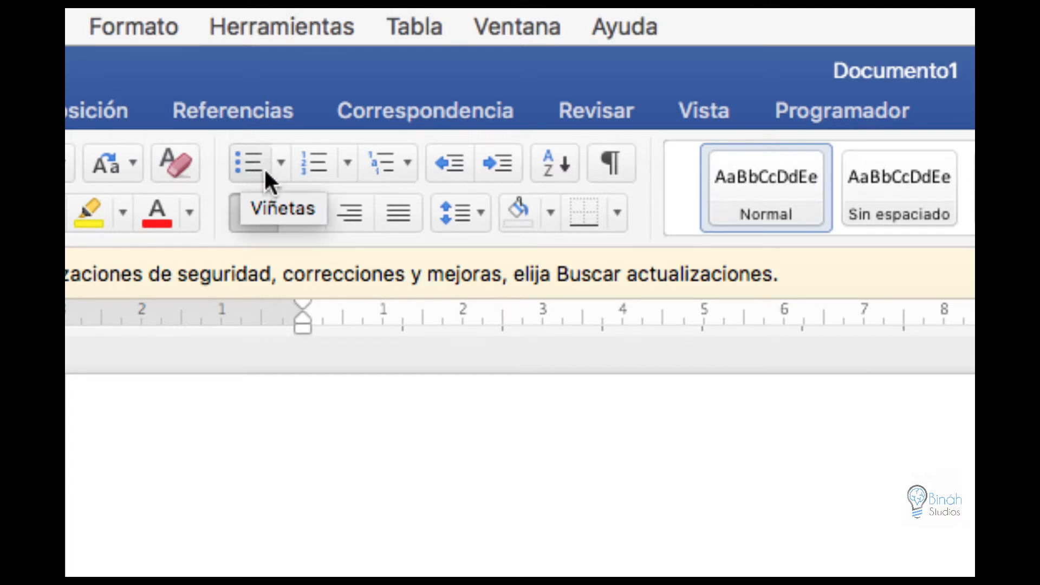
- Examine the bullet, numbering and multilevel list libraries available for paragraphs
{"action": "left_click", "coordinate": [280, 165]}
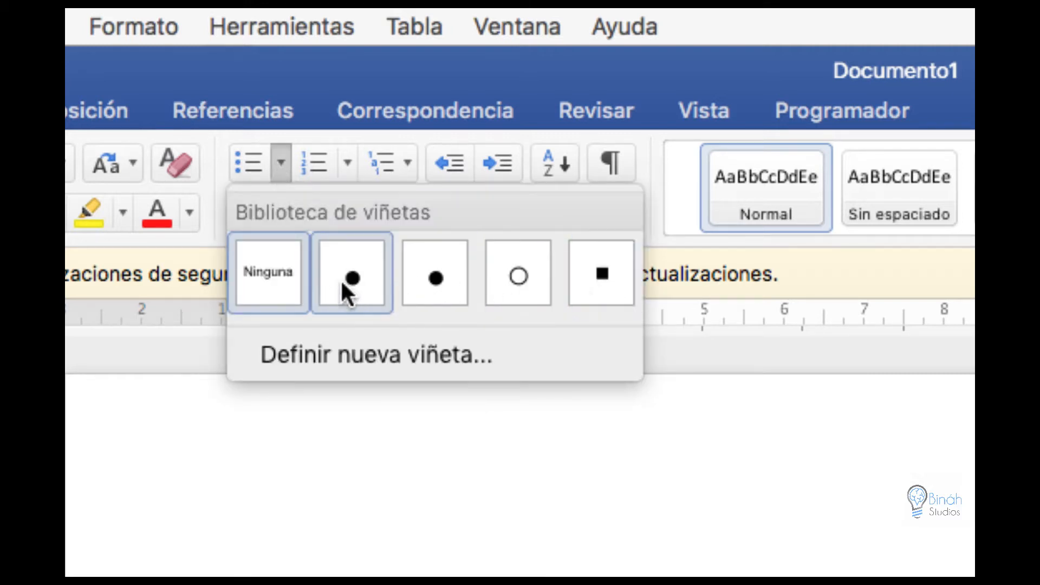
{"action": "left_click", "coordinate": [282, 130]}
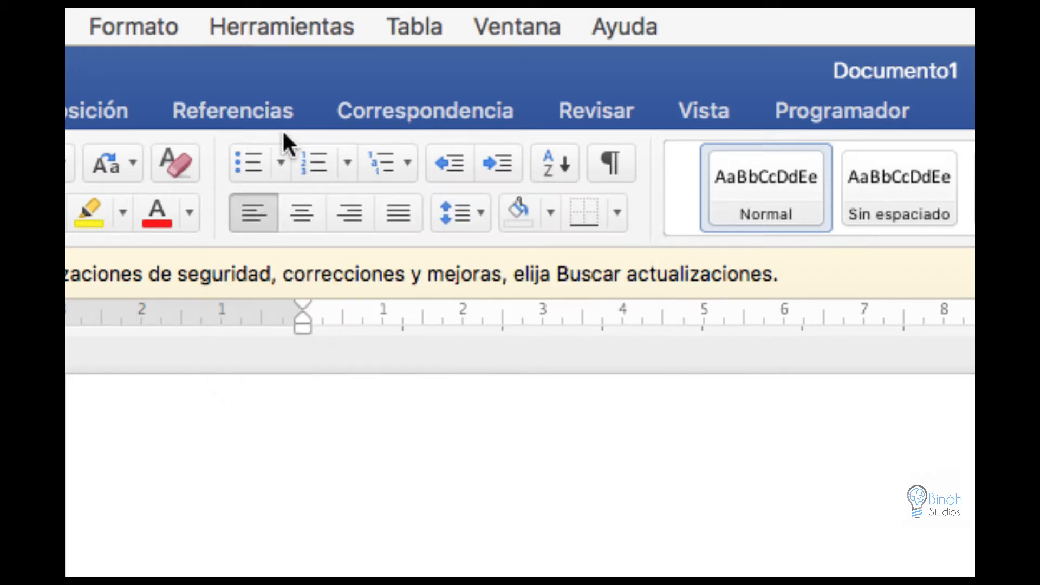
{"action": "left_click", "coordinate": [346, 163]}
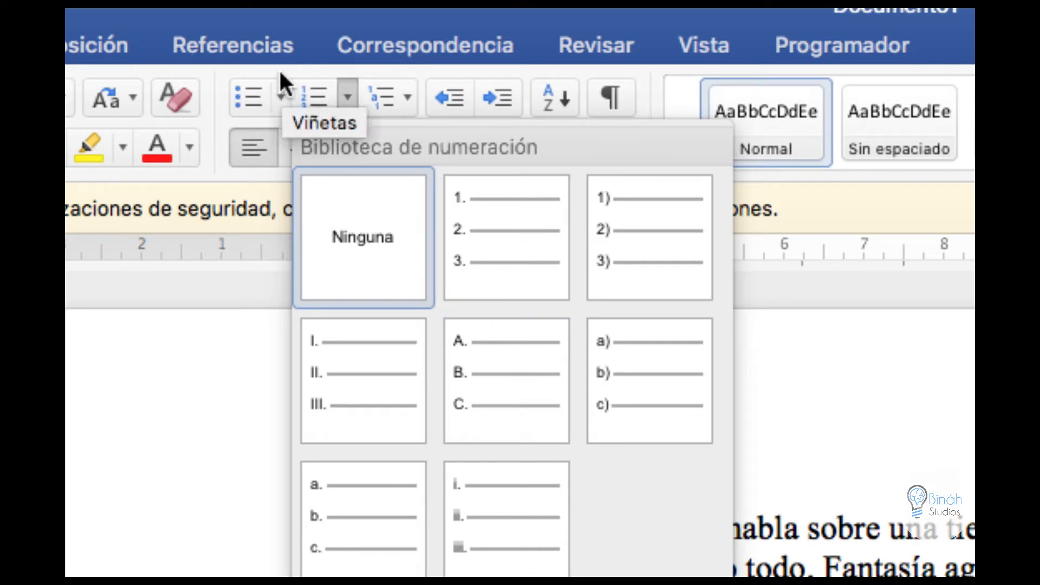
{"action": "left_click", "coordinate": [407, 96]}
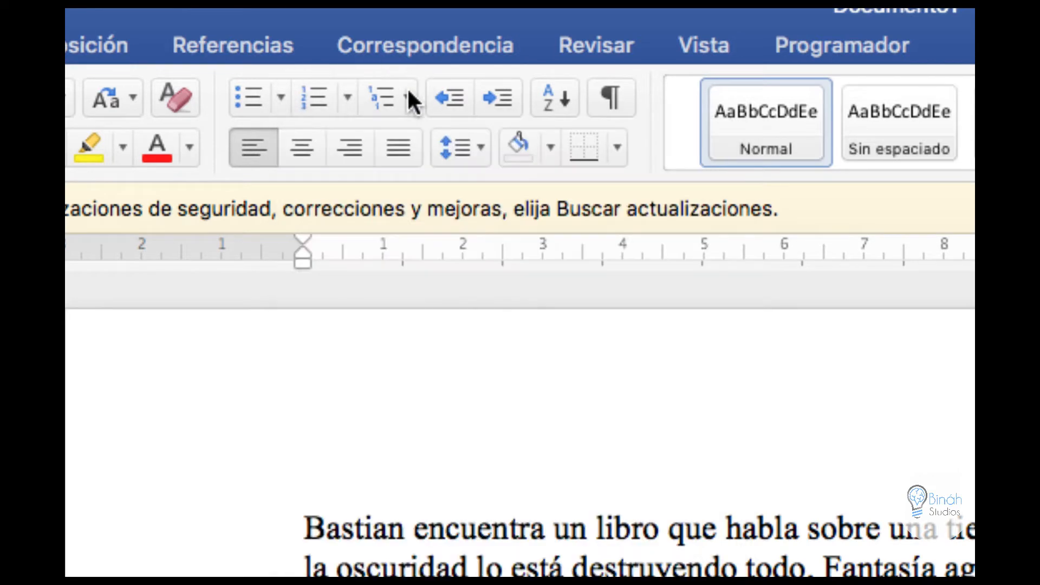
{"action": "left_click", "coordinate": [407, 96]}
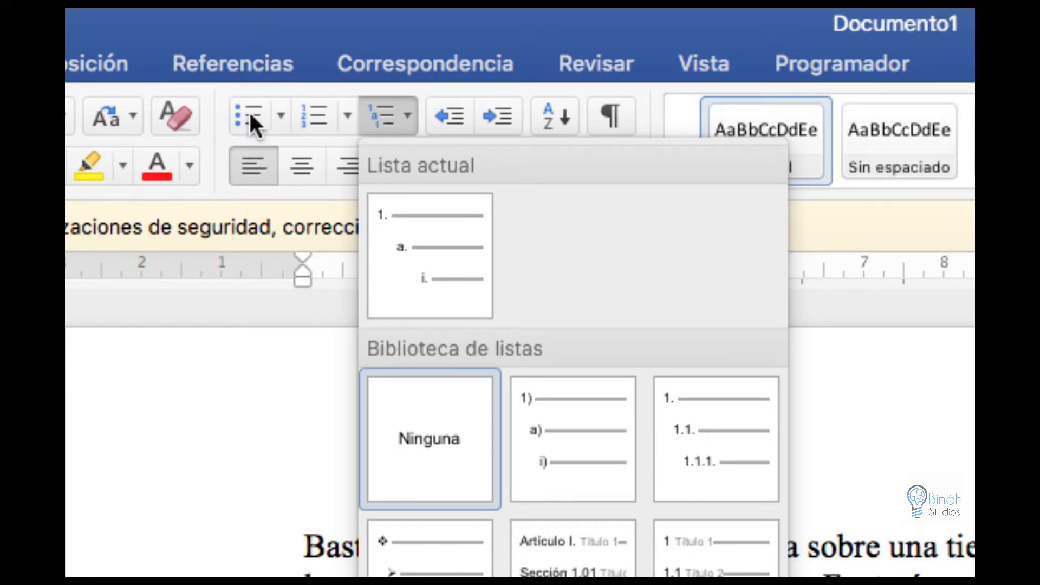
{"action": "left_click", "coordinate": [284, 380]}
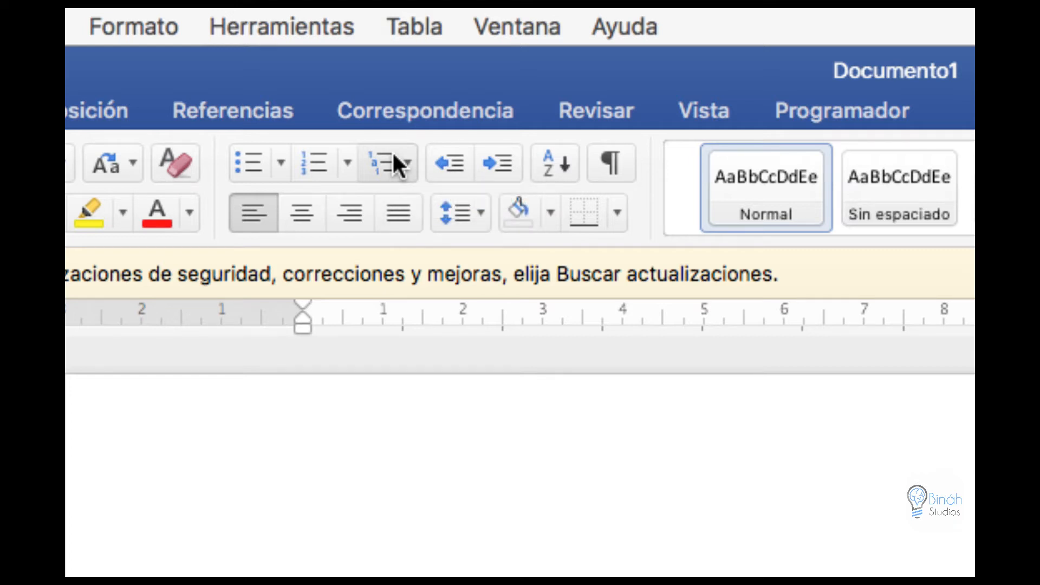
{"action": "left_click", "coordinate": [407, 163]}
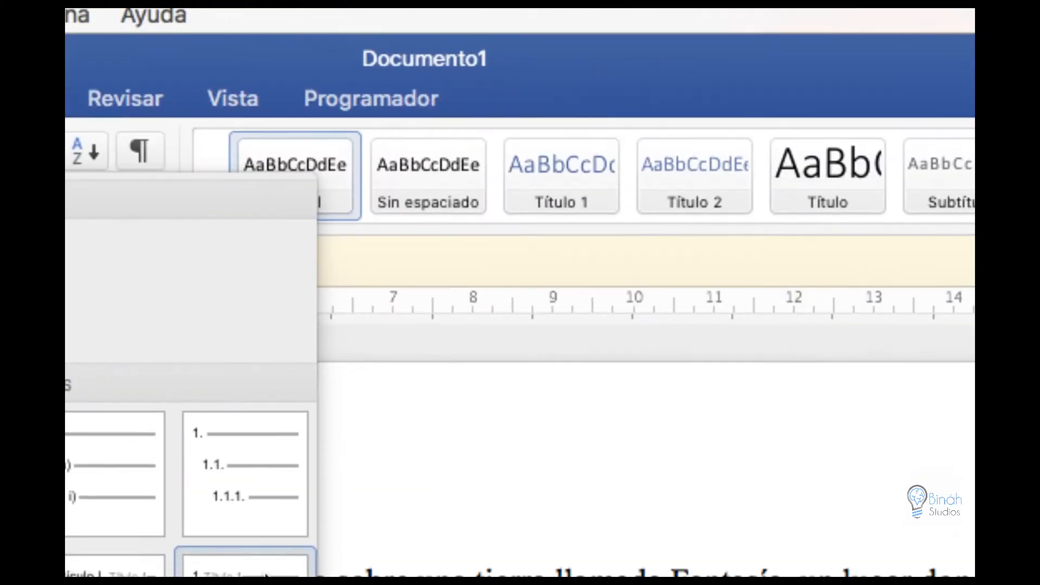
{"action": "left_click", "coordinate": [740, 464]}
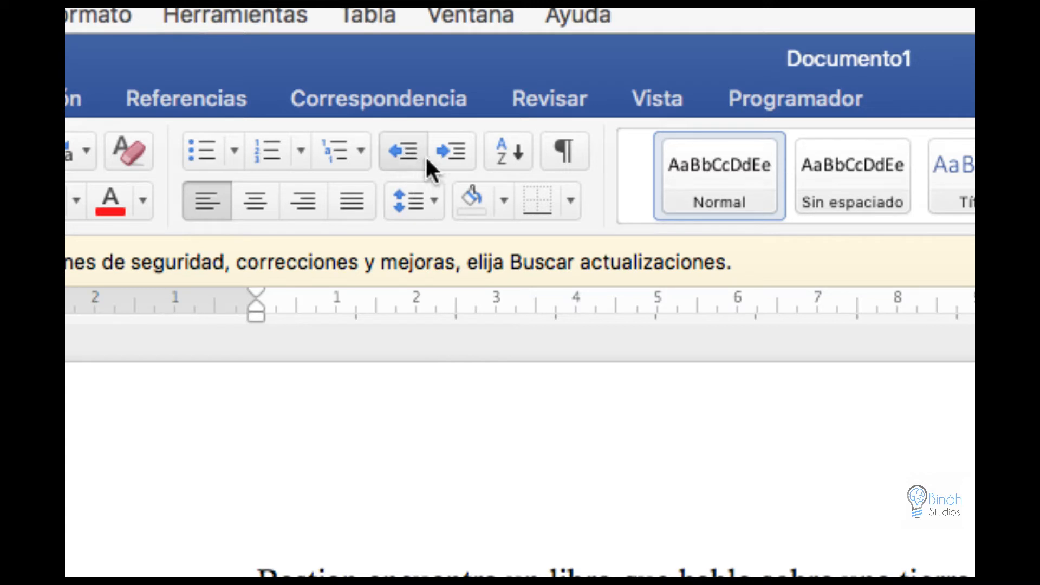
- Examine the line spacing, shading colour and border options available for paragraphs
{"action": "left_click", "coordinate": [436, 205]}
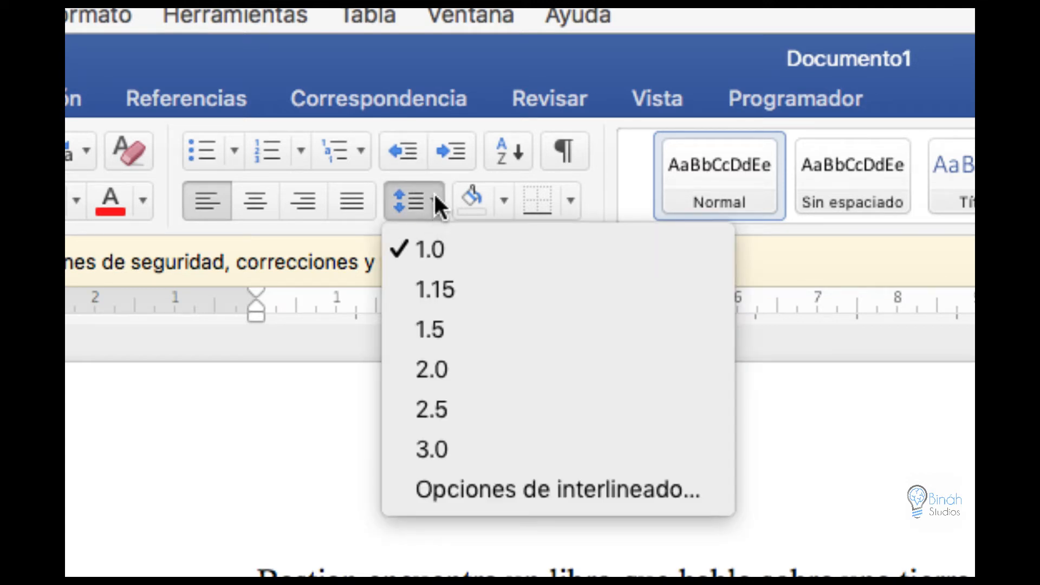
{"action": "left_click", "coordinate": [331, 387]}
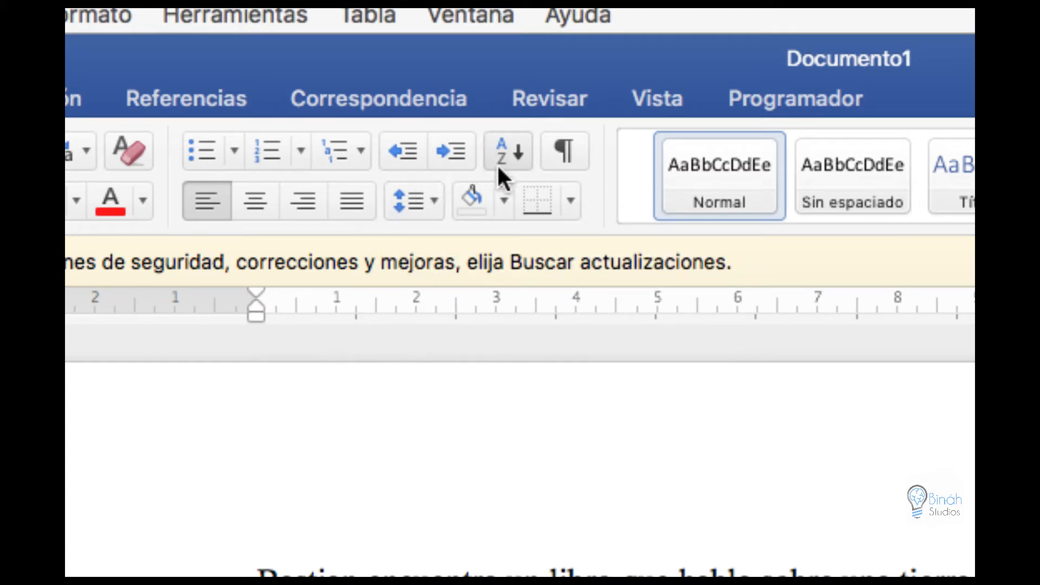
{"action": "left_click", "coordinate": [499, 198]}
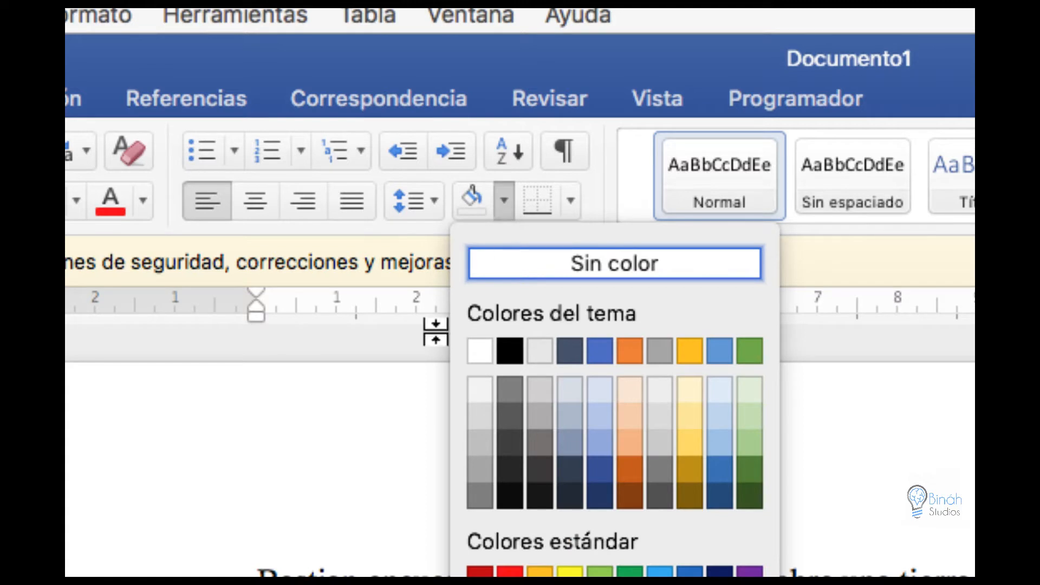
{"action": "left_click", "coordinate": [436, 293]}
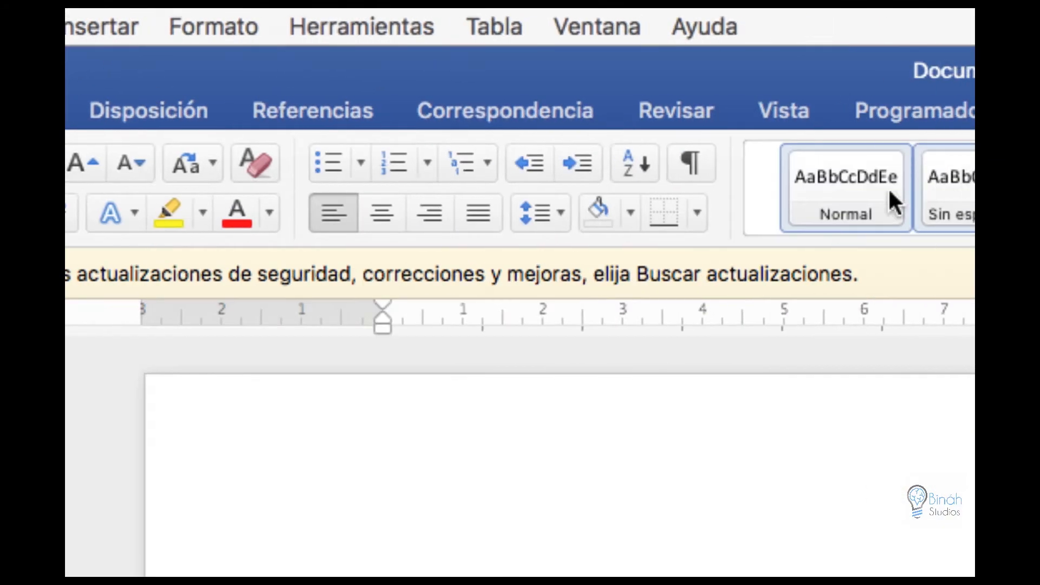
{"action": "left_click", "coordinate": [698, 213]}
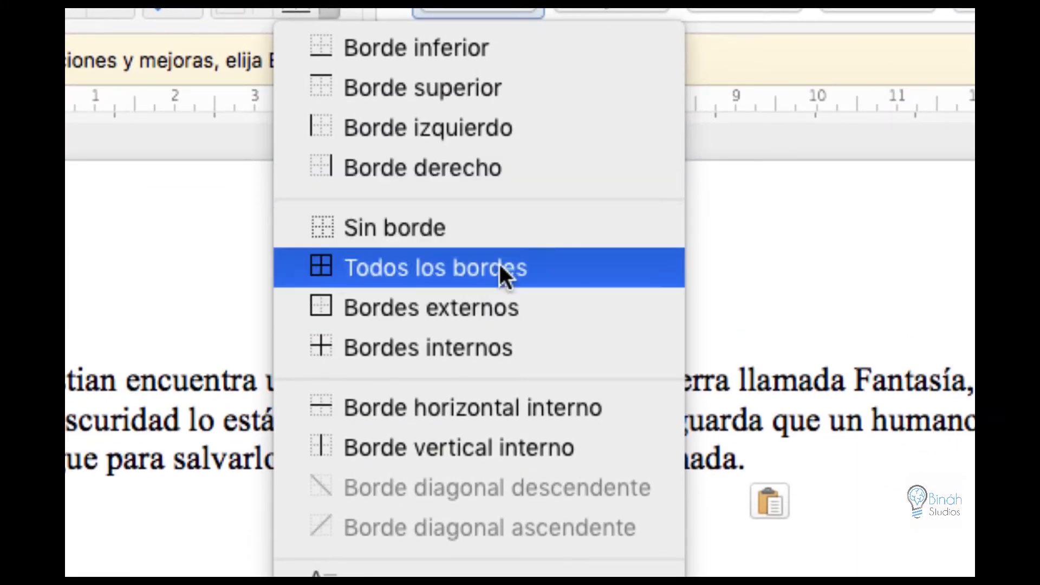
{"action": "left_click", "coordinate": [200, 254]}
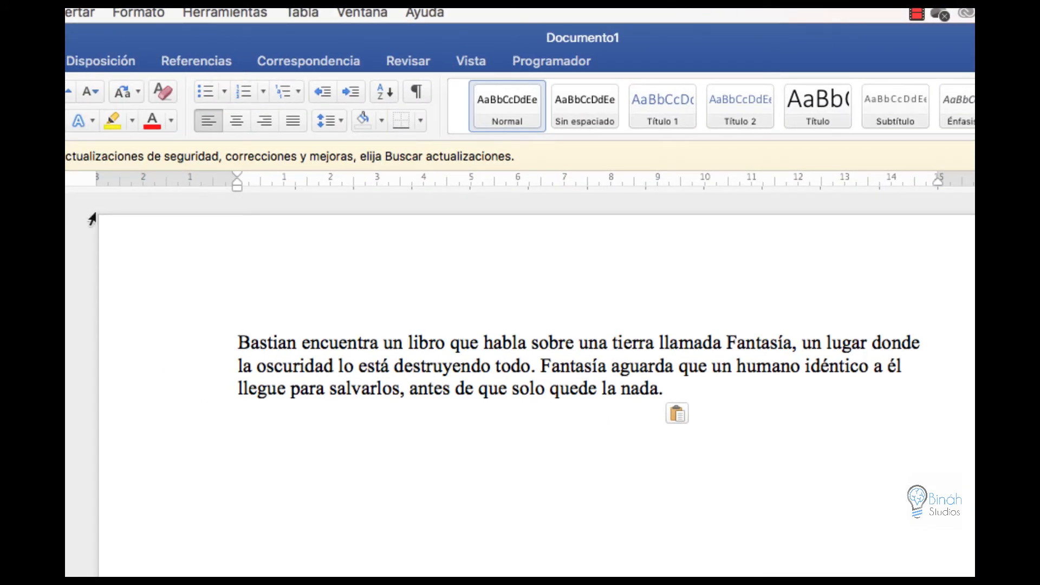
- Add the line "Los actores de esta pelicula son:" below the paragraph, leaving one blank line between them
{"action": "left_click", "coordinate": [668, 392]}
{"action": "key", "text": "Return"}
{"action": "key", "text": "Return"}
{"action": "type", "text": "Los actore"}
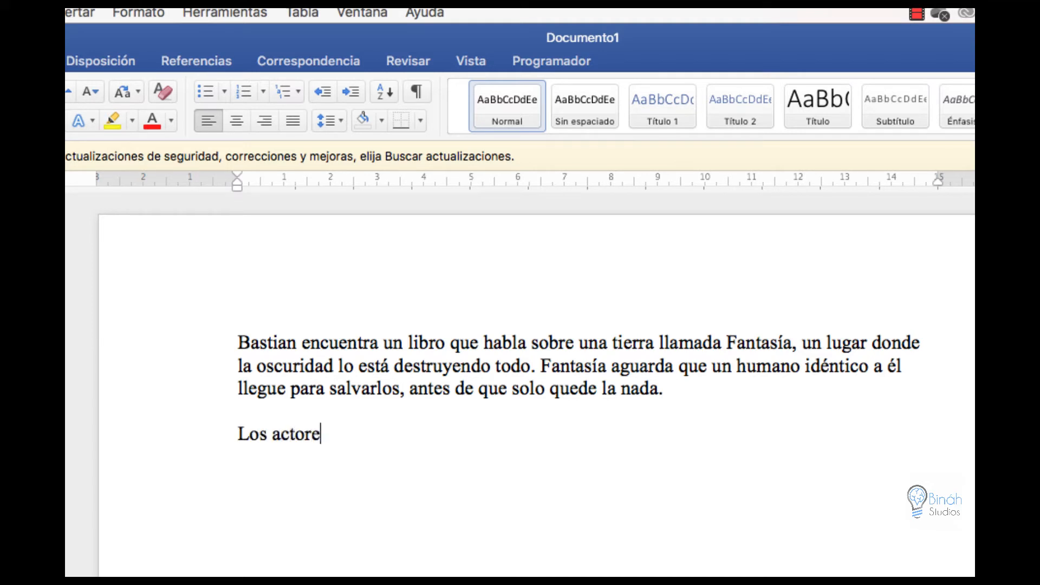
{"action": "type", "text": "s de esta "}
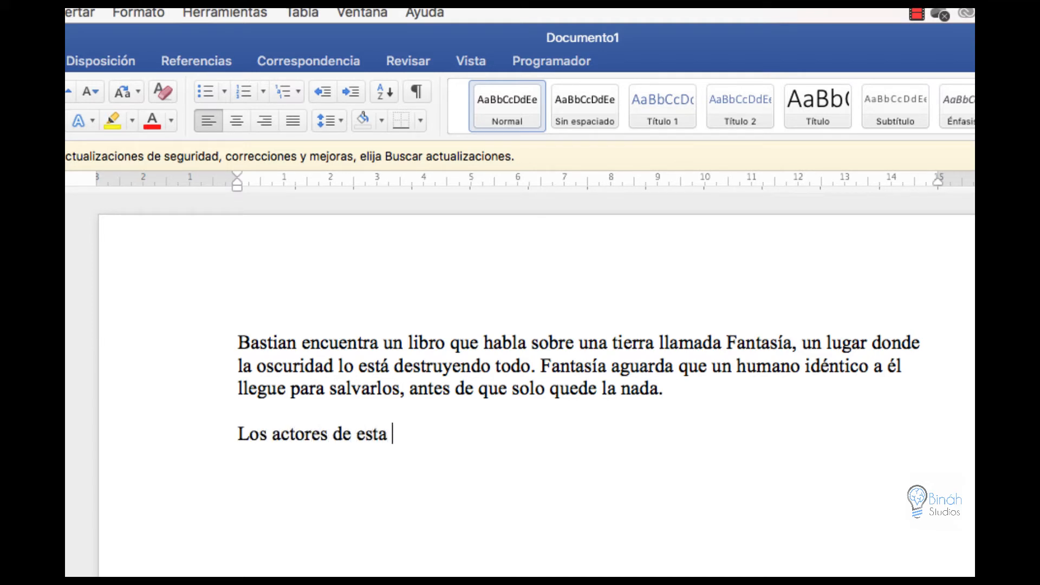
{"action": "type", "text": "pelicula son:"}
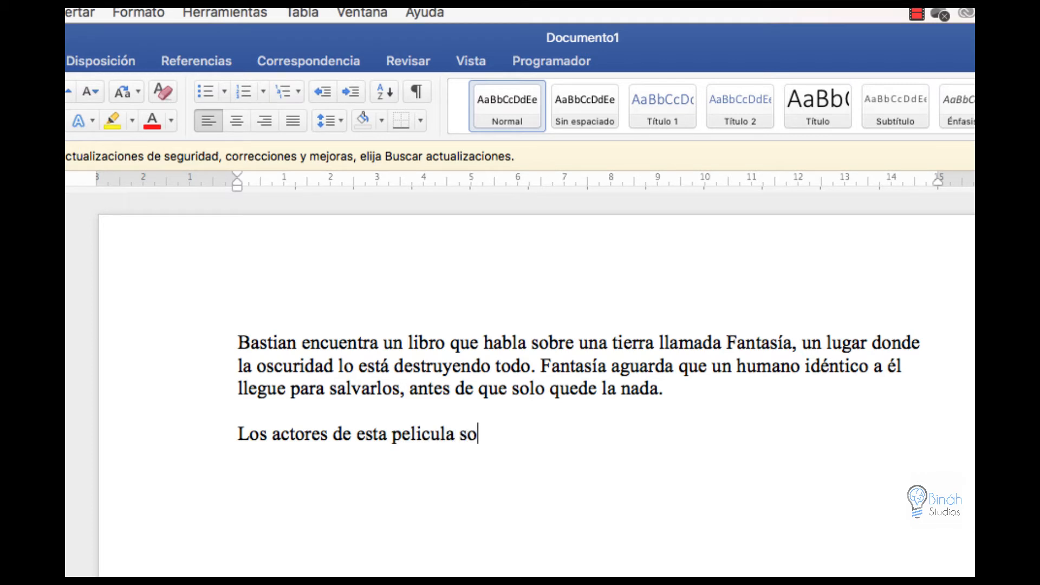
- Add "Actor 1", "Actor 2" and "Actor 3" on separate lines below the introductory line
{"action": "key", "text": "Return"}
{"action": "type", "text": "actor 1"}
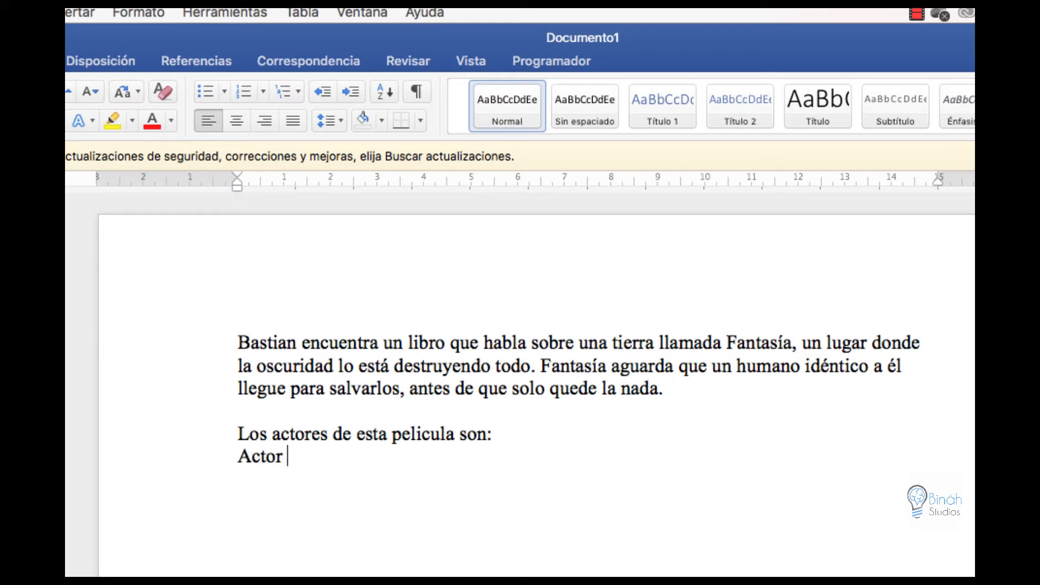
{"action": "key", "text": "Return"}
{"action": "type", "text": "actor 2"}
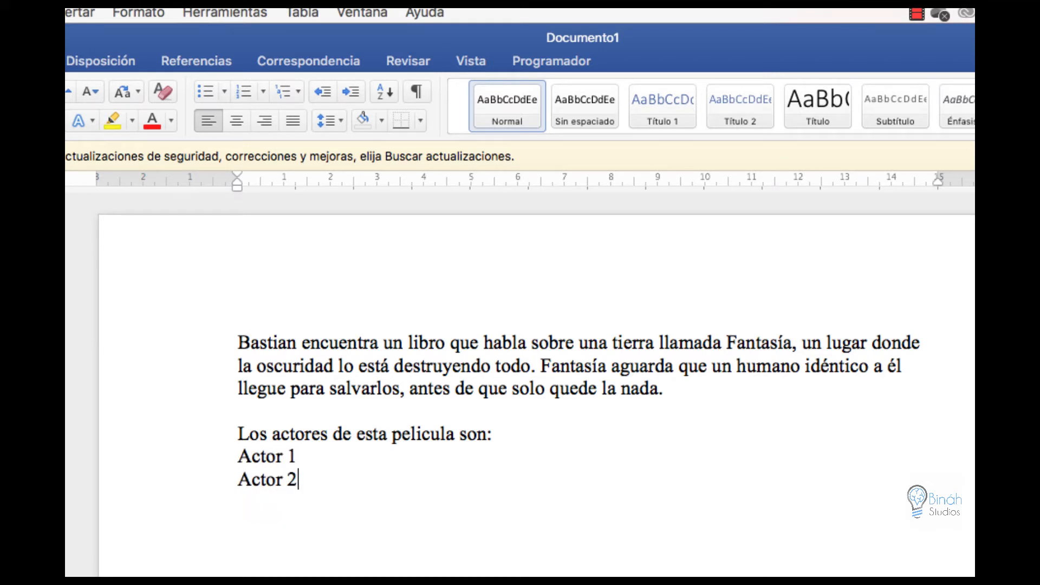
{"action": "key", "text": "Return"}
{"action": "type", "text": "actor 3"}
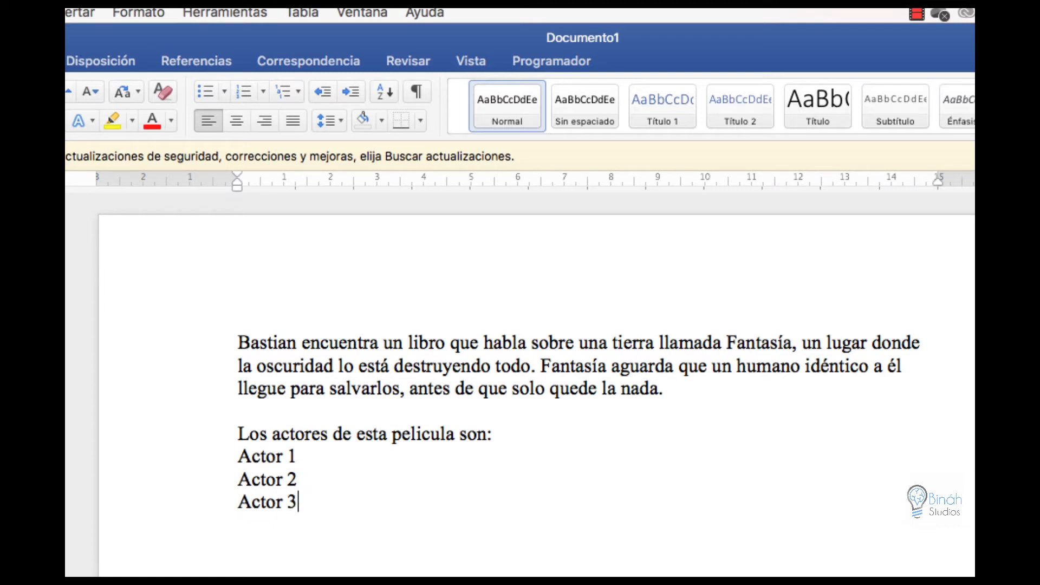
{"action": "key", "text": "Return"}
- Turn the three lines Actor 1 to Actor 3 into a list with the default bullets
{"action": "mouse_move", "coordinate": [252, 518]}
{"action": "left_click_drag", "start_coordinate": [297, 501], "coordinate": [228, 462]}
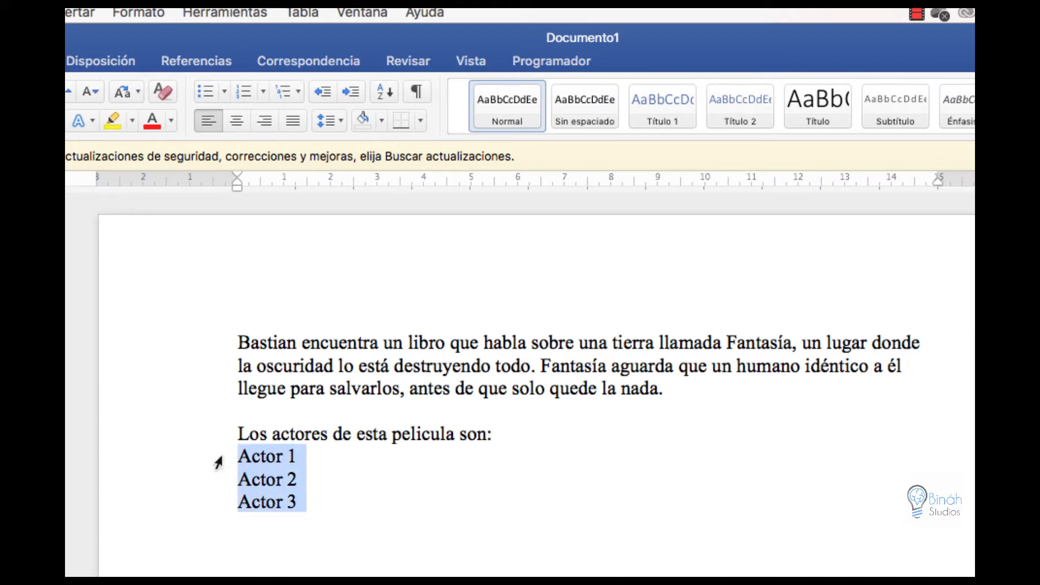
{"action": "left_click", "coordinate": [206, 93]}
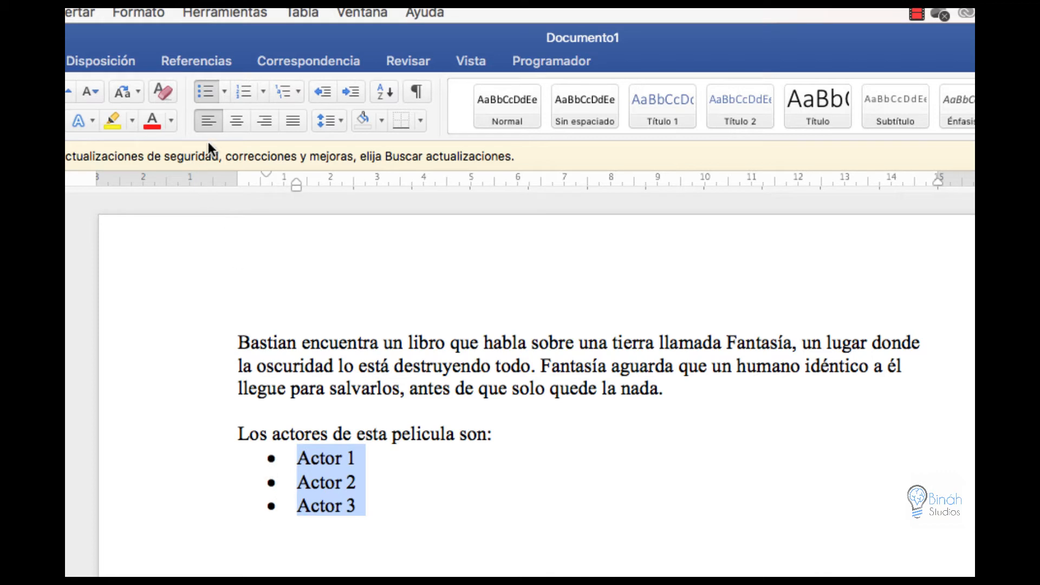
- Change the actor list's bullets to hollow circles and then to filled squares
{"action": "left_click", "coordinate": [223, 92]}
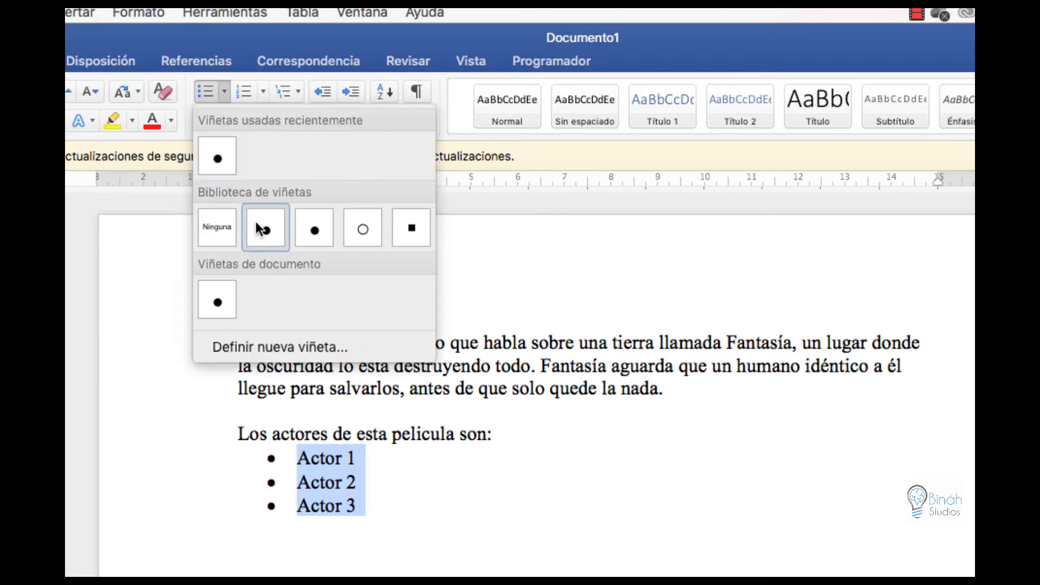
{"action": "left_click", "coordinate": [355, 230]}
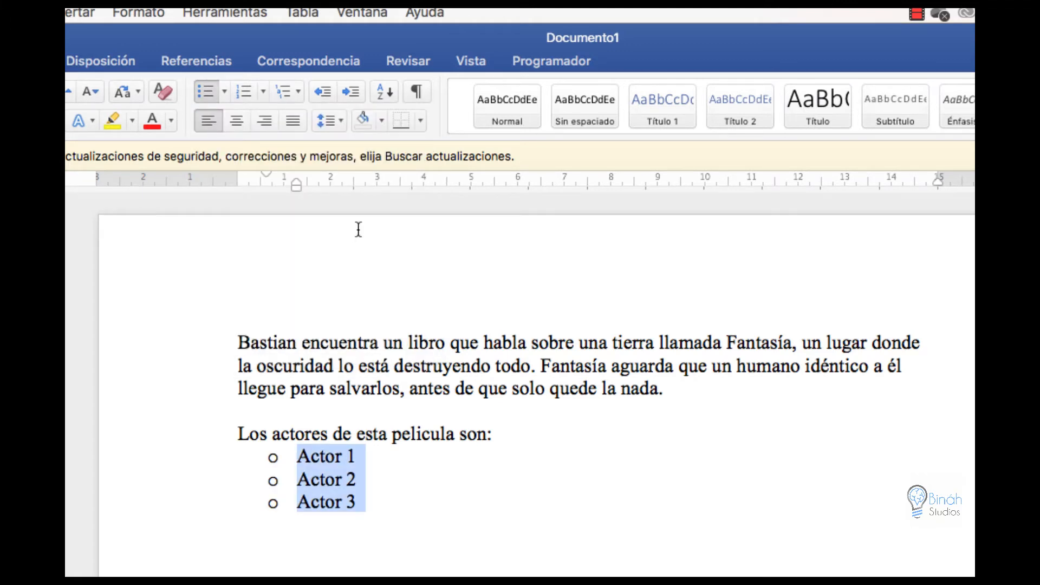
{"action": "left_click", "coordinate": [223, 92]}
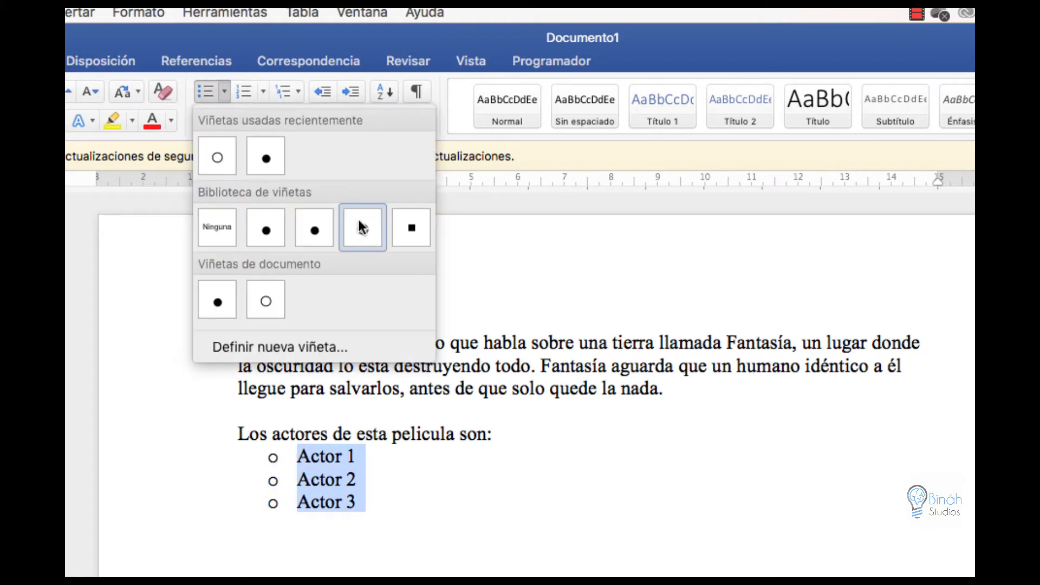
{"action": "left_click", "coordinate": [412, 226]}
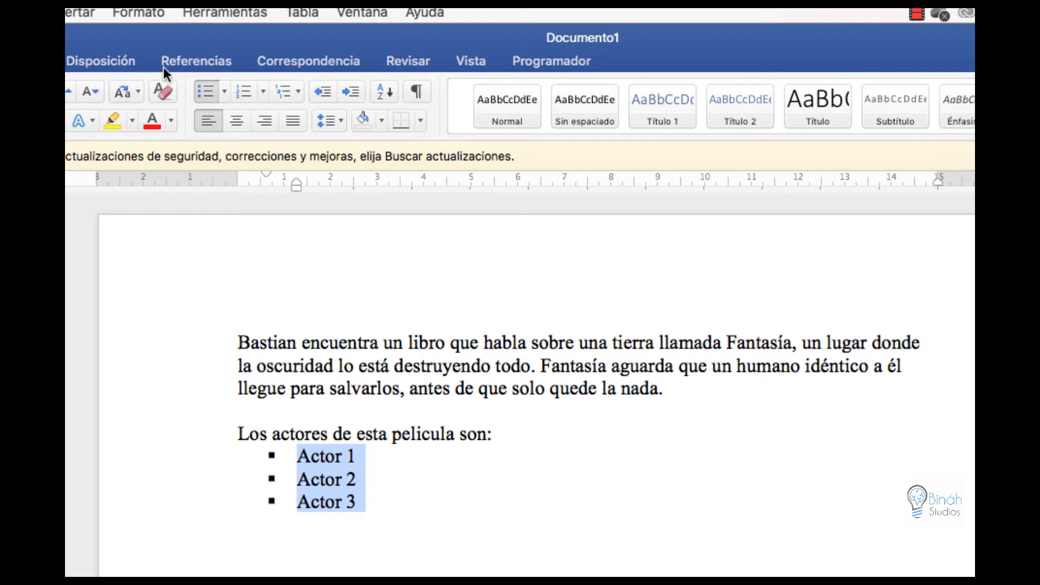
- Start defining a new bullet for the actor list and select the arrow symbol for it
{"action": "left_click", "coordinate": [226, 91]}
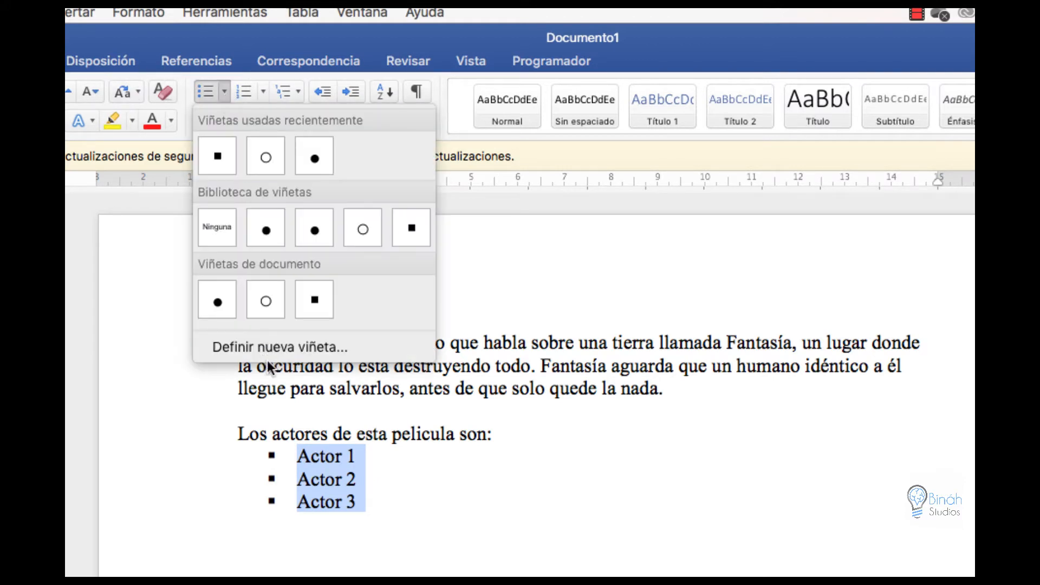
{"action": "left_click", "coordinate": [268, 349]}
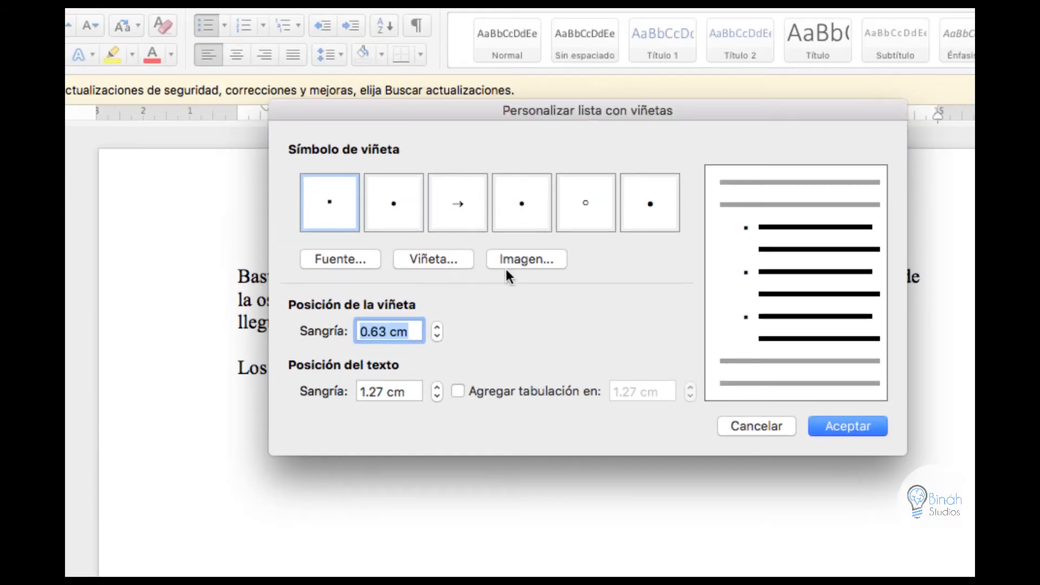
{"action": "left_click", "coordinate": [515, 262]}
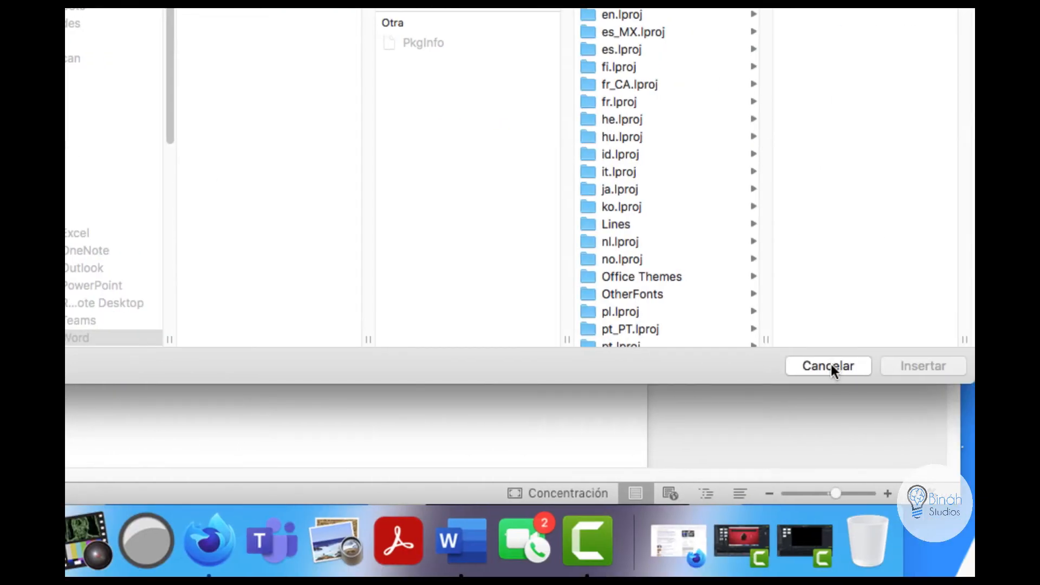
{"action": "left_click", "coordinate": [832, 367]}
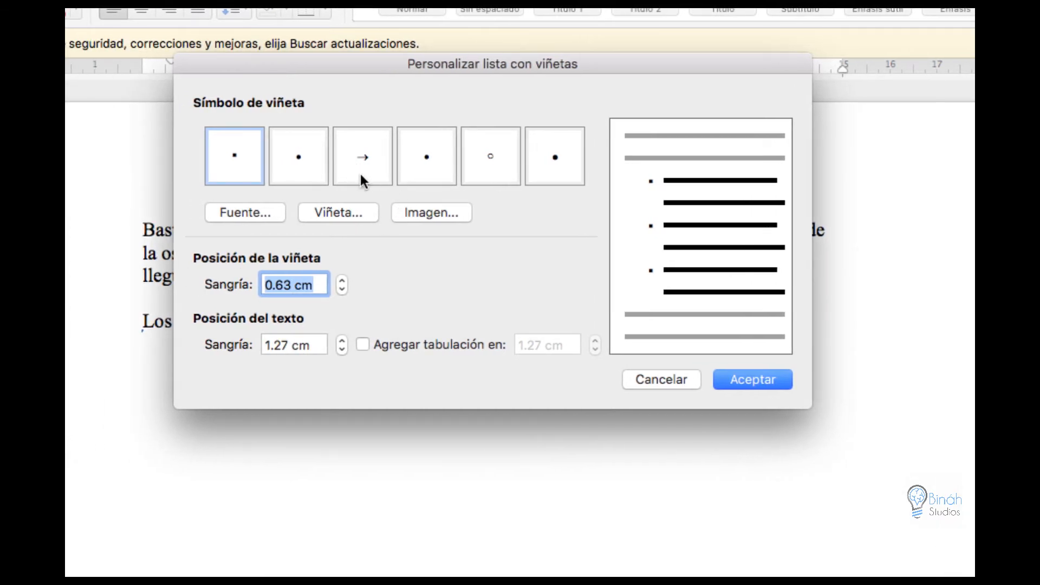
{"action": "left_click", "coordinate": [360, 161]}
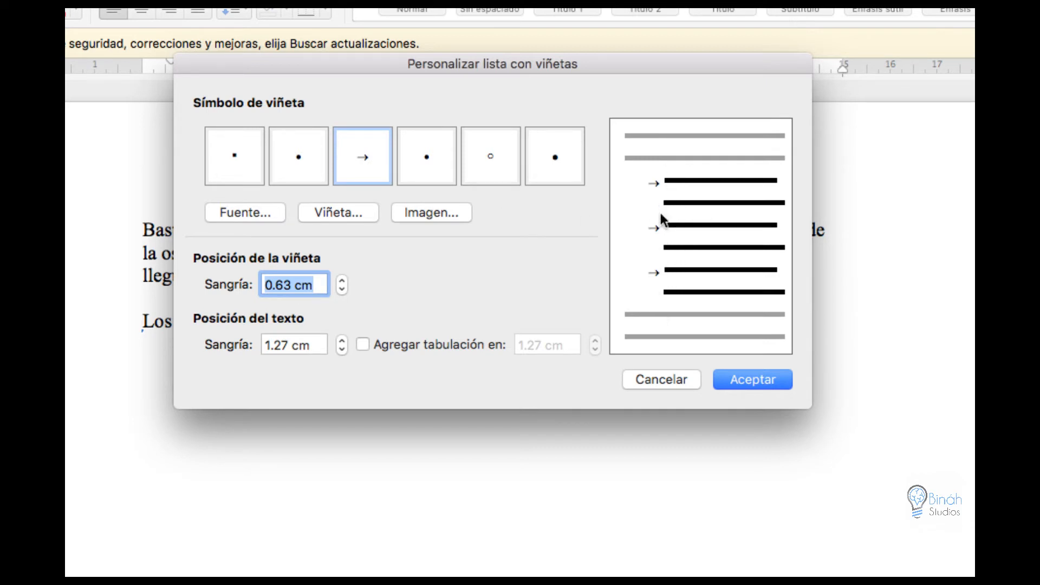
- Use the picture cruz.png from the Imágenes folder as the bullet for the actor list
{"action": "left_click", "coordinate": [428, 213]}
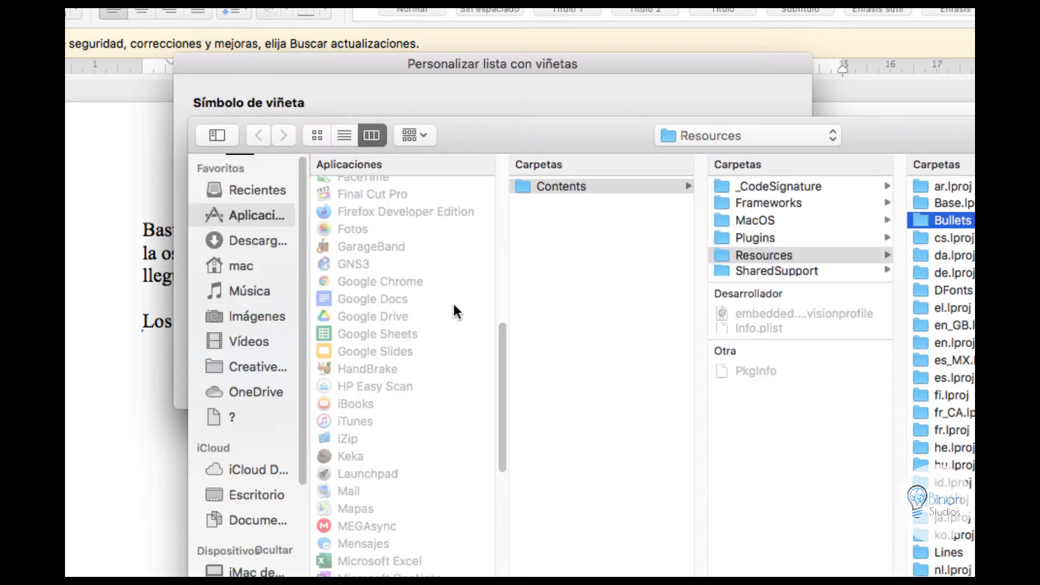
{"action": "left_click", "coordinate": [261, 318]}
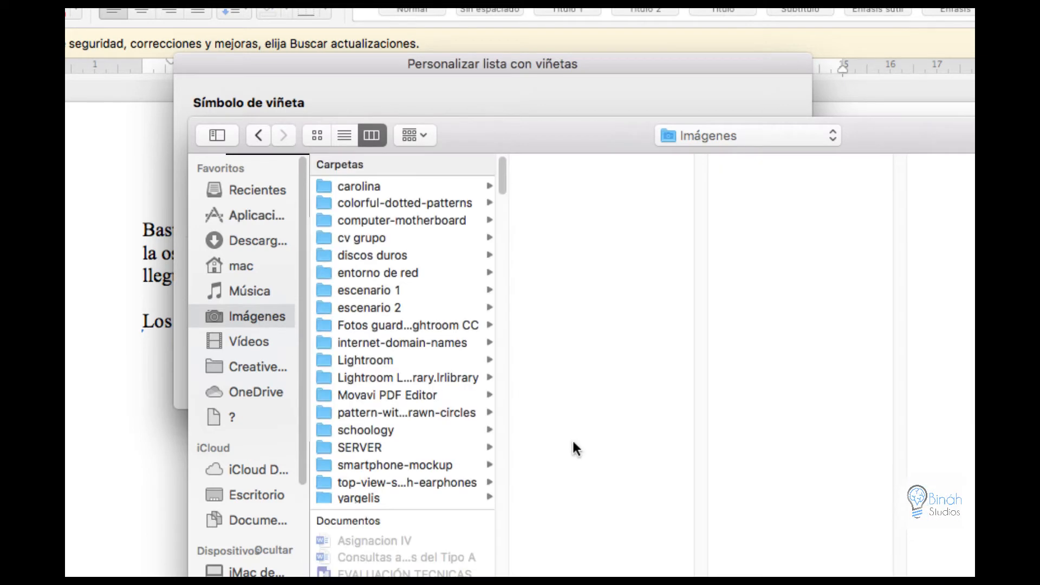
{"action": "scroll", "coordinate": [435, 473], "scroll_direction": "down", "scroll_amount": 20}
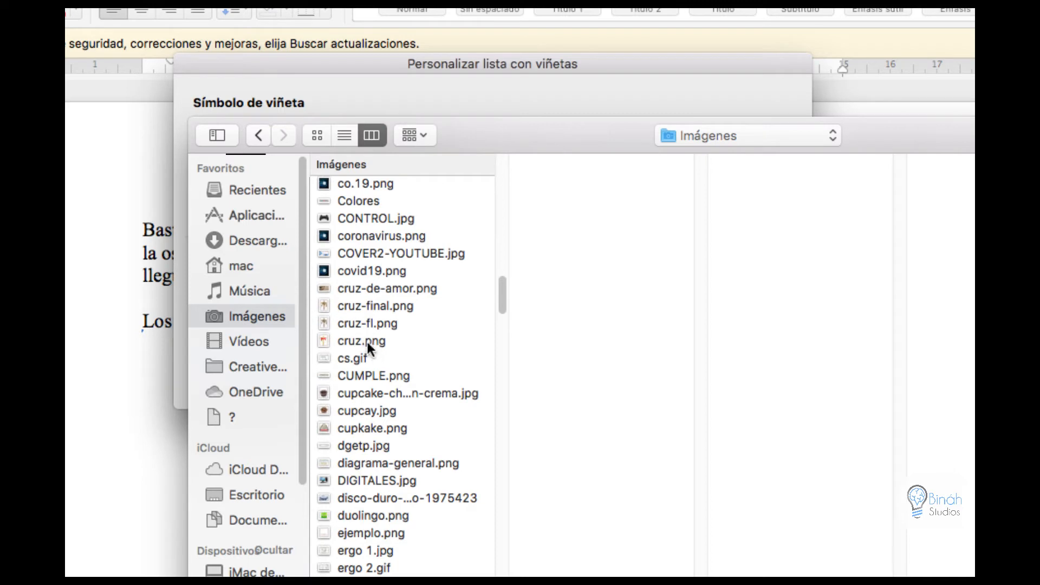
{"action": "left_click", "coordinate": [364, 340]}
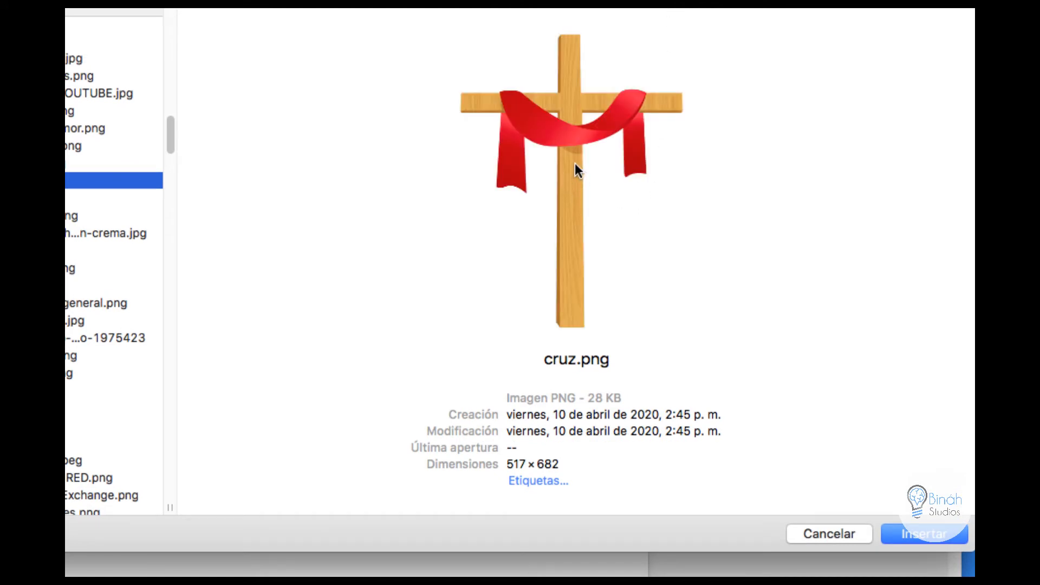
{"action": "left_click", "coordinate": [940, 534]}
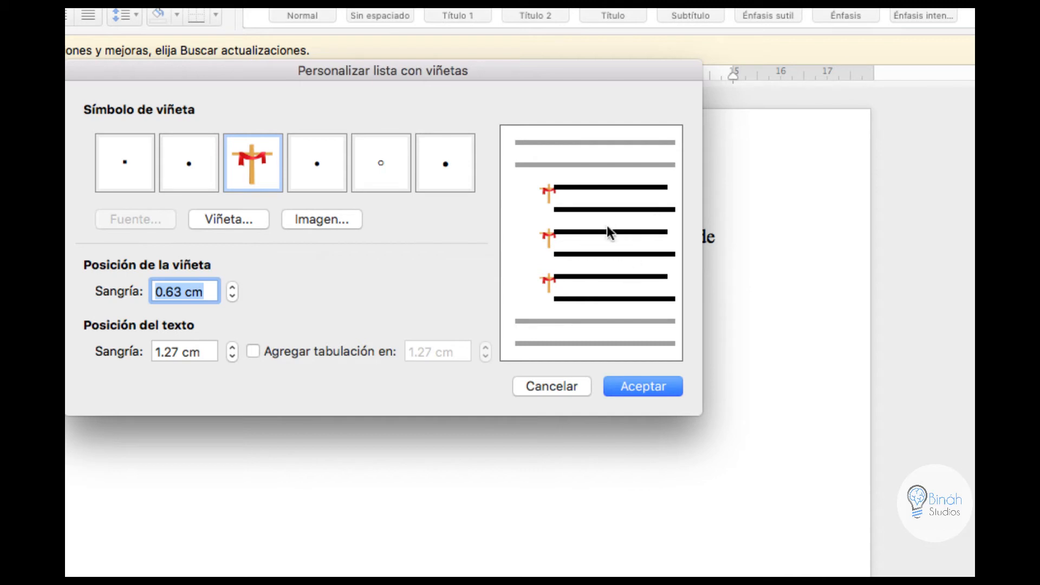
{"action": "left_click", "coordinate": [651, 391]}
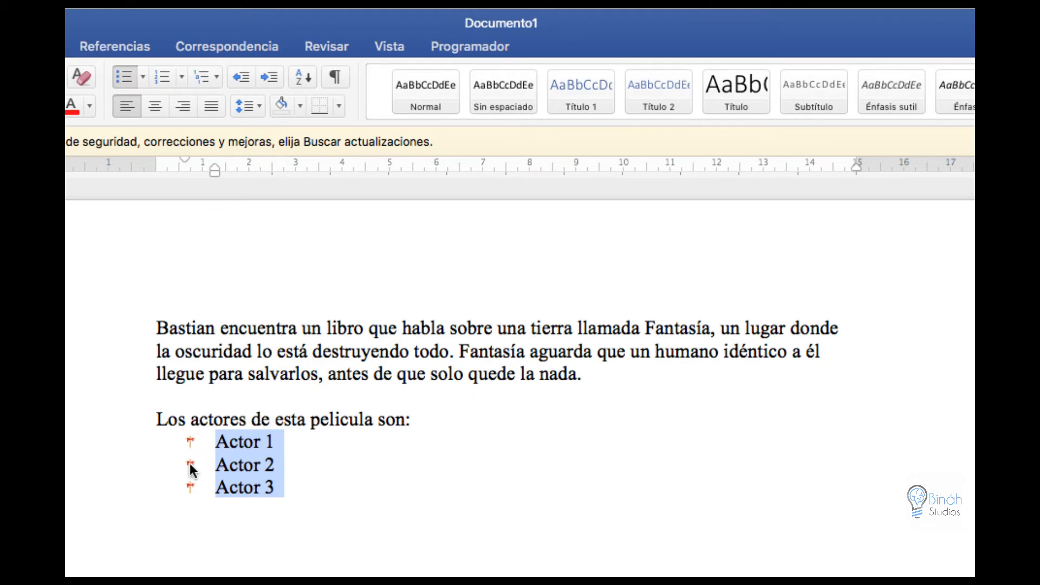
- Turn the actor list into a numbered list and try the formats 1), A. and finally a)
{"action": "left_click", "coordinate": [167, 79]}
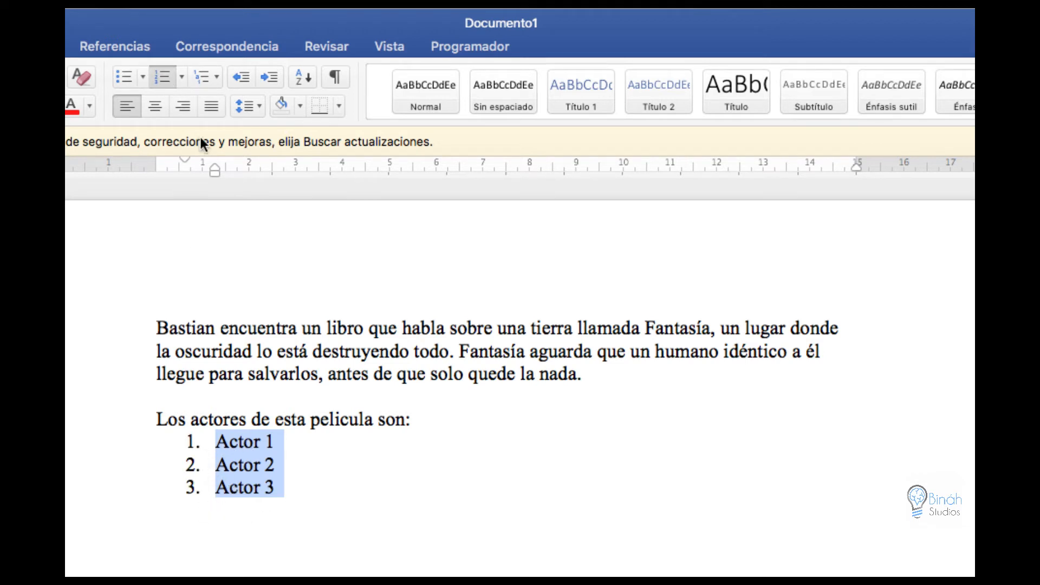
{"action": "left_click", "coordinate": [182, 77]}
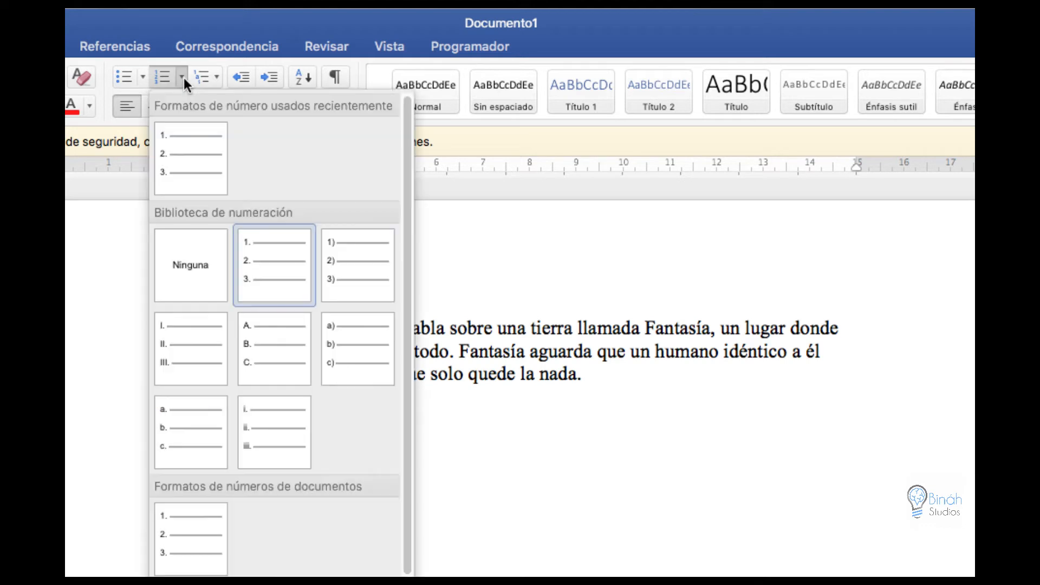
{"action": "left_click", "coordinate": [336, 271]}
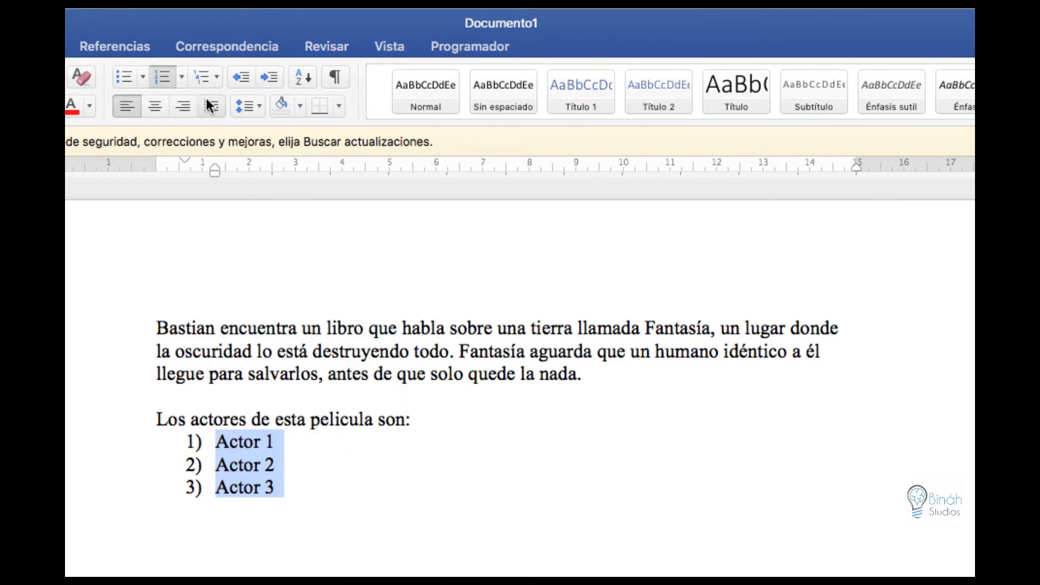
{"action": "left_click", "coordinate": [180, 77]}
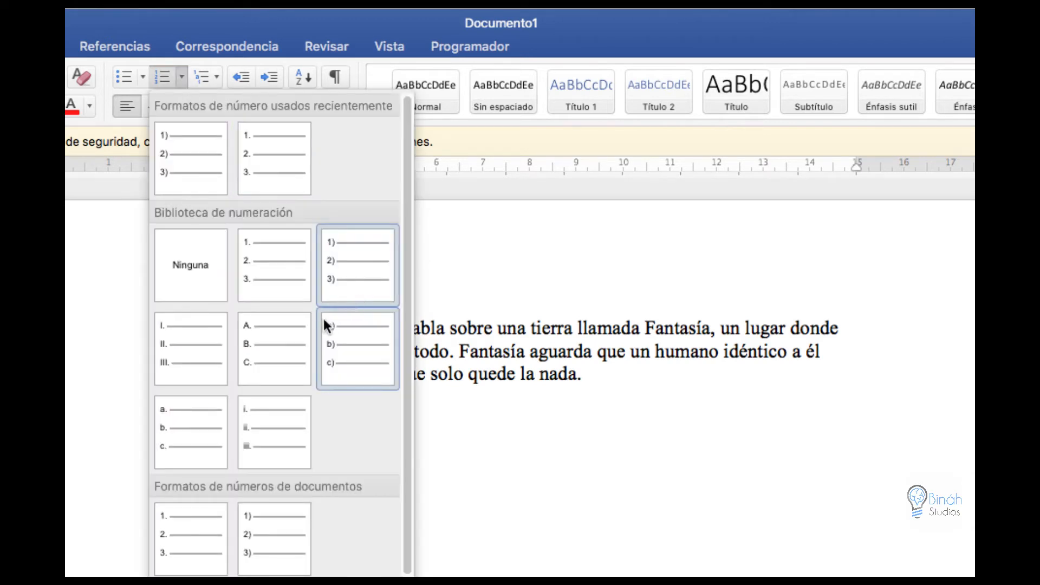
{"action": "left_click", "coordinate": [281, 336]}
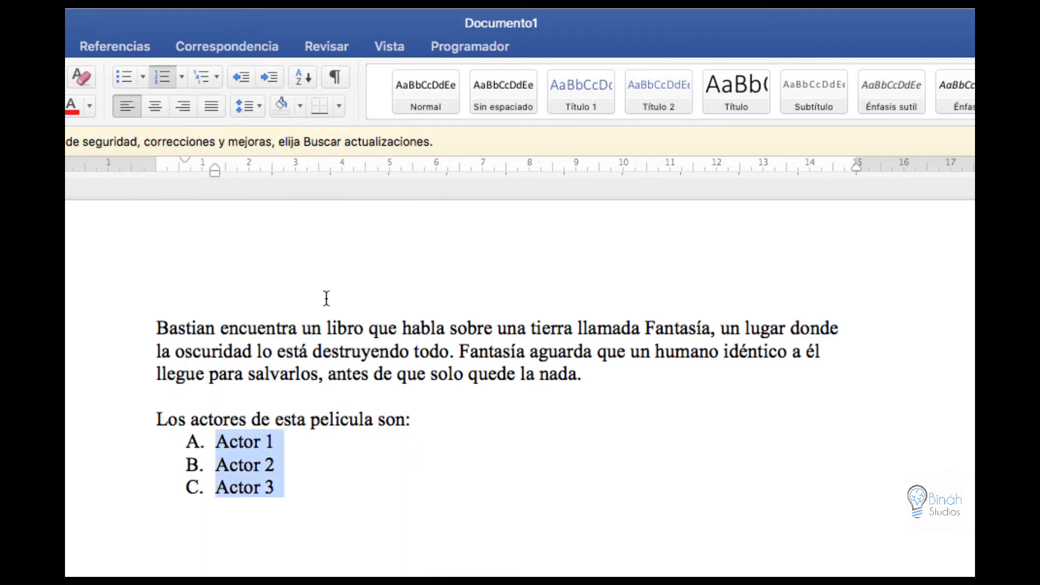
{"action": "left_click", "coordinate": [181, 86]}
{"action": "left_click", "coordinate": [350, 342]}
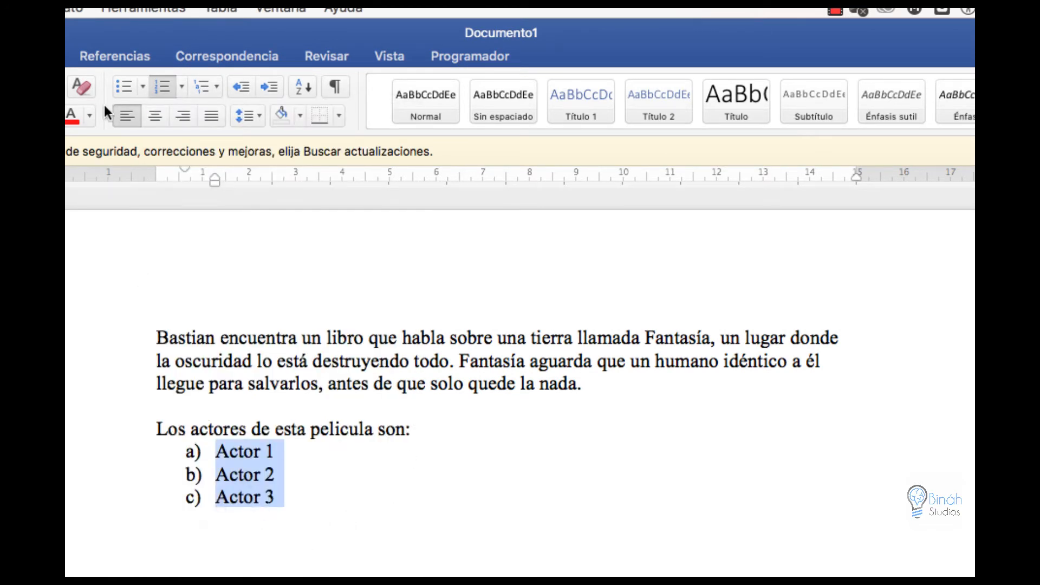
{"action": "left_click", "coordinate": [182, 86]}
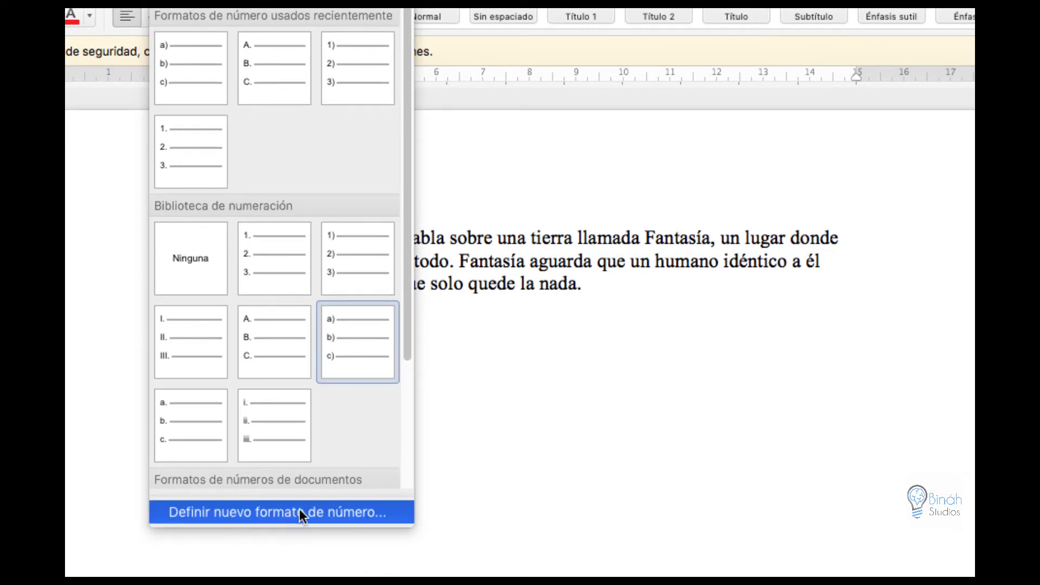
{"action": "left_click", "coordinate": [590, 458]}
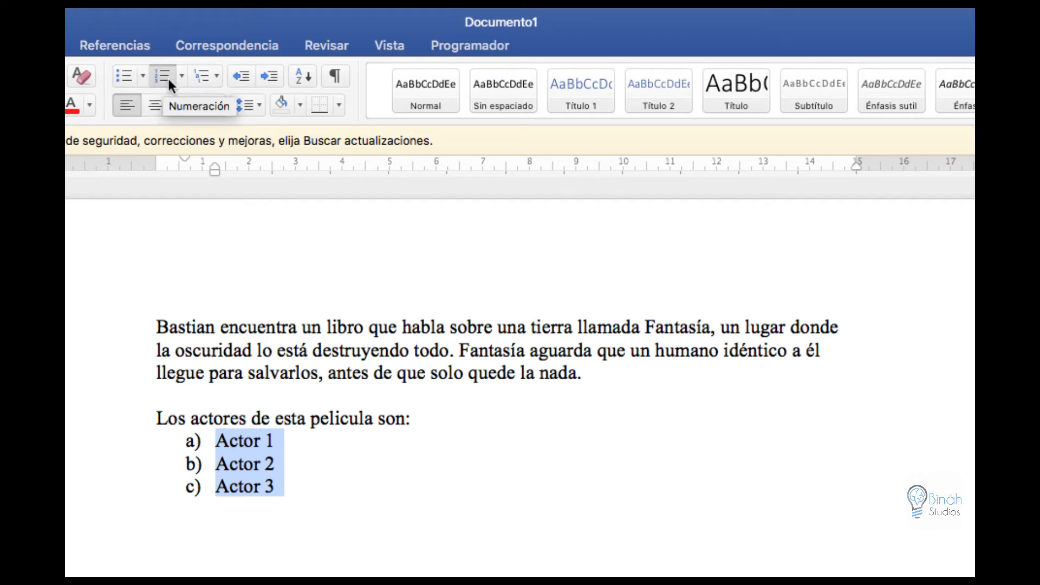
{"action": "left_click", "coordinate": [216, 76]}
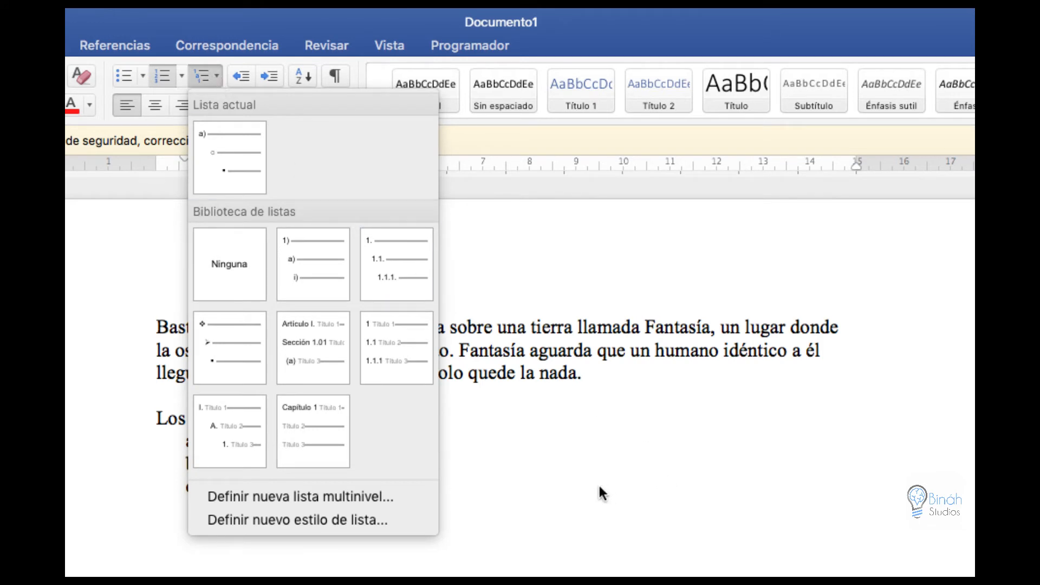
{"action": "left_click", "coordinate": [578, 491]}
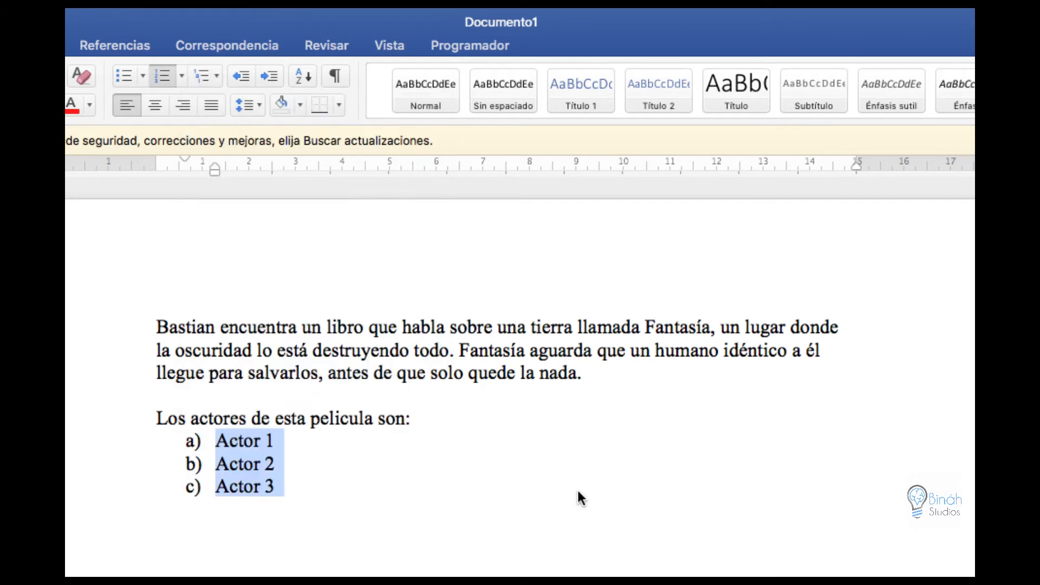
- Apply the 1. / 1.1. / 1.1.1. multilevel list format to the introductory line and the three actor lines
{"action": "left_click_drag", "start_coordinate": [156, 418], "coordinate": [423, 418]}
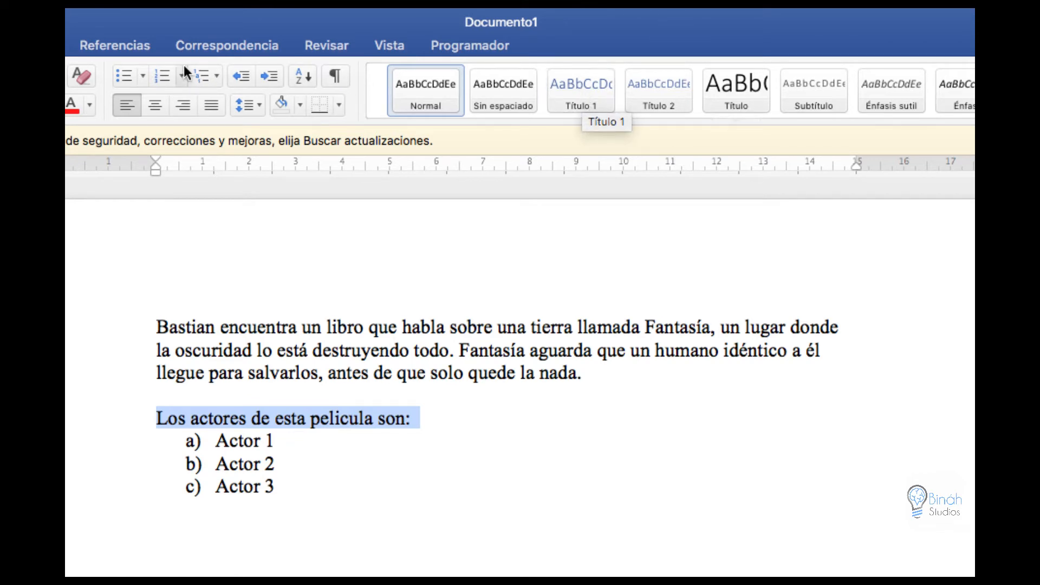
{"action": "left_click_drag", "start_coordinate": [281, 327], "coordinate": [145, 262]}
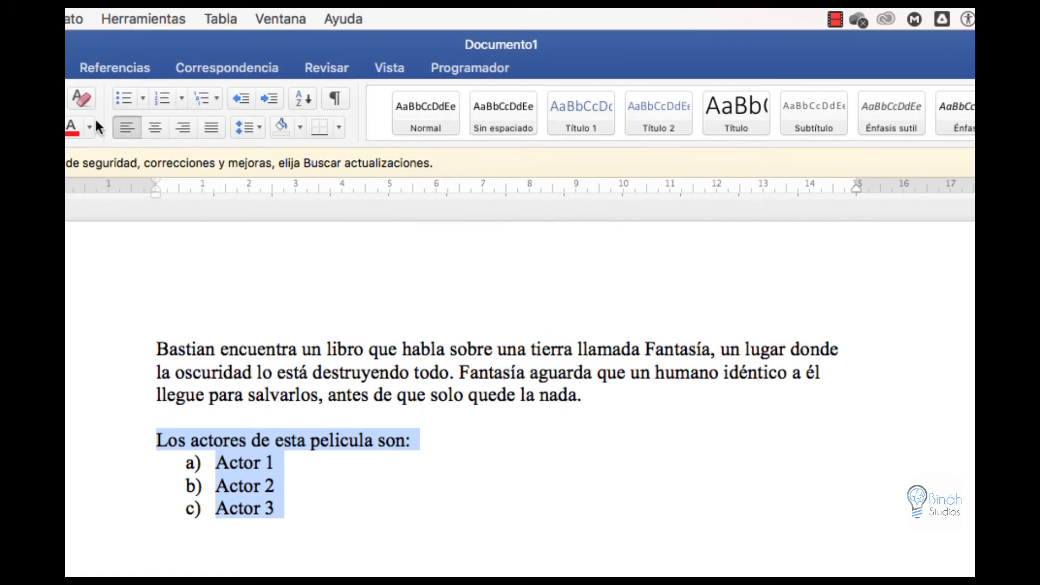
{"action": "left_click", "coordinate": [267, 100]}
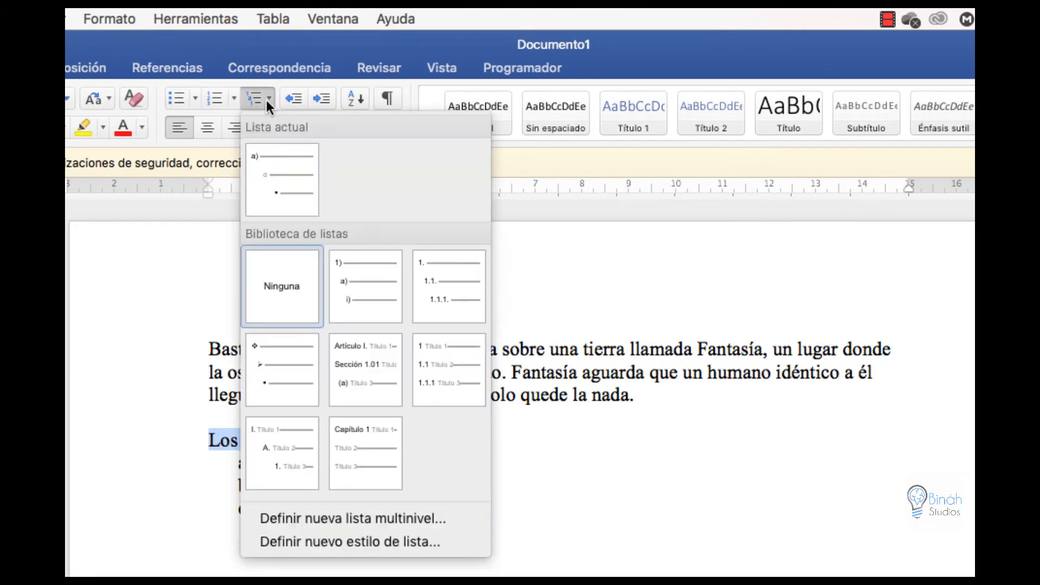
{"action": "left_click", "coordinate": [443, 277]}
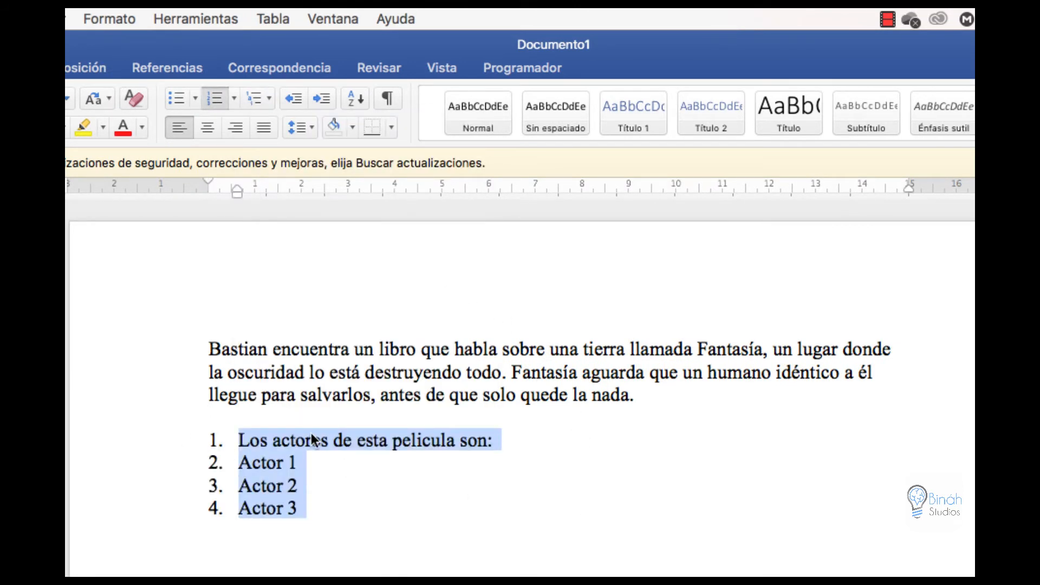
- Demote Actor 1 and Actor 3 to the second level of the multilevel list
{"action": "left_click", "coordinate": [247, 463]}
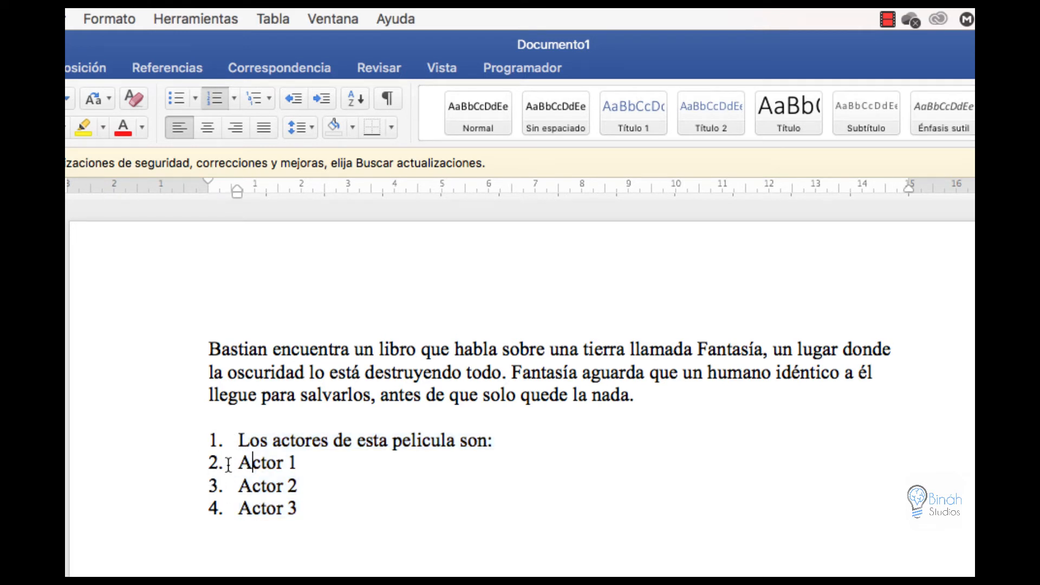
{"action": "left_click", "coordinate": [239, 463]}
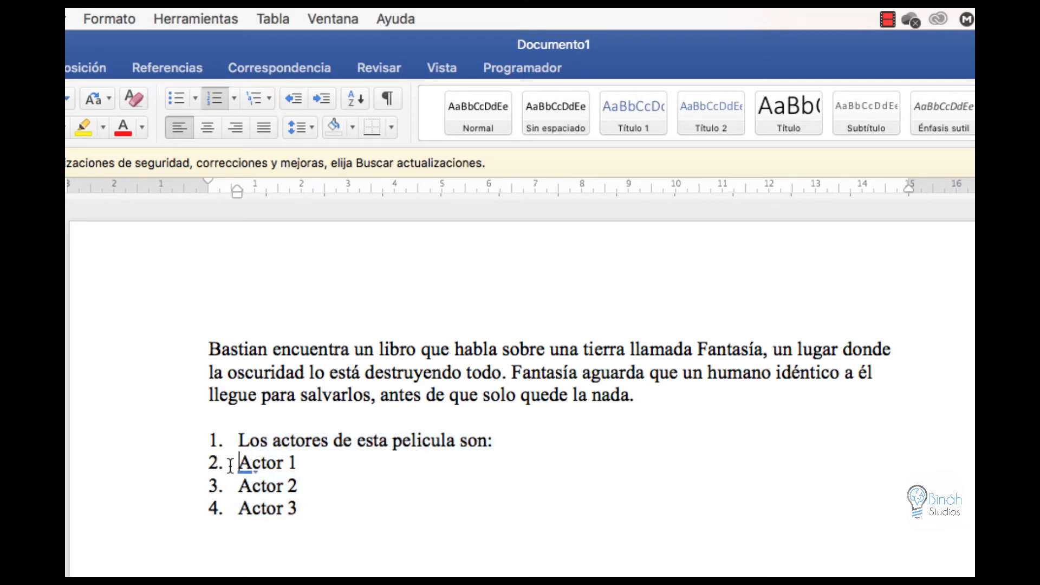
{"action": "left_click", "coordinate": [316, 98]}
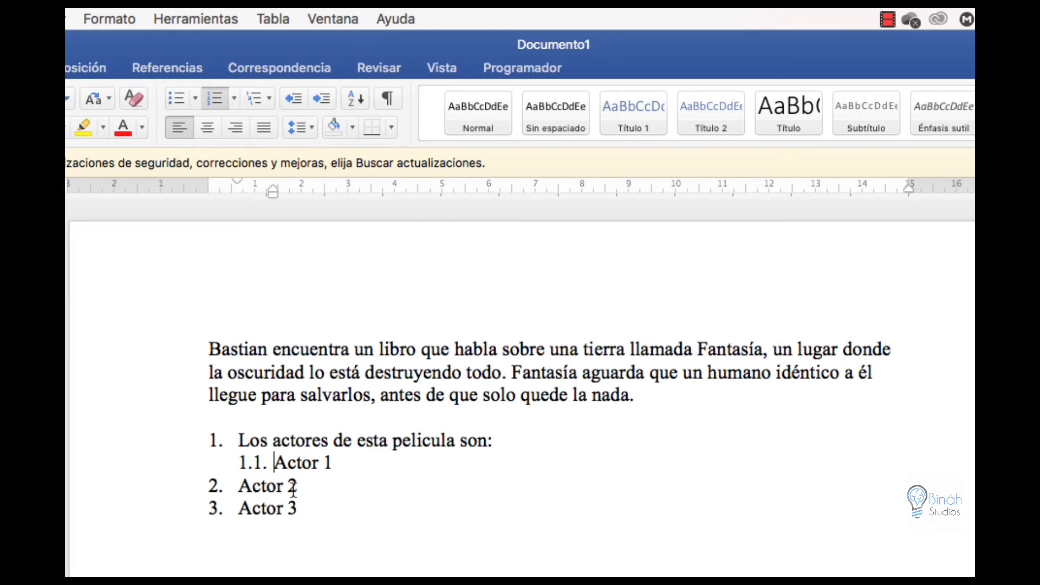
{"action": "left_click", "coordinate": [236, 507]}
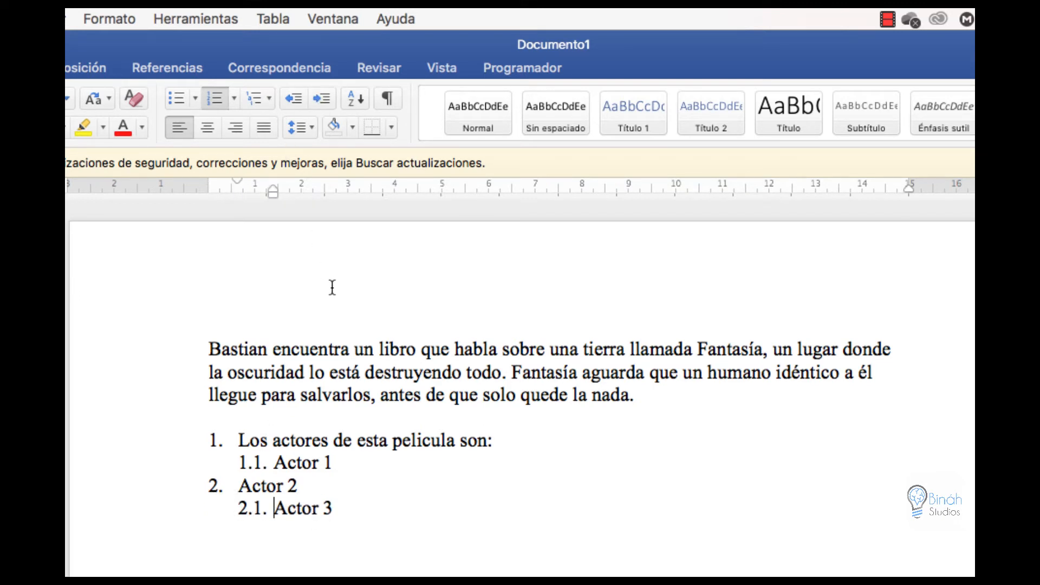
- Try the I. / A. / 1. heading-based multilevel format on the list, and undo it along with the two level demotions
{"action": "left_click", "coordinate": [271, 94]}
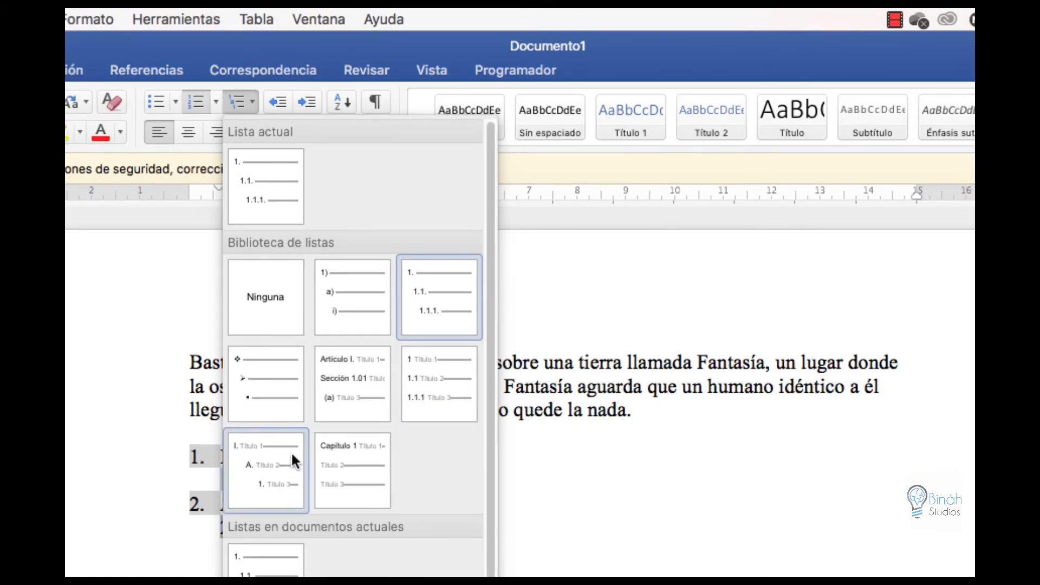
{"action": "left_click", "coordinate": [271, 480]}
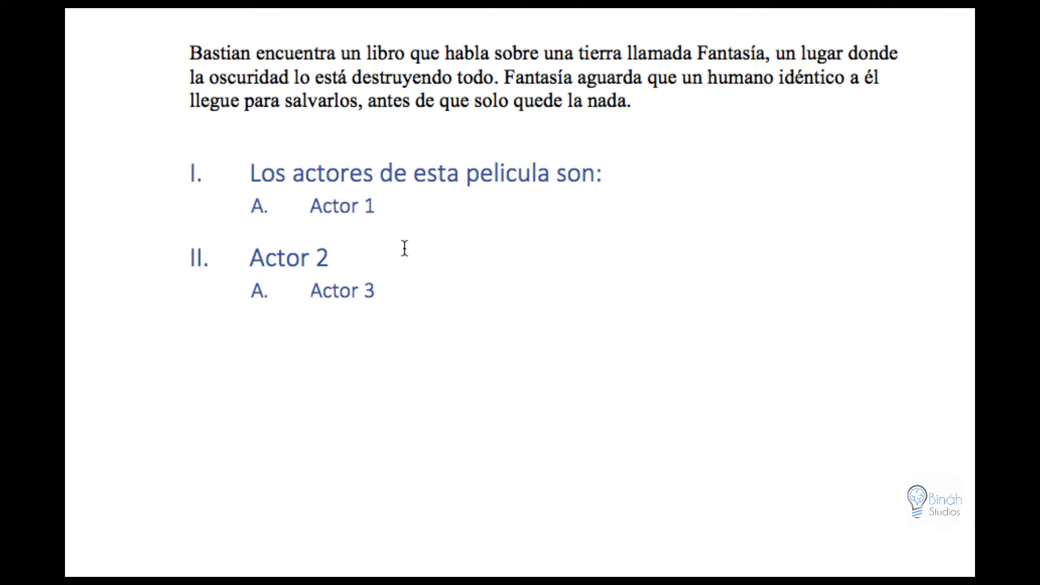
{"action": "key", "text": "super+z"}
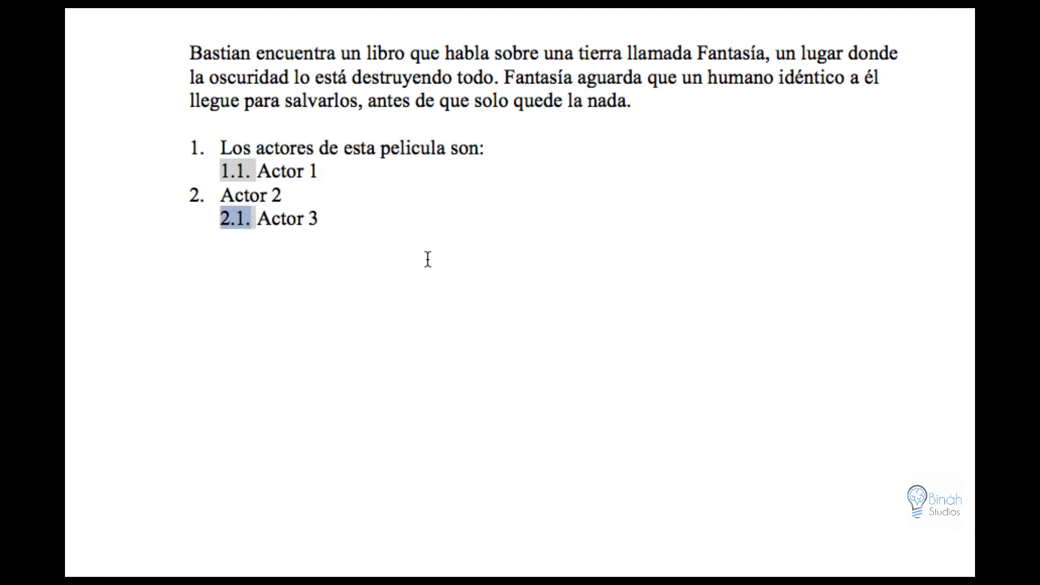
{"action": "key", "text": "super+z"}
{"action": "key", "text": "super+z"}
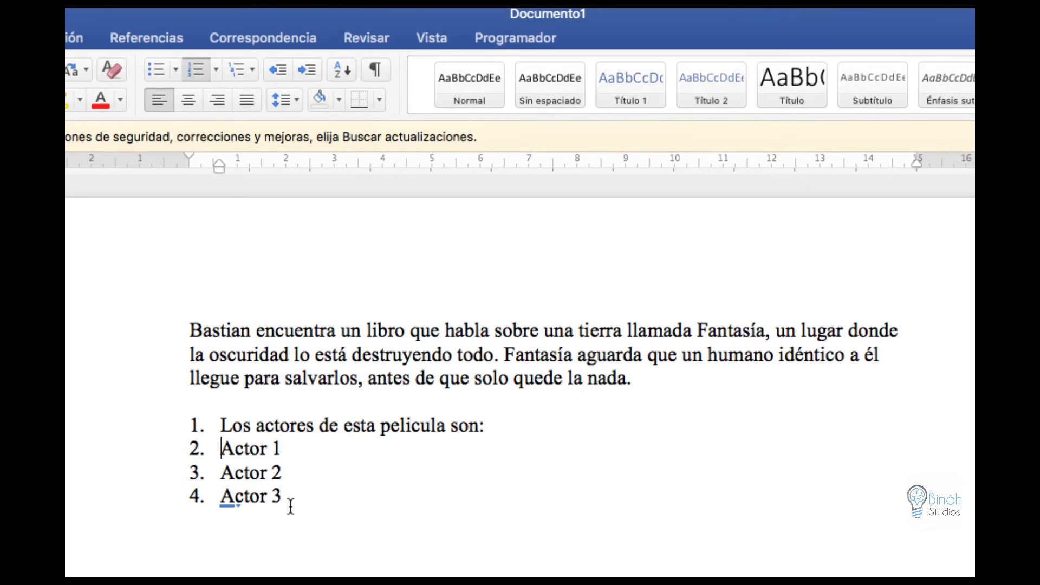
- Remove the numbering from the introductory line and the three actor lines, and center the story paragraph above them
{"action": "left_click_drag", "start_coordinate": [300, 503], "coordinate": [169, 423]}
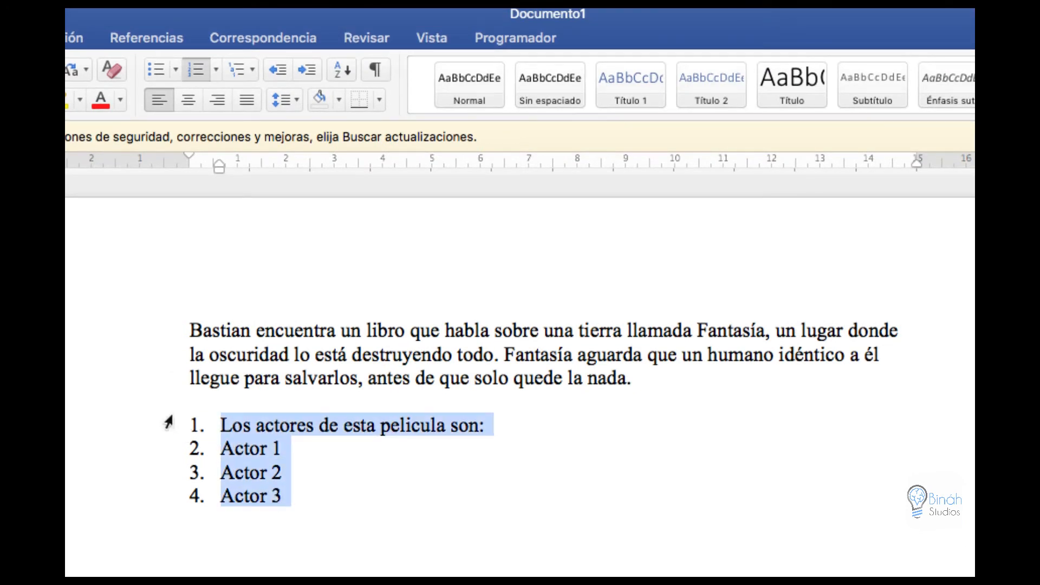
{"action": "left_click", "coordinate": [187, 66]}
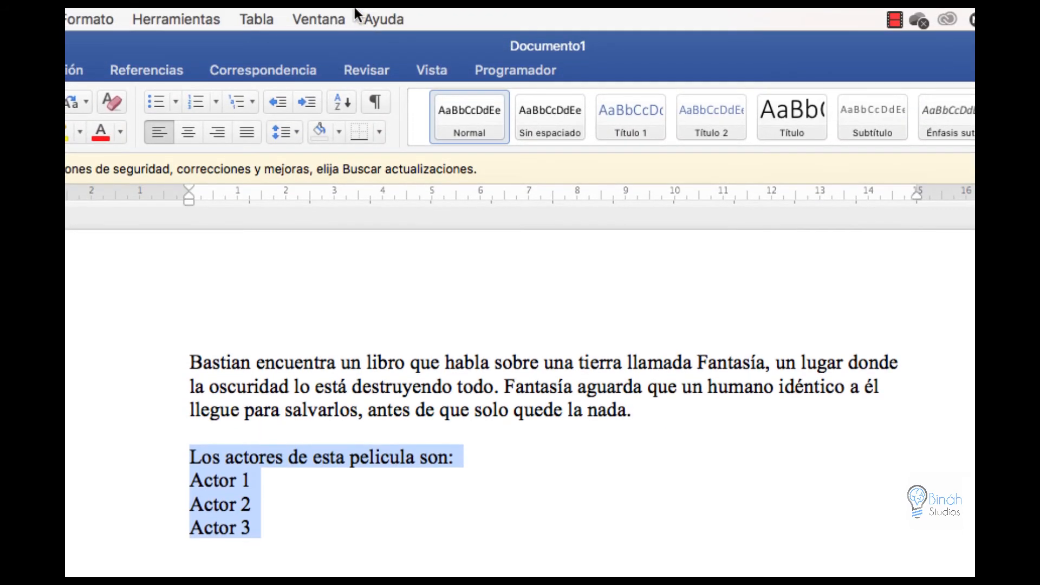
{"action": "left_click", "coordinate": [358, 406]}
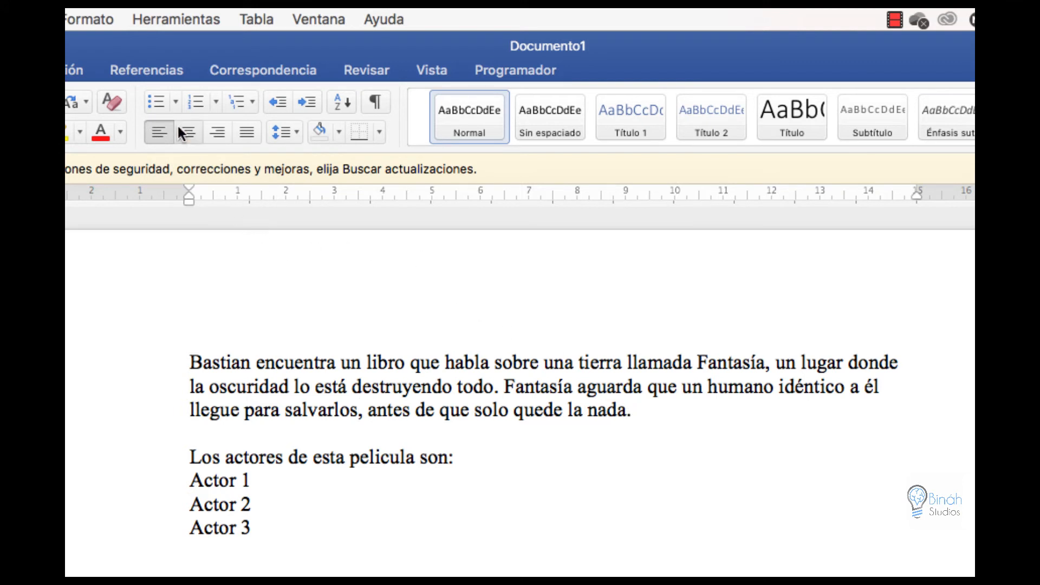
{"action": "left_click", "coordinate": [190, 132]}
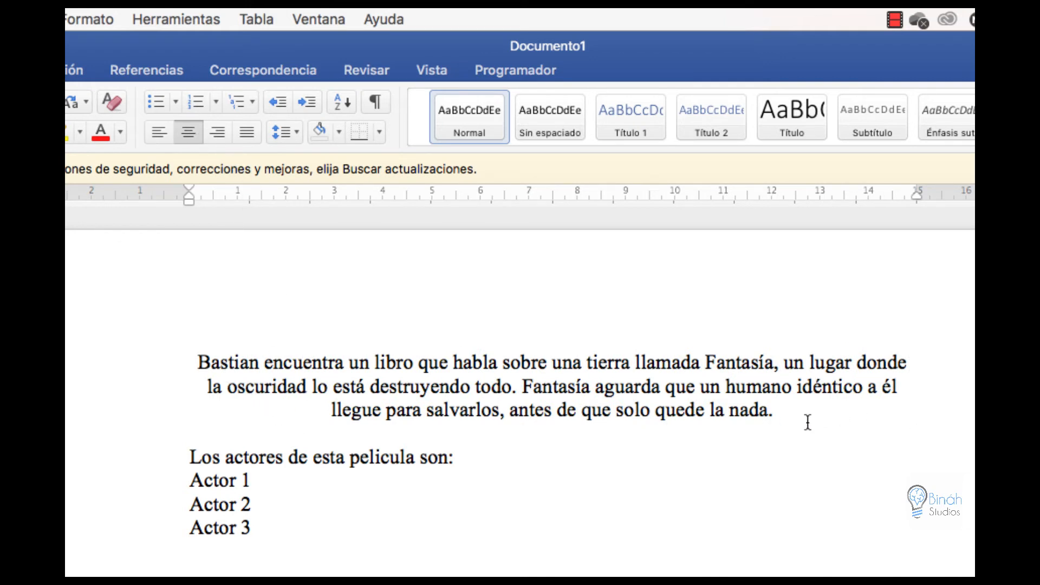
- Remove the blank line below the story paragraph and center the "Los actores de esta pelicula son:" line like the paragraph
{"action": "left_click", "coordinate": [774, 416]}
{"action": "key", "text": "Delete"}
{"action": "key", "text": "Delete"}
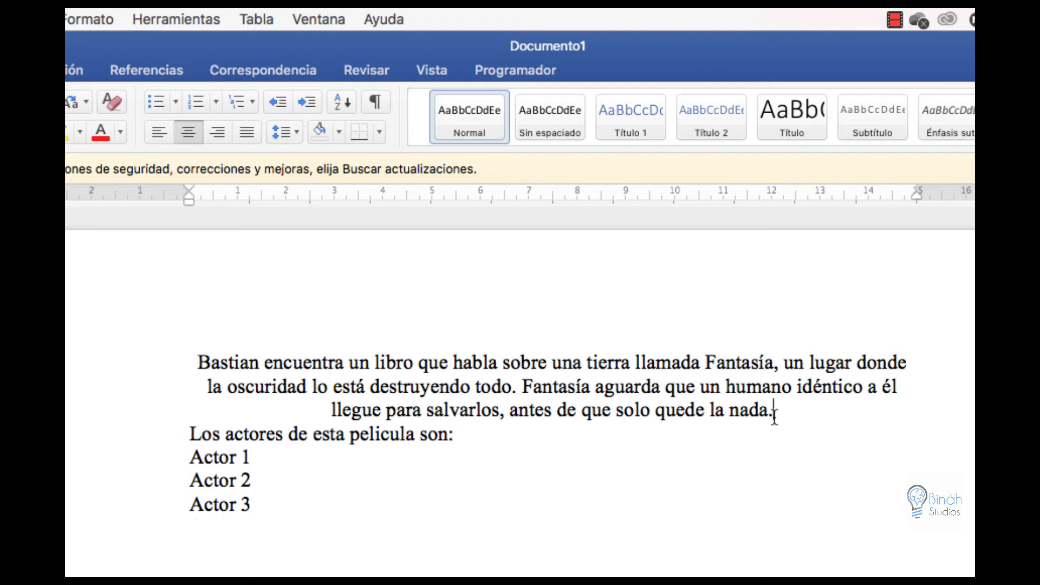
{"action": "key", "text": "Return"}
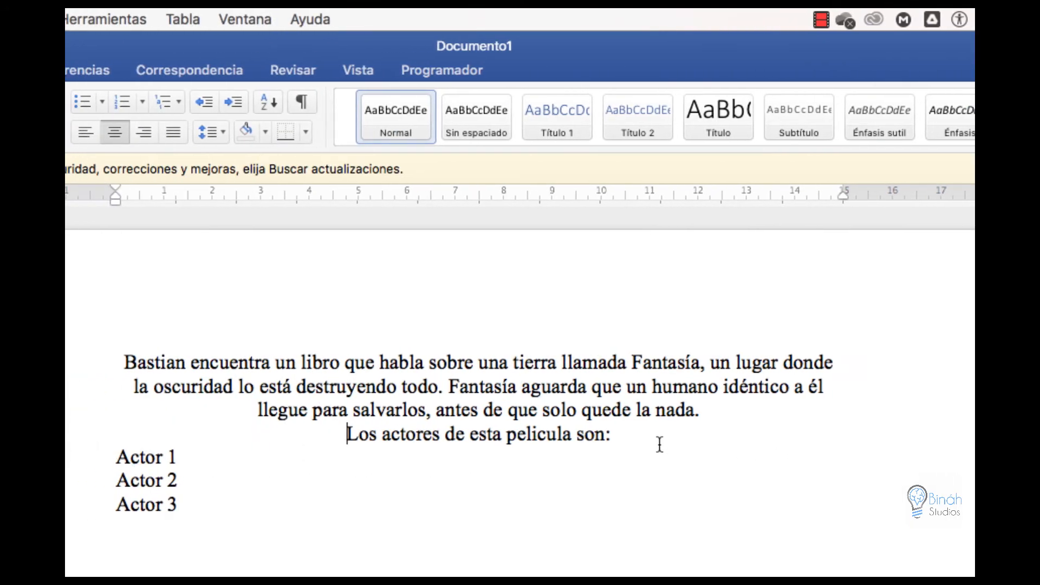
- Center the Actor 1, Actor 2 and Actor 3 lines by joining each to the centered line above and splitting it off again
{"action": "left_click", "coordinate": [632, 433]}
{"action": "key", "text": "Delete"}
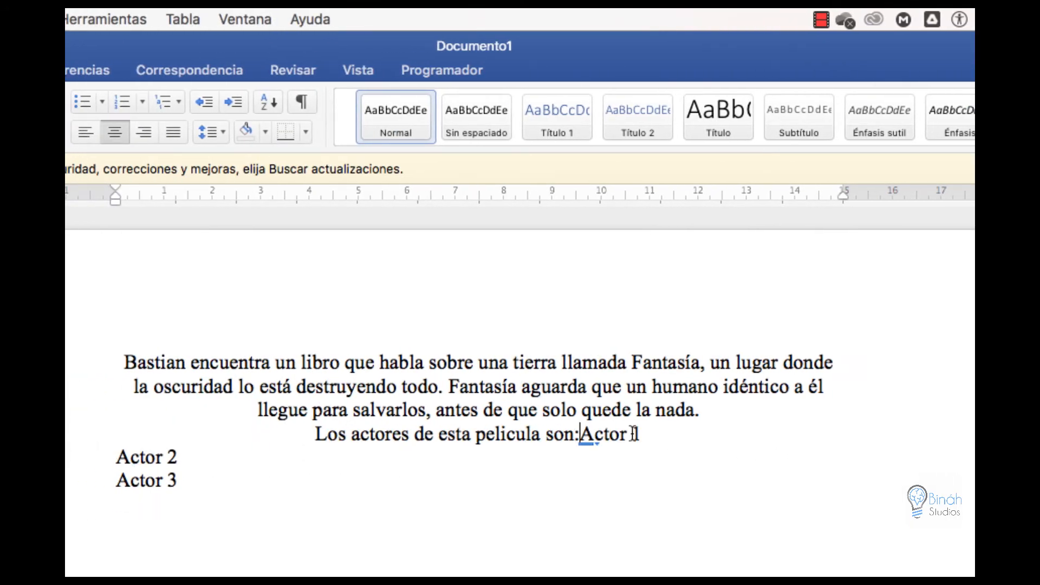
{"action": "key", "text": "Return"}
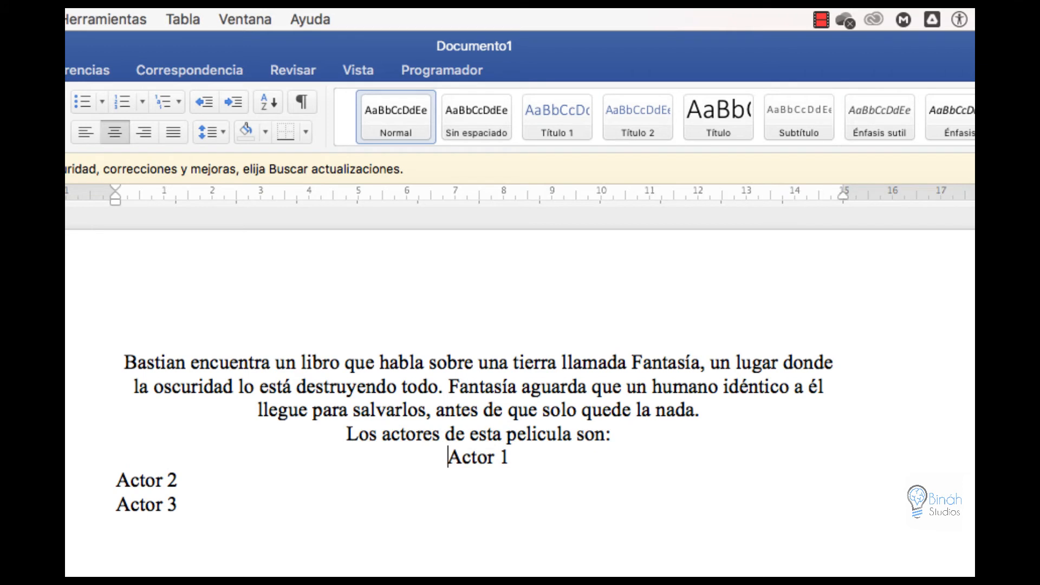
{"action": "key", "text": "Delete"}
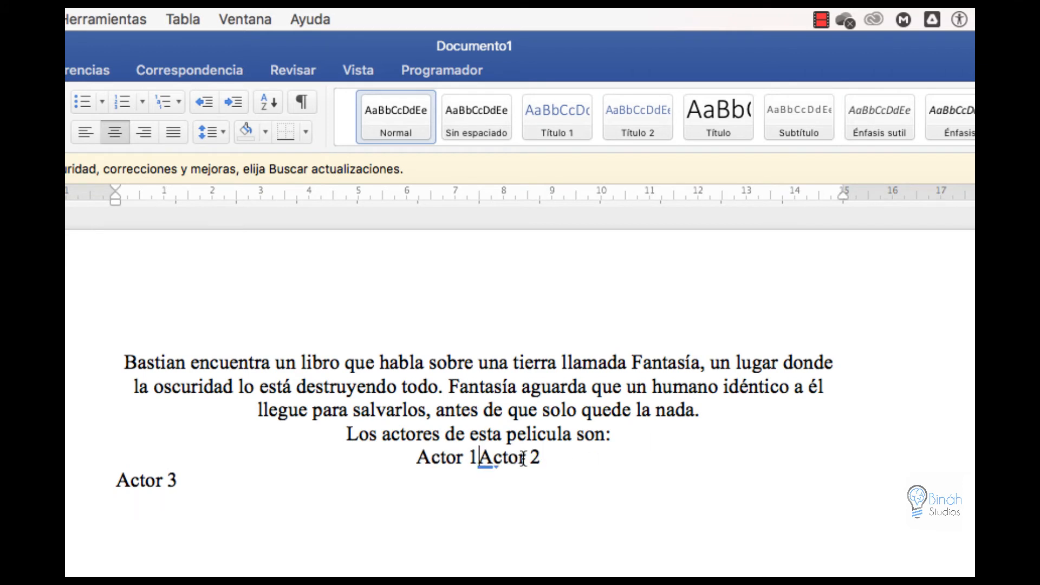
{"action": "key", "text": "Return"}
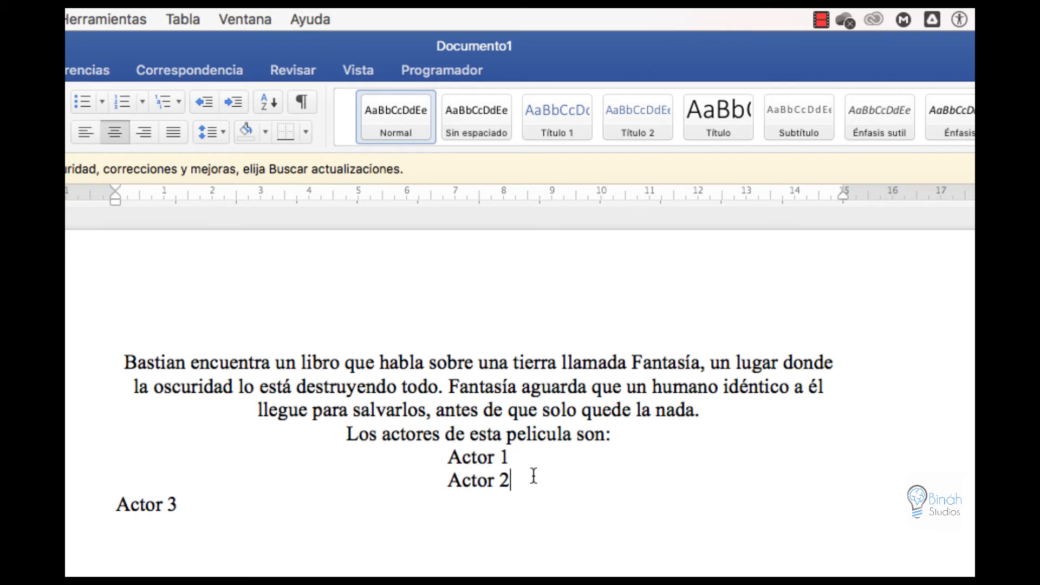
{"action": "key", "text": "Delete"}
{"action": "key", "text": "Return"}
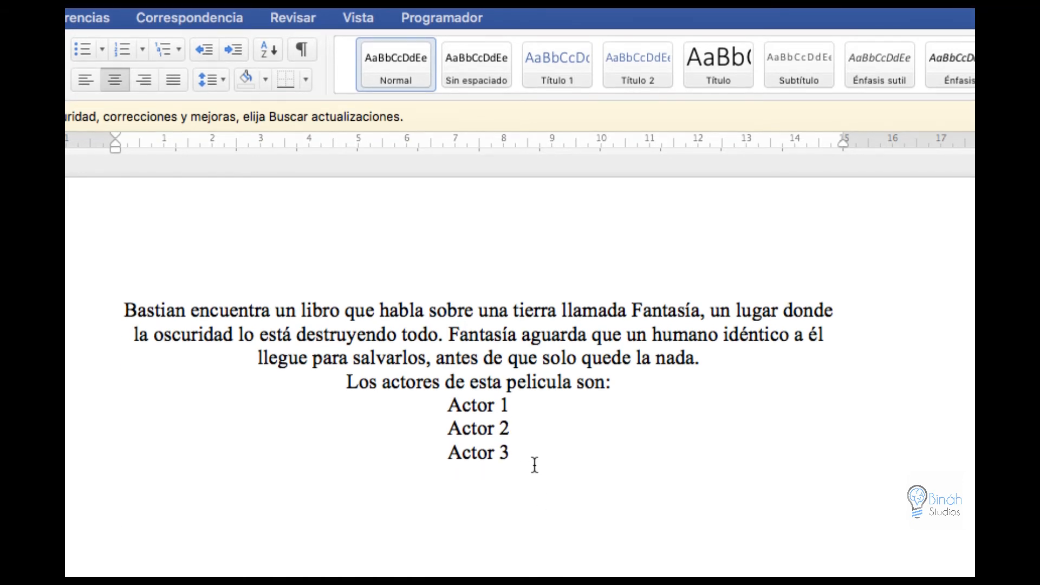
- Right-align the whole text, from the story paragraph to the Actor 3 line
{"action": "left_click_drag", "start_coordinate": [534, 462], "coordinate": [146, 310]}
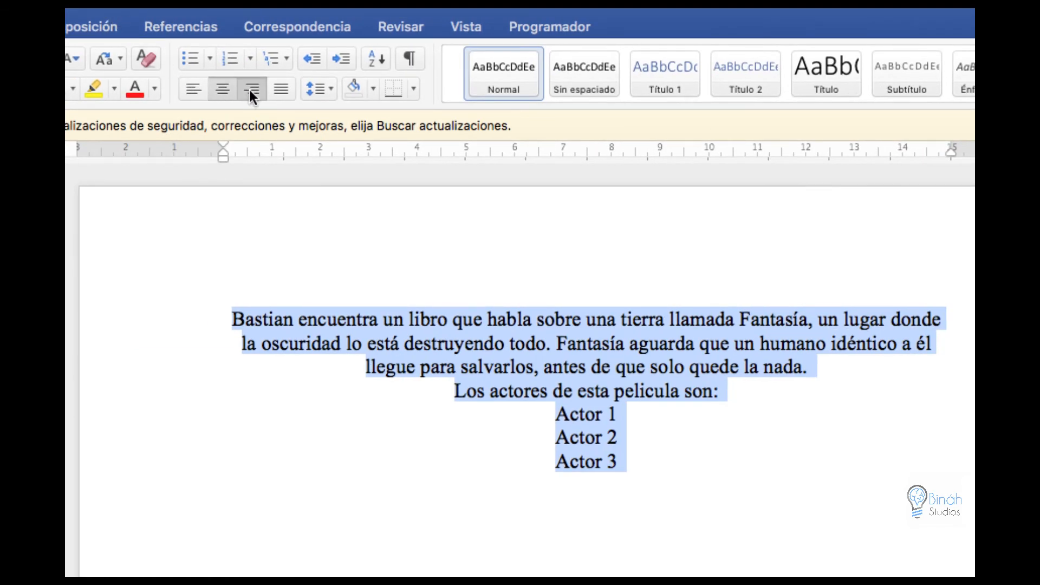
{"action": "left_click", "coordinate": [250, 92]}
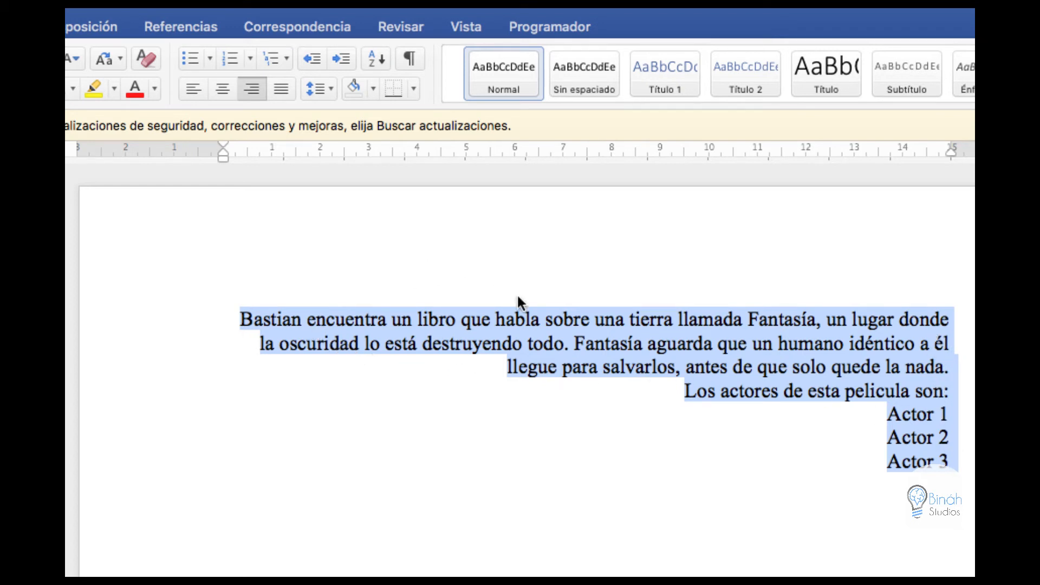
{"action": "left_click", "coordinate": [940, 477]}
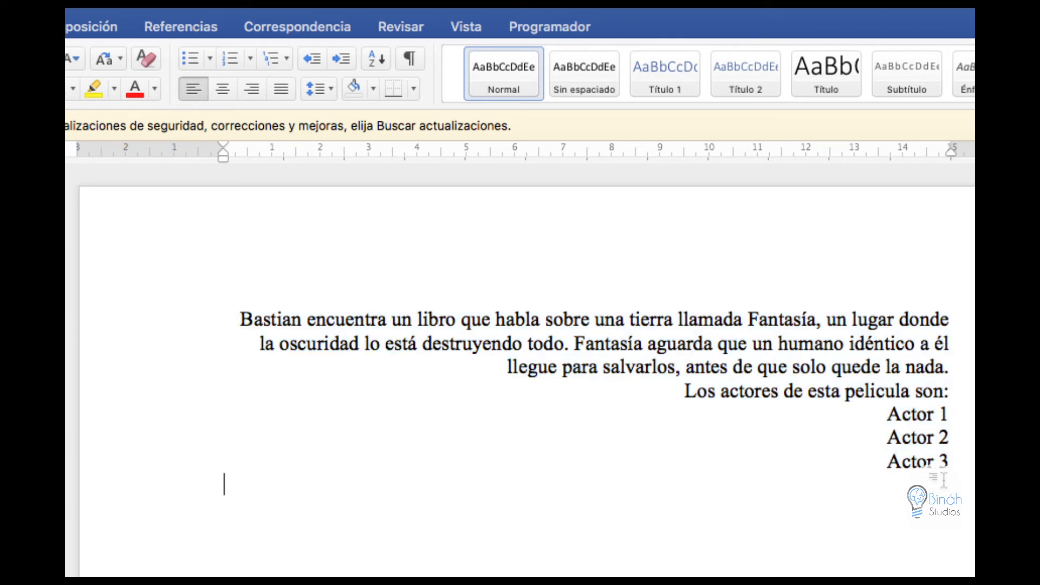
- Replace the Actor 3 line with the sentence "Cuando yo escriba se colocara hacia la izquierda"
{"action": "left_click_drag", "start_coordinate": [948, 459], "coordinate": [897, 466]}
{"action": "type", "text": "cuan"}
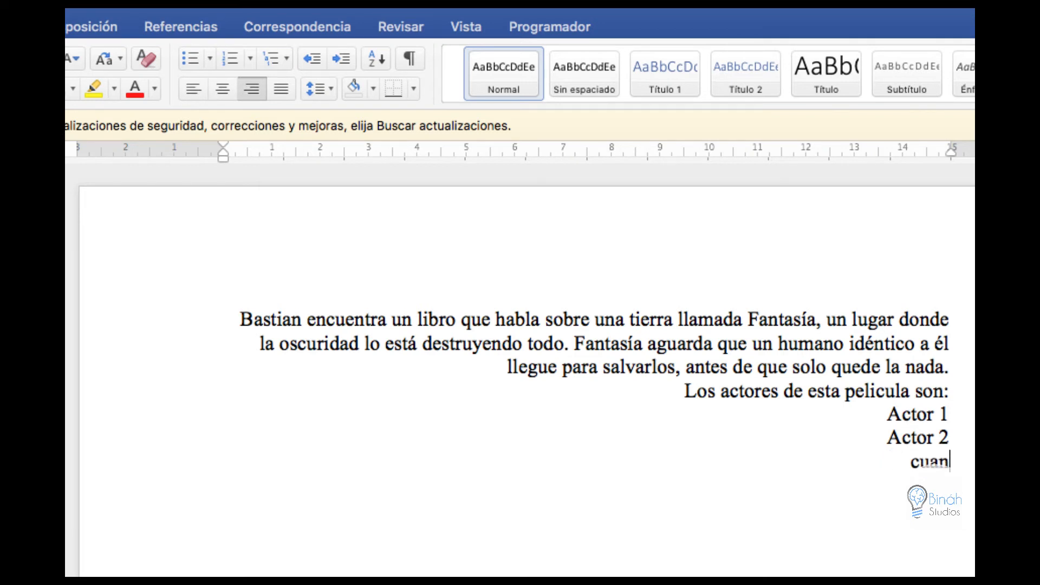
{"action": "type", "text": "do yo es"}
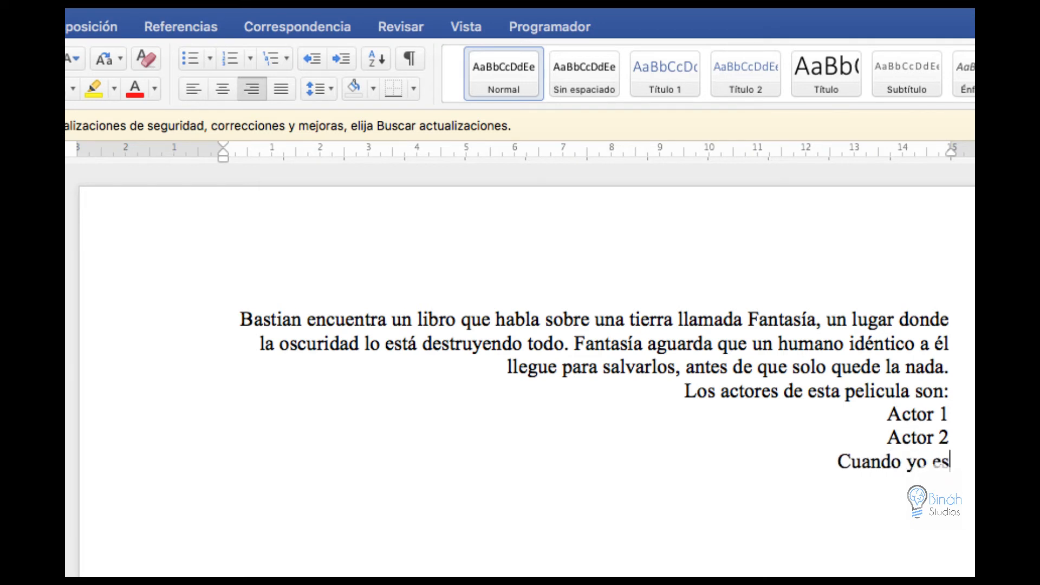
{"action": "type", "text": "criba se co"}
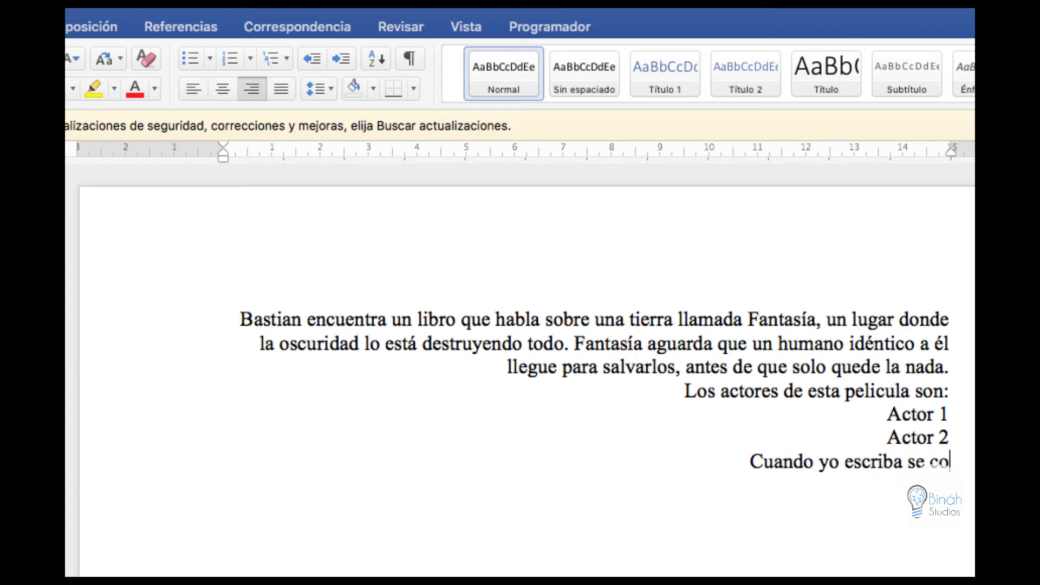
{"action": "type", "text": "locara hacia la "}
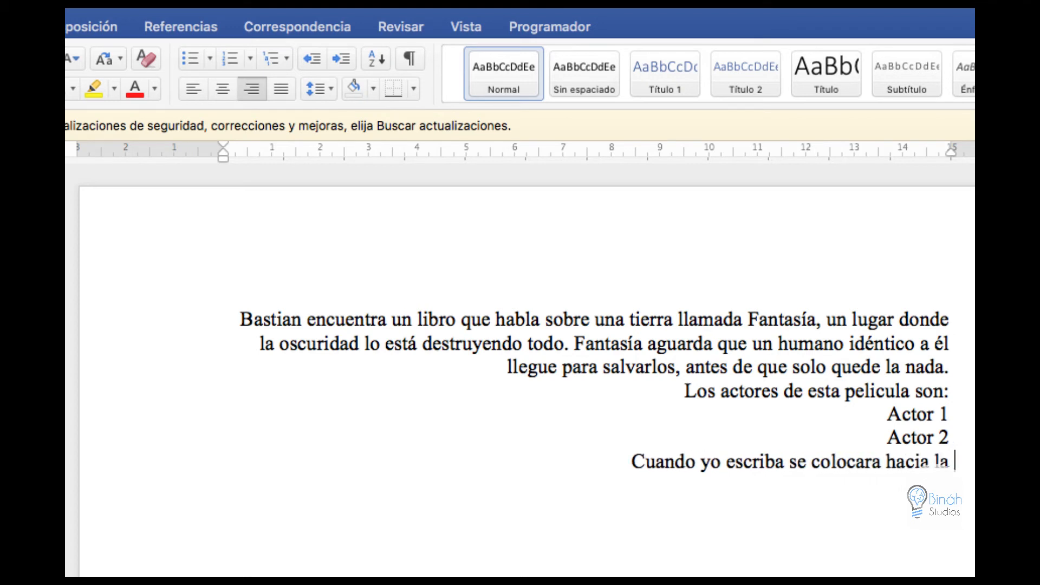
{"action": "type", "text": "izquierd"}
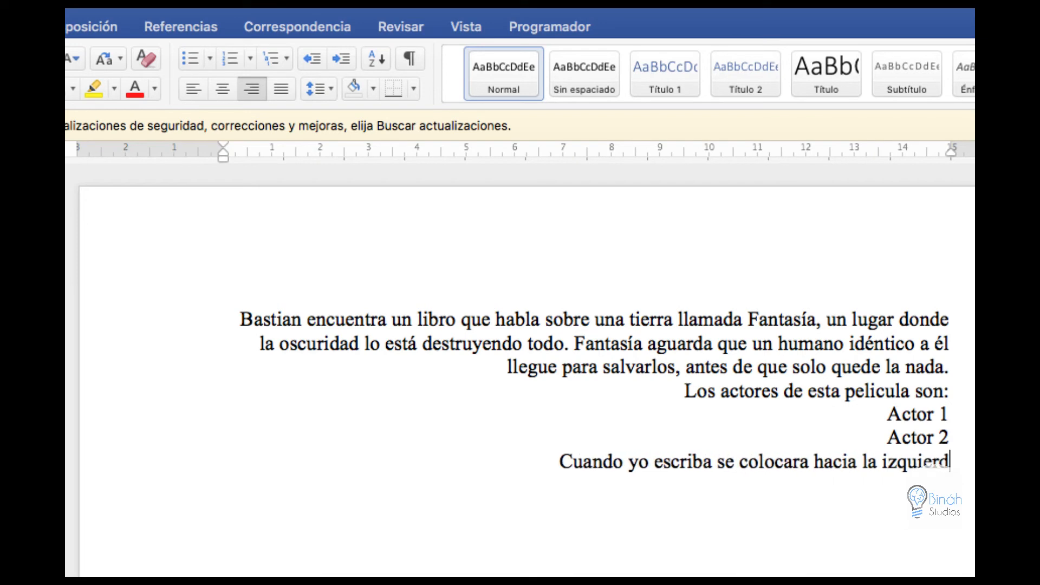
{"action": "type", "text": "a"}
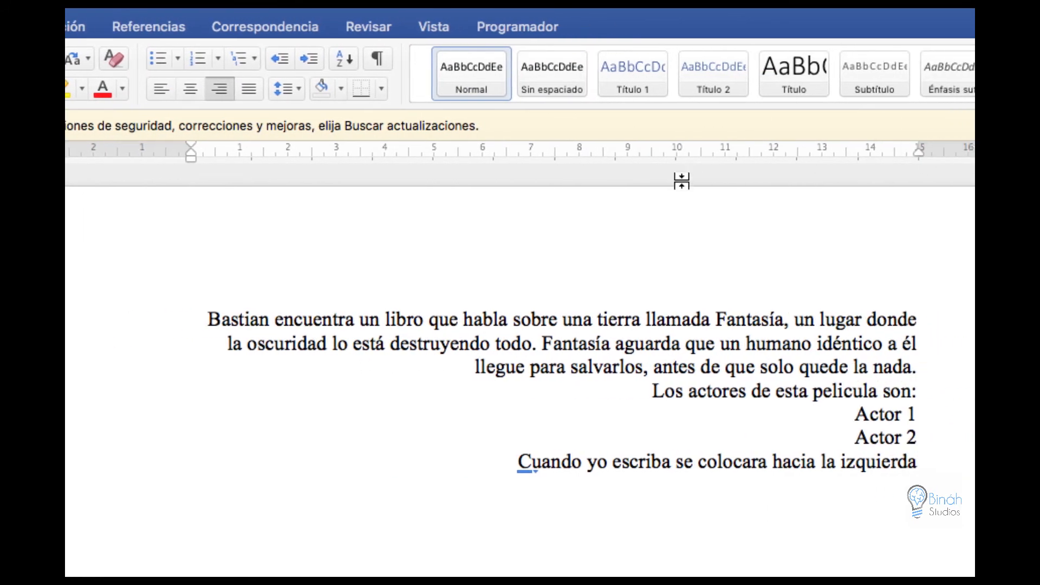
- Justify the whole text, from the story paragraph to the "Cuando yo escriba" line
{"action": "left_click_drag", "start_coordinate": [931, 465], "coordinate": [205, 324]}
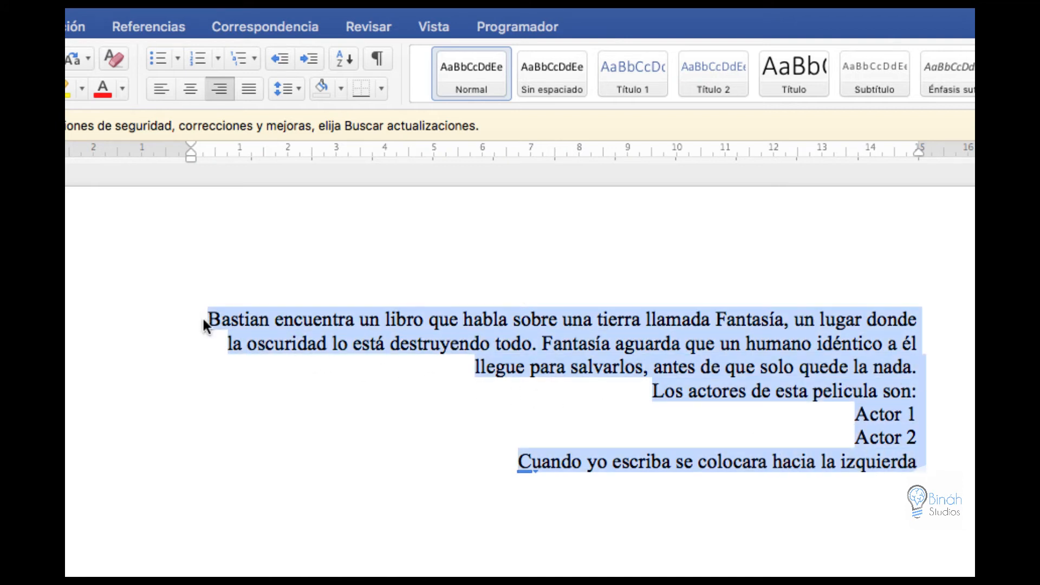
{"action": "left_click", "coordinate": [250, 90]}
{"action": "left_click", "coordinate": [951, 366]}
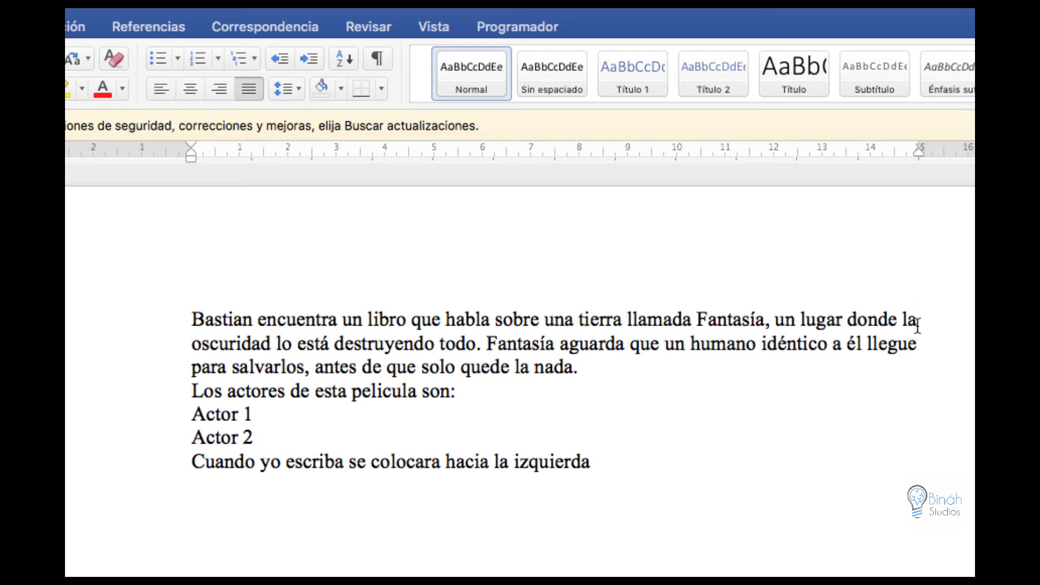
- Switch only the story paragraph to left alignment for comparison, and justify it again
{"action": "left_click", "coordinate": [575, 372]}
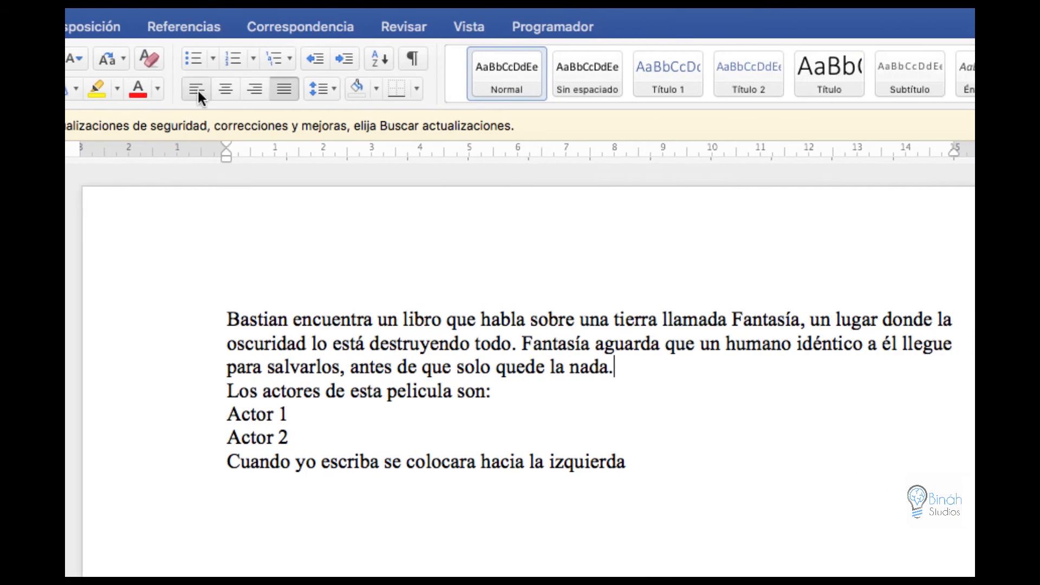
{"action": "left_click", "coordinate": [258, 88]}
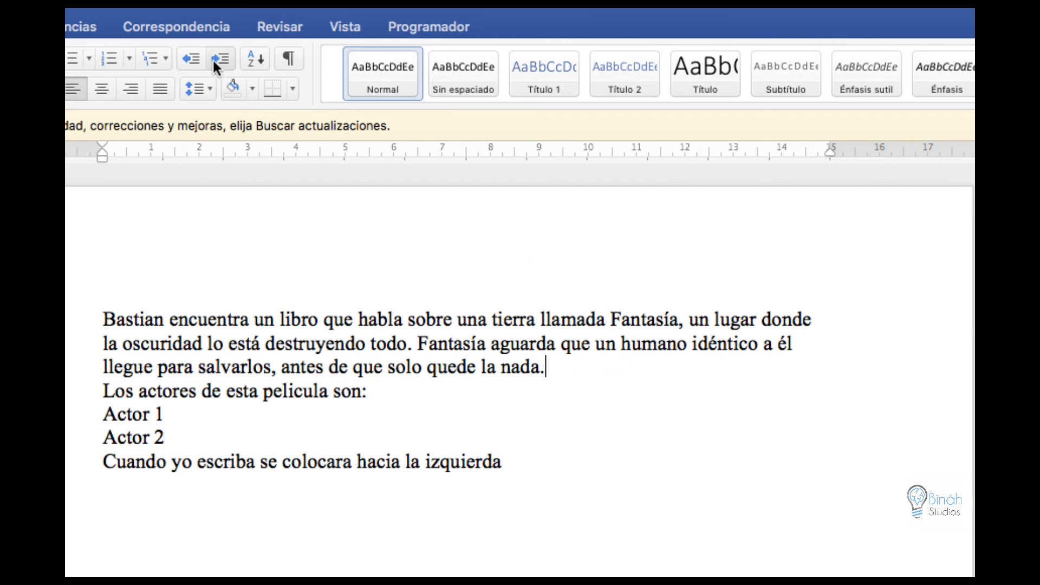
{"action": "left_click", "coordinate": [160, 88]}
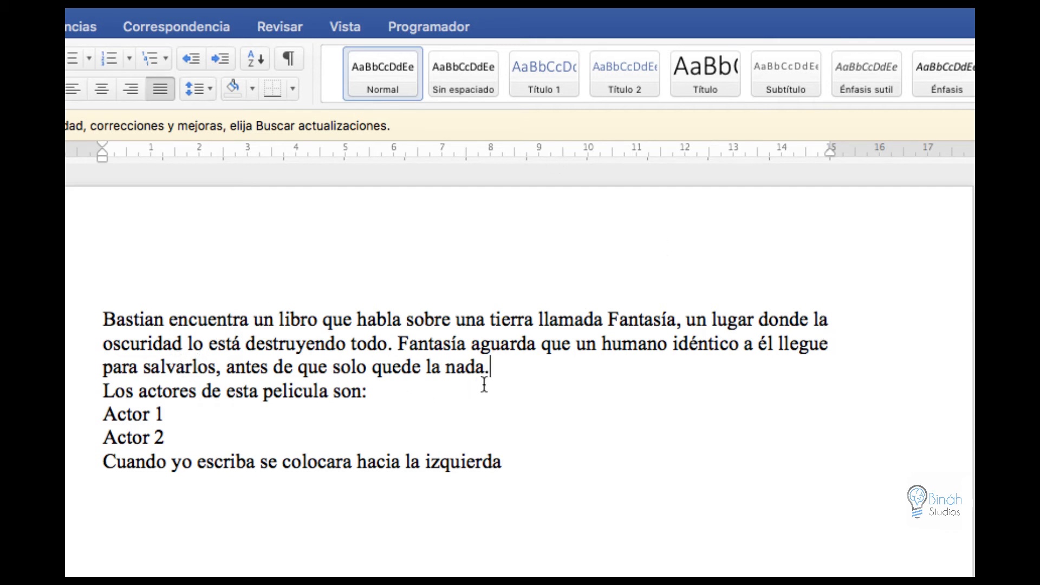
- Join the "Los actores de esta pelicula son:" line onto the end of the story paragraph
{"action": "key", "text": "Delete"}
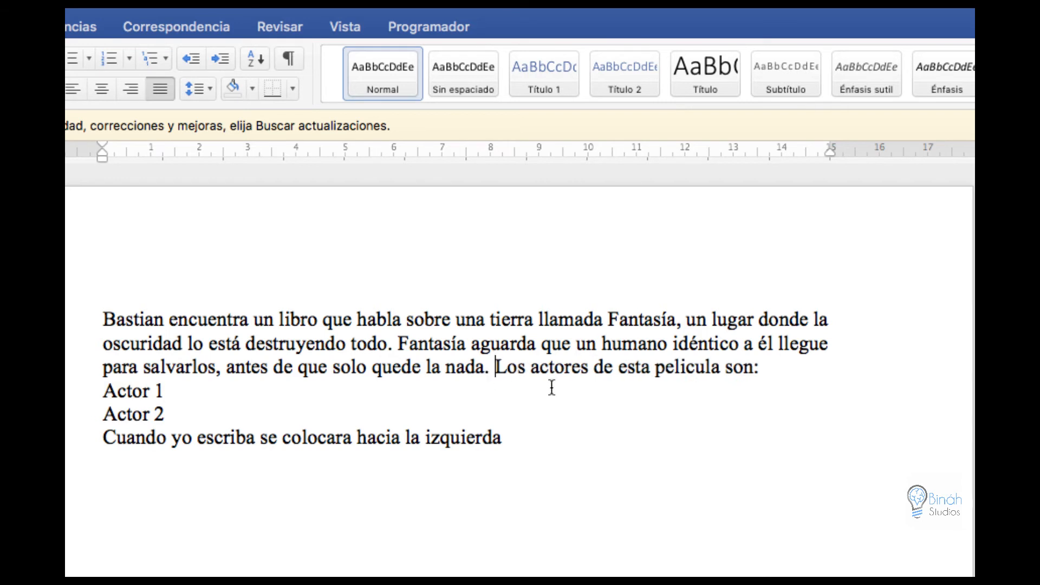
{"action": "left_click", "coordinate": [779, 367]}
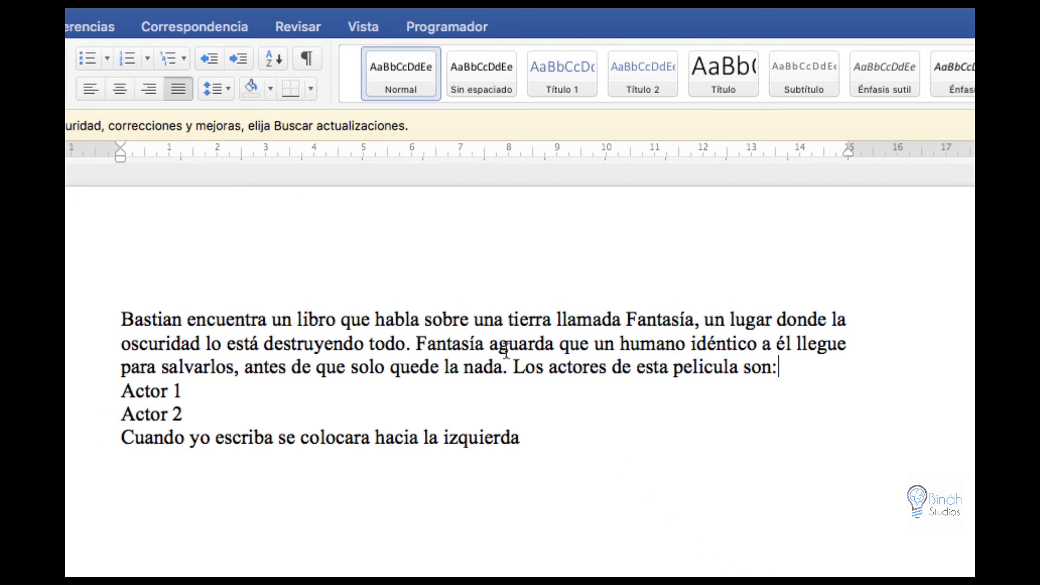
- Set the line spacing of the story paragraph to 2.0
{"action": "left_click_drag", "start_coordinate": [780, 367], "coordinate": [116, 316]}
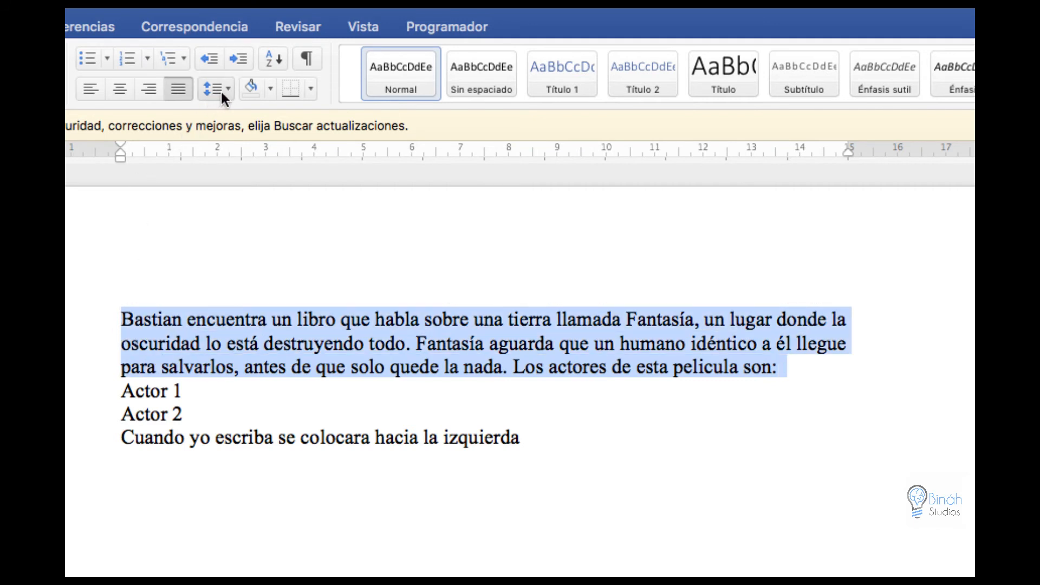
{"action": "left_click", "coordinate": [226, 89]}
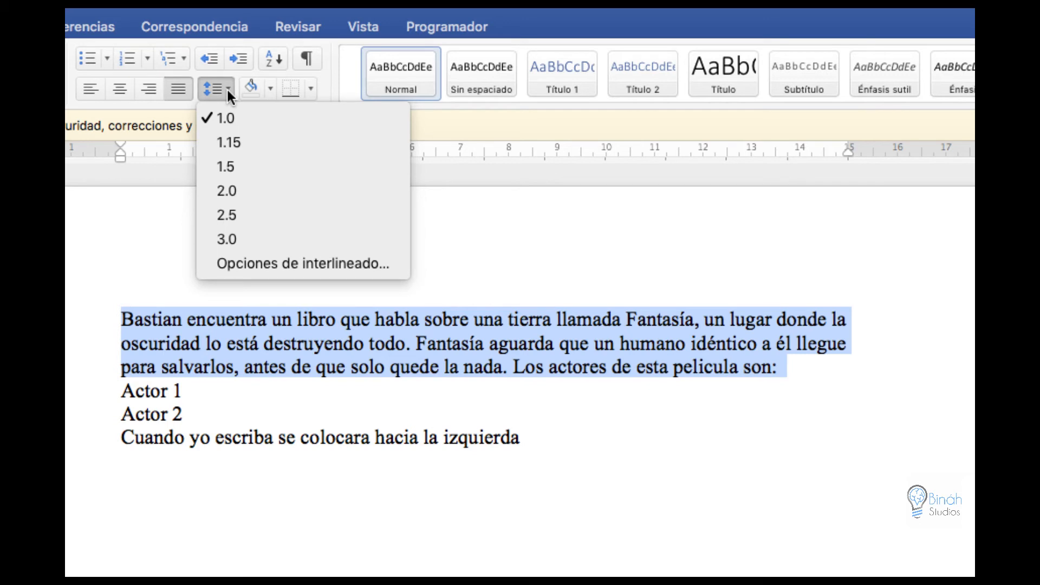
{"action": "left_click", "coordinate": [473, 306]}
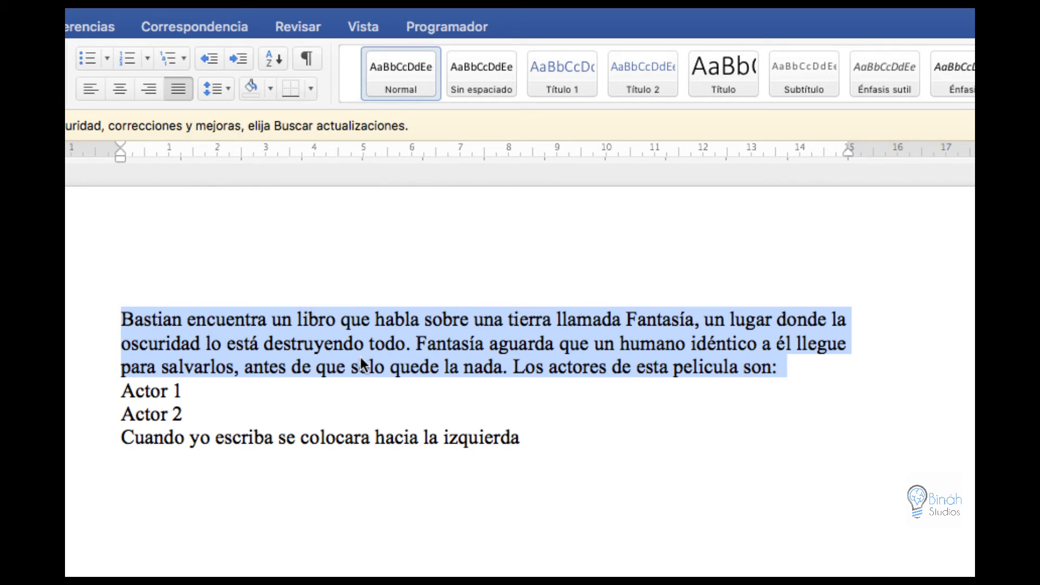
{"action": "left_click", "coordinate": [223, 89]}
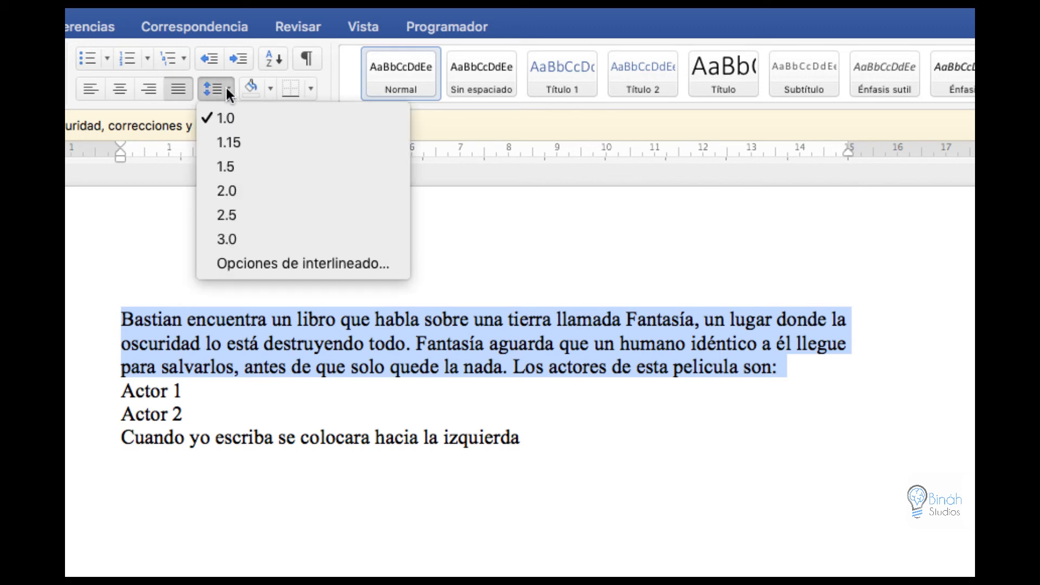
{"action": "left_click", "coordinate": [233, 190]}
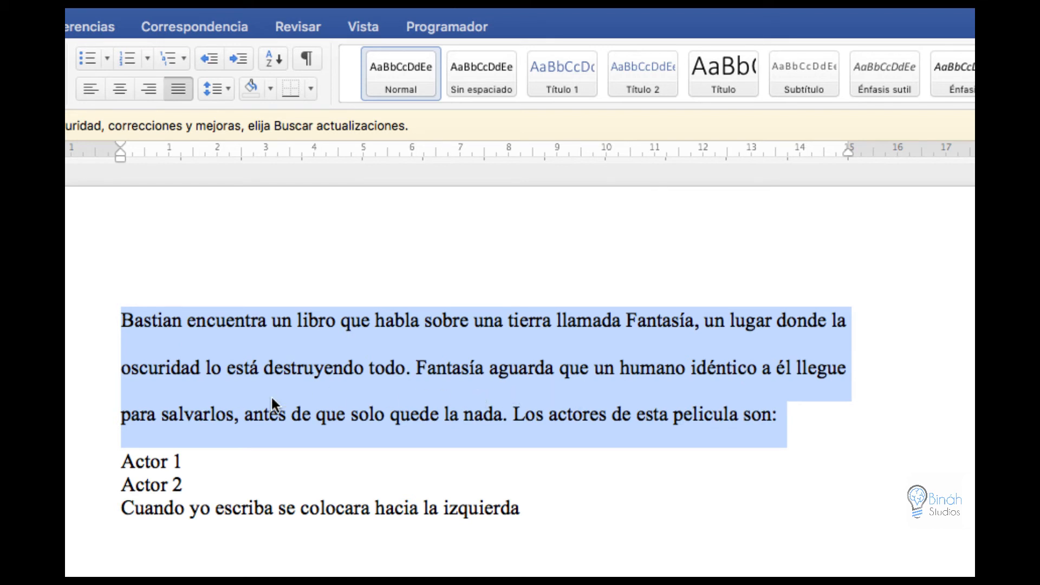
- Try 1.15 line spacing on the story paragraph, and return it to 1.0
{"action": "left_click", "coordinate": [227, 87]}
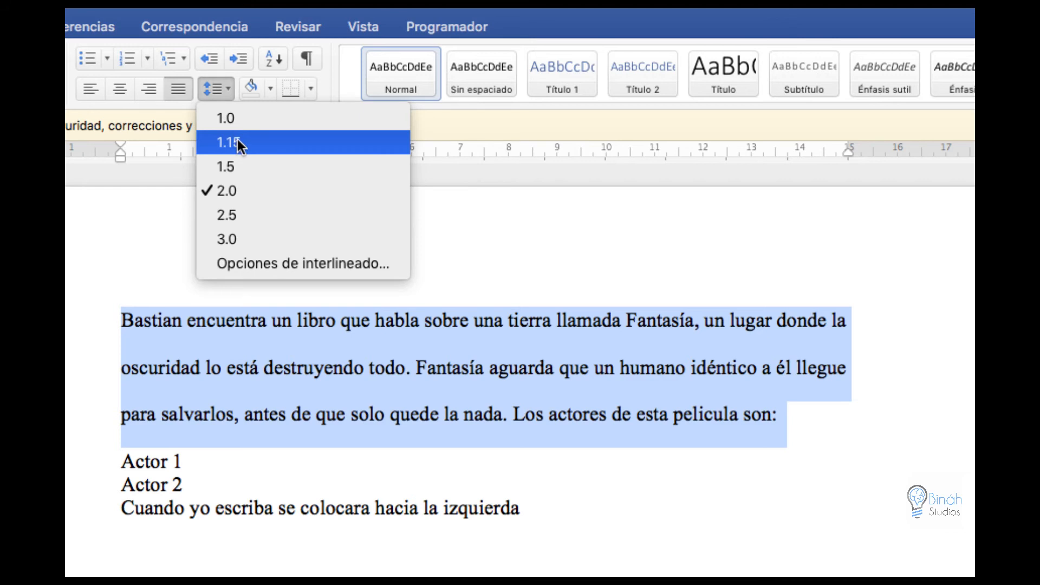
{"action": "left_click", "coordinate": [237, 142]}
{"action": "left_click", "coordinate": [224, 86]}
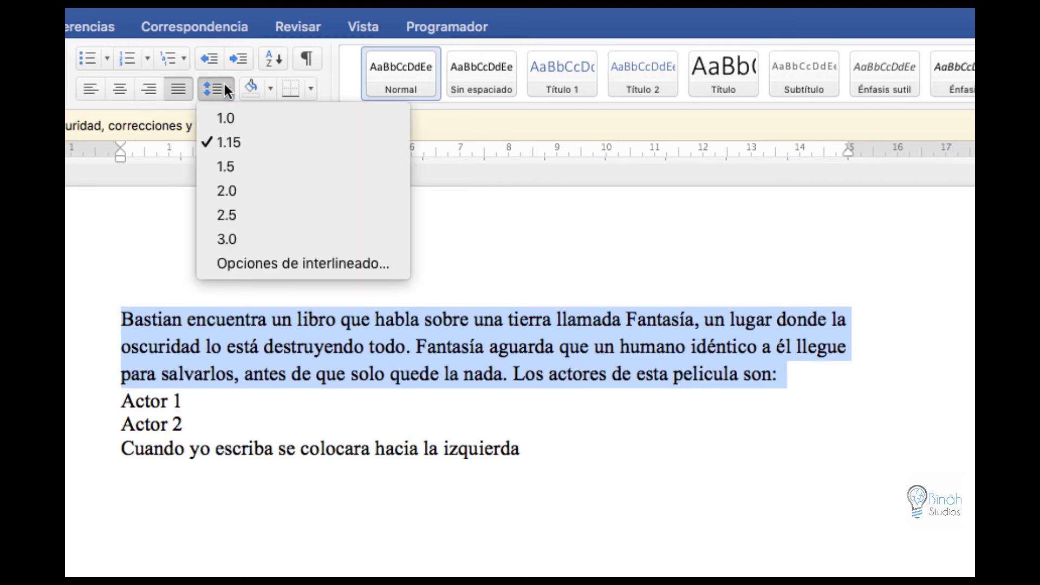
{"action": "left_click", "coordinate": [356, 171]}
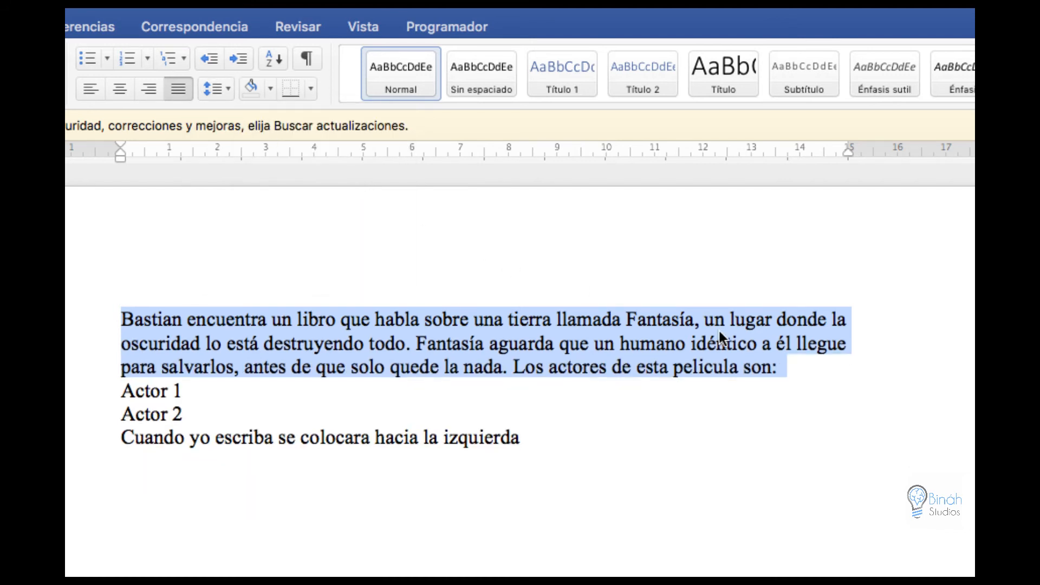
- Try a gold theme-color shading behind the story paragraph, and undo it
{"action": "left_click", "coordinate": [269, 89]}
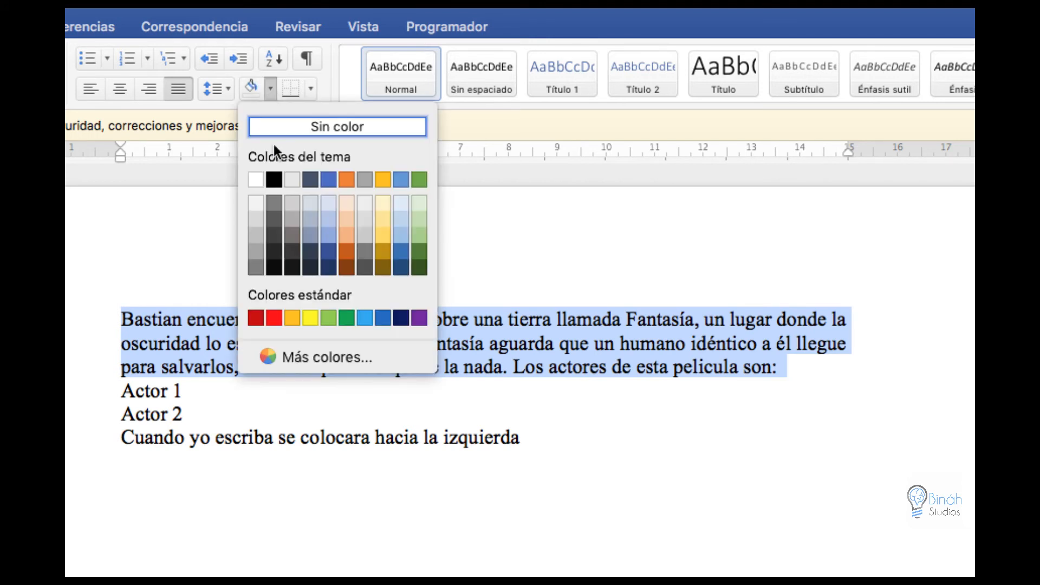
{"action": "left_click", "coordinate": [383, 178]}
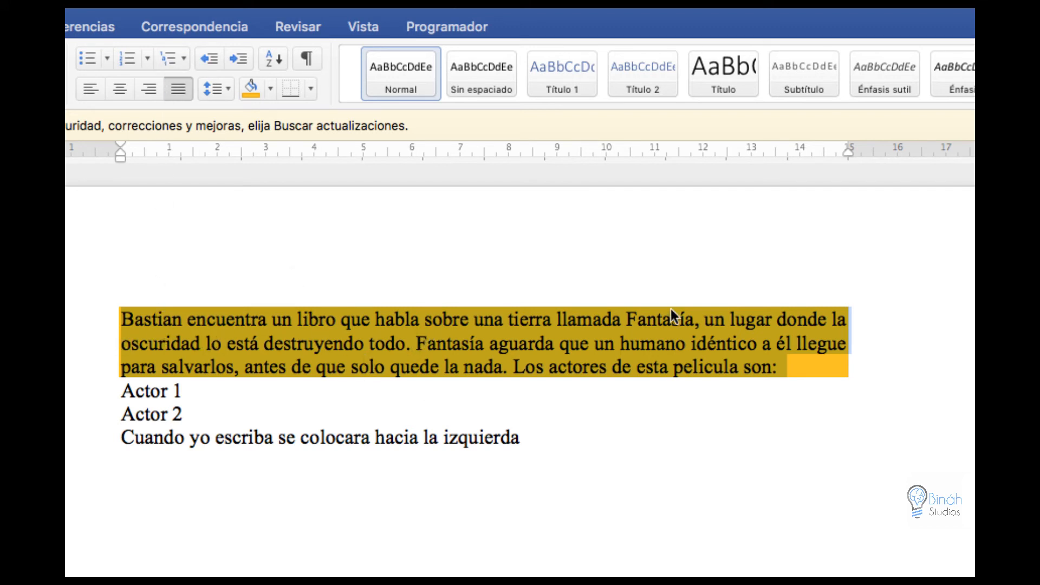
{"action": "left_click", "coordinate": [800, 412]}
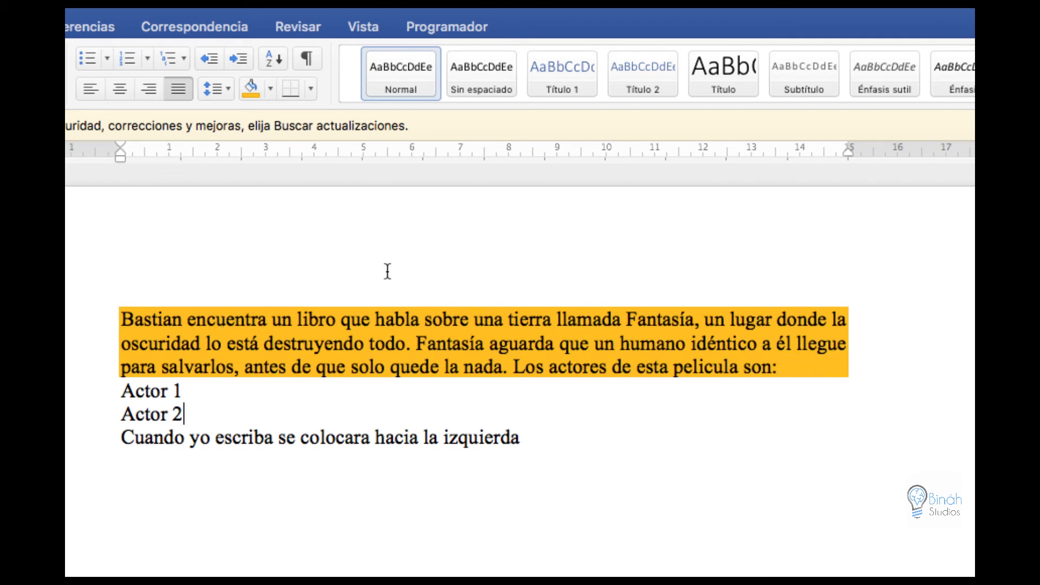
{"action": "key", "text": "super+z"}
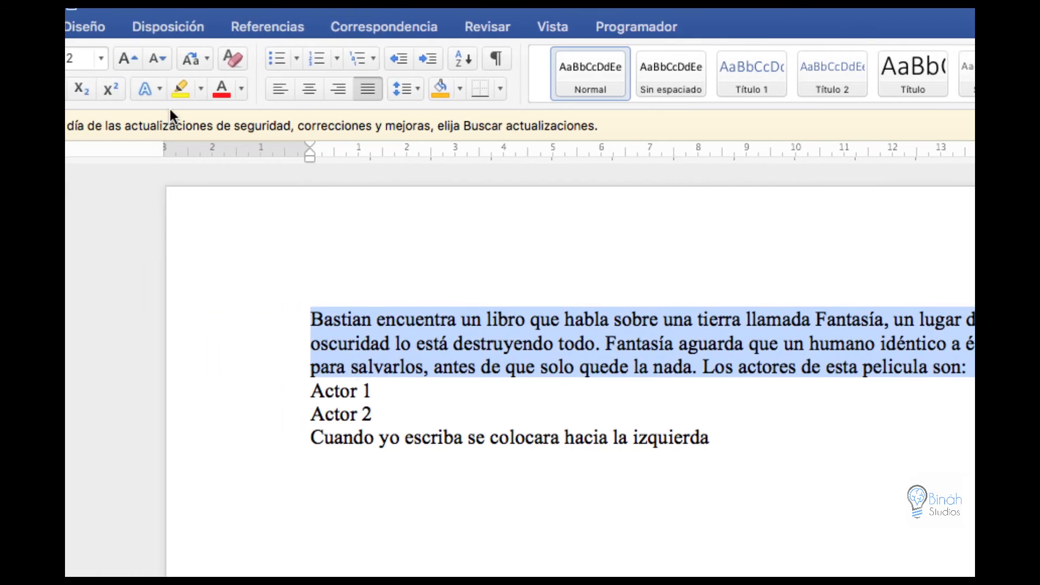
- Try a yellow text highlight on the story paragraph, and remove it
{"action": "left_click", "coordinate": [176, 88]}
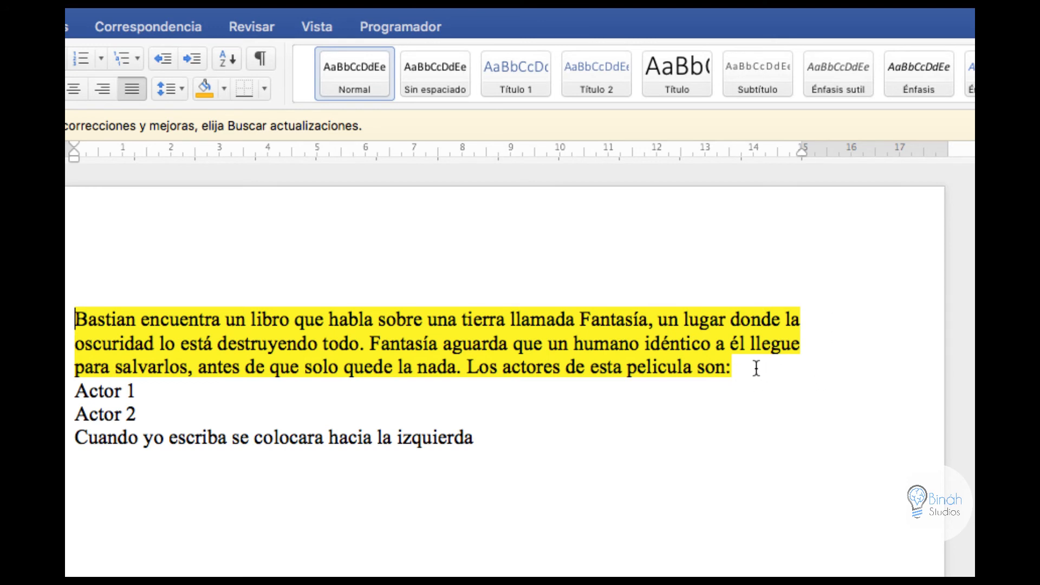
{"action": "left_click_drag", "start_coordinate": [755, 366], "coordinate": [86, 320]}
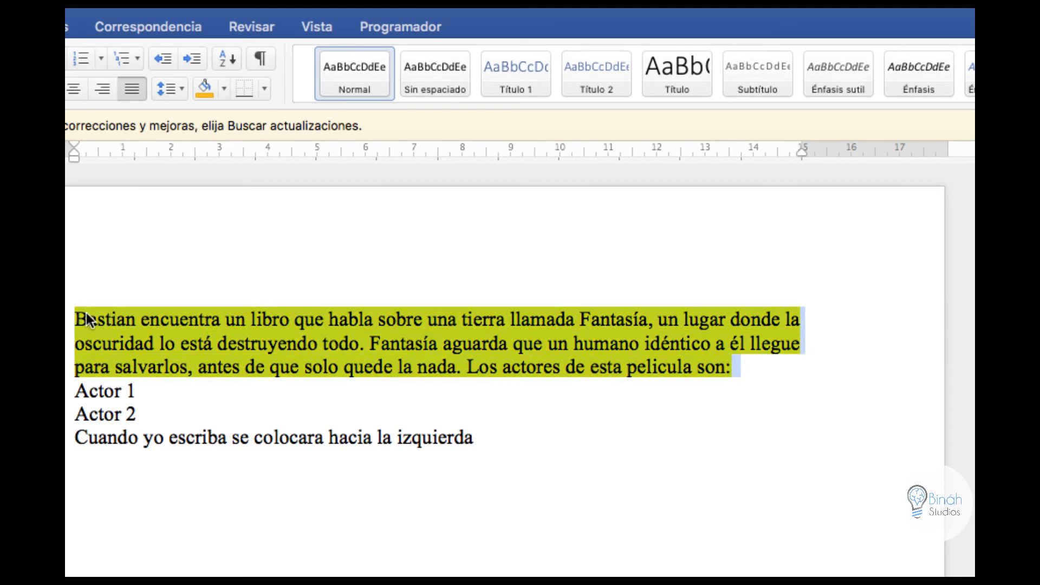
{"action": "left_click", "coordinate": [211, 90]}
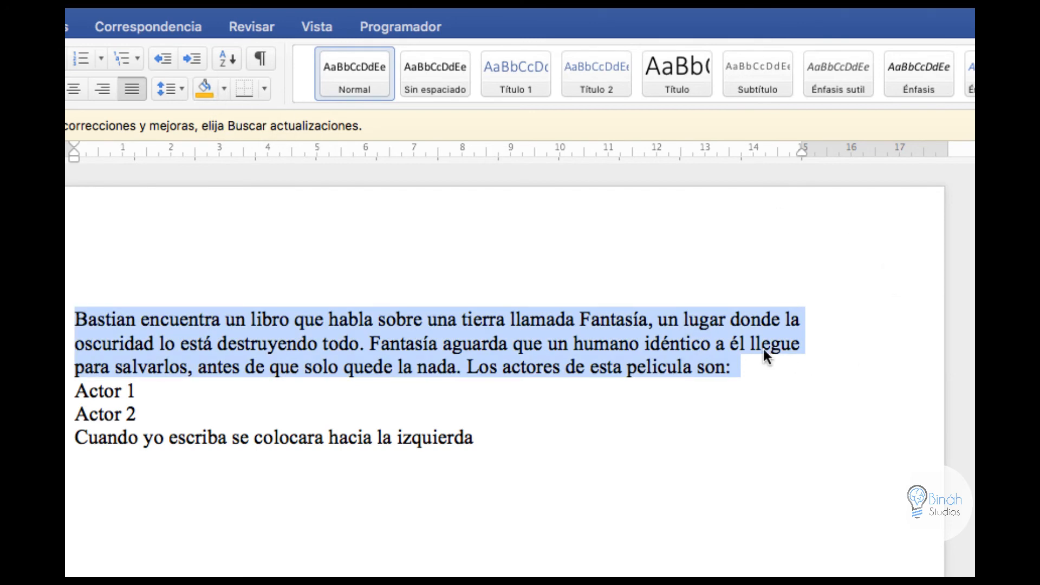
{"action": "left_click", "coordinate": [340, 347]}
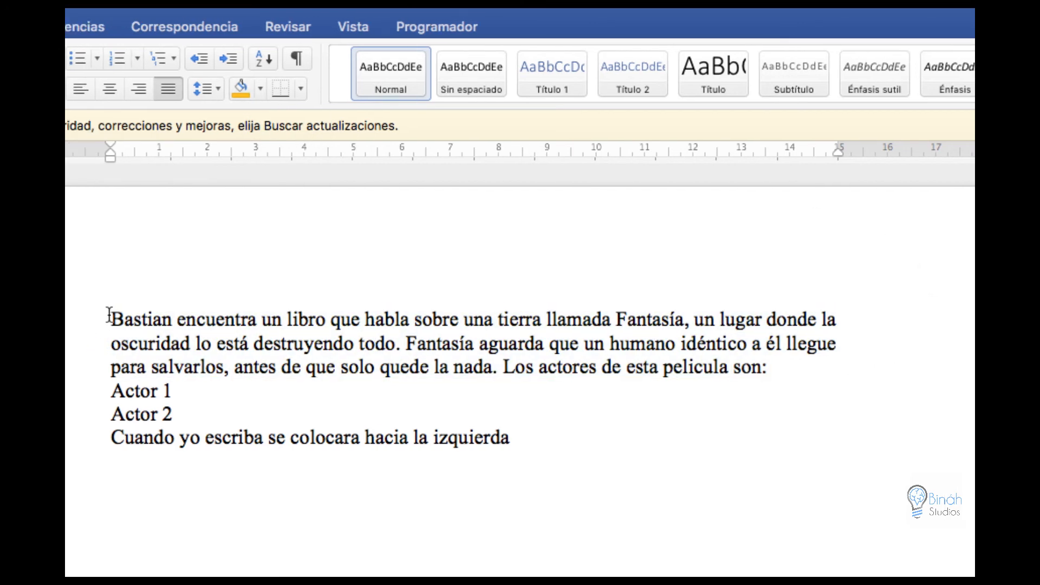
- Try gold shading on only the words "Bastian encuentra" in the story paragraph, and undo it
{"action": "left_click_drag", "start_coordinate": [109, 316], "coordinate": [258, 320]}
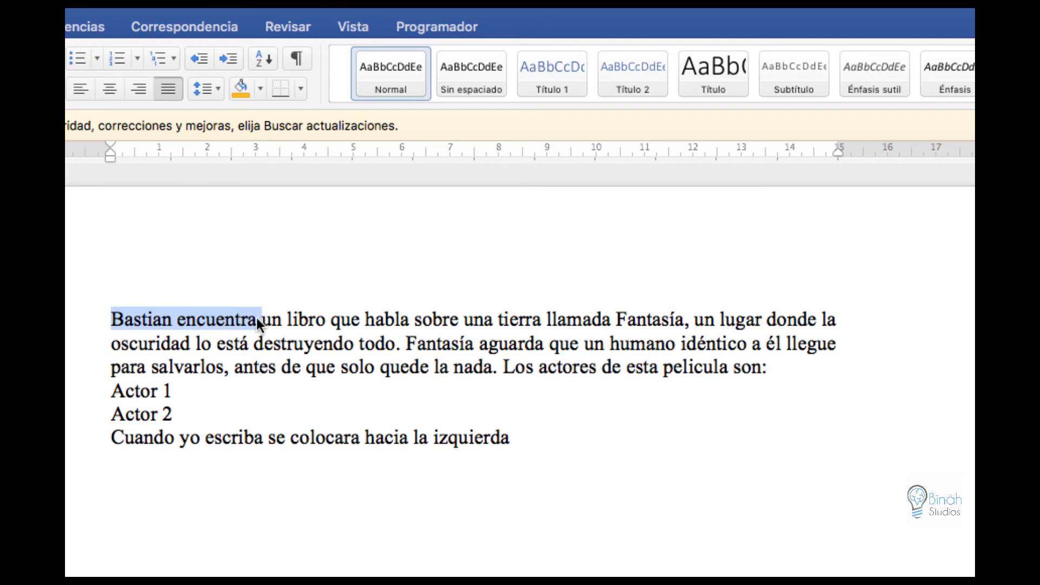
{"action": "left_click", "coordinate": [240, 90]}
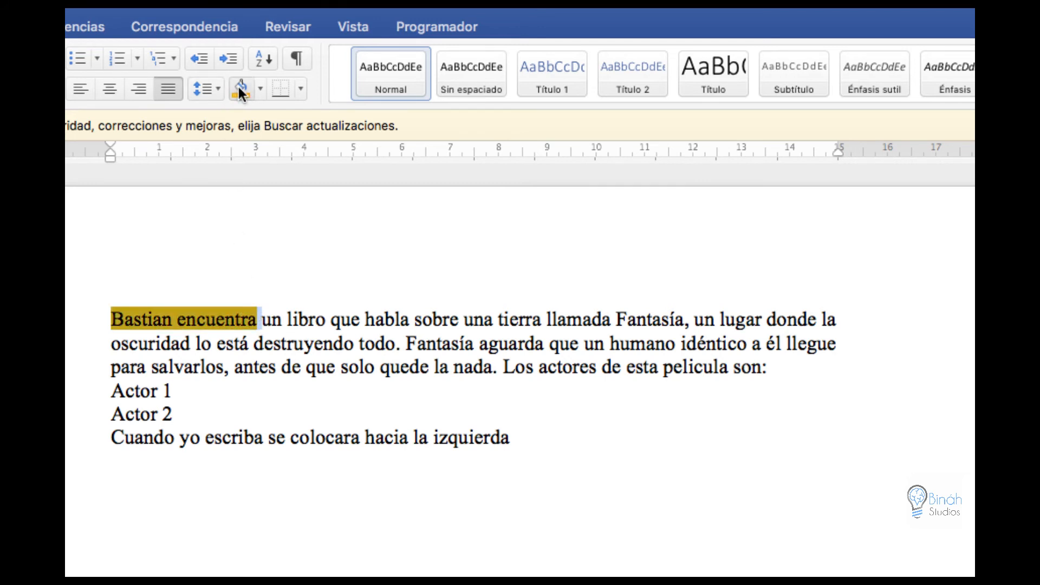
{"action": "left_click", "coordinate": [258, 331]}
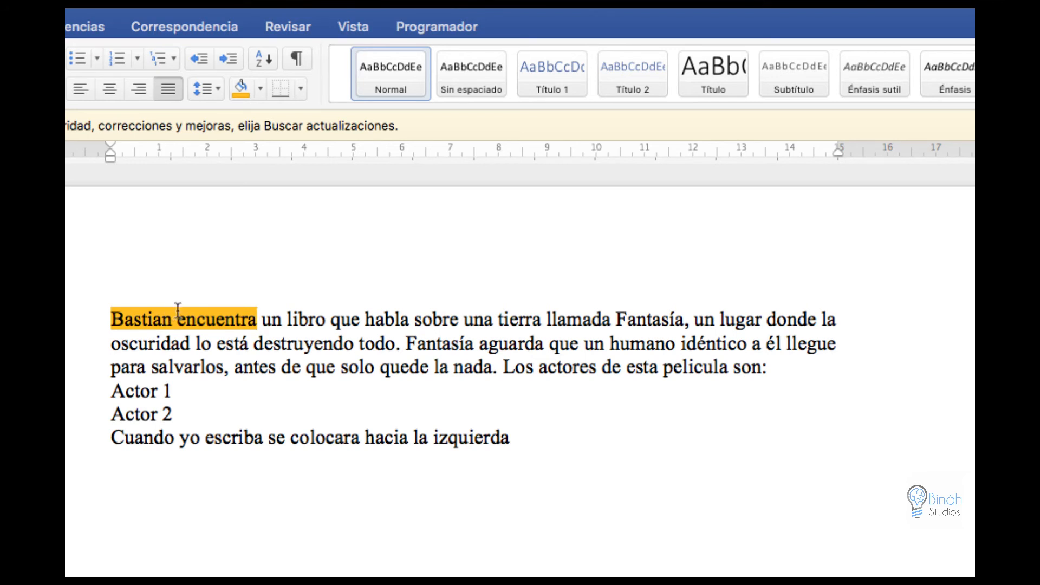
{"action": "left_click_drag", "start_coordinate": [261, 319], "coordinate": [114, 320]}
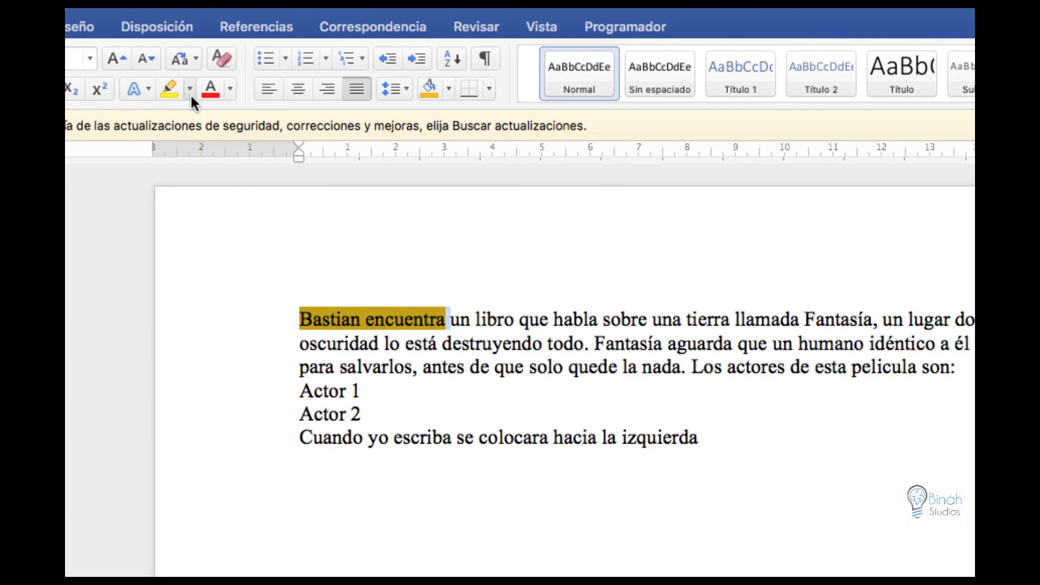
{"action": "key", "text": "super+z"}
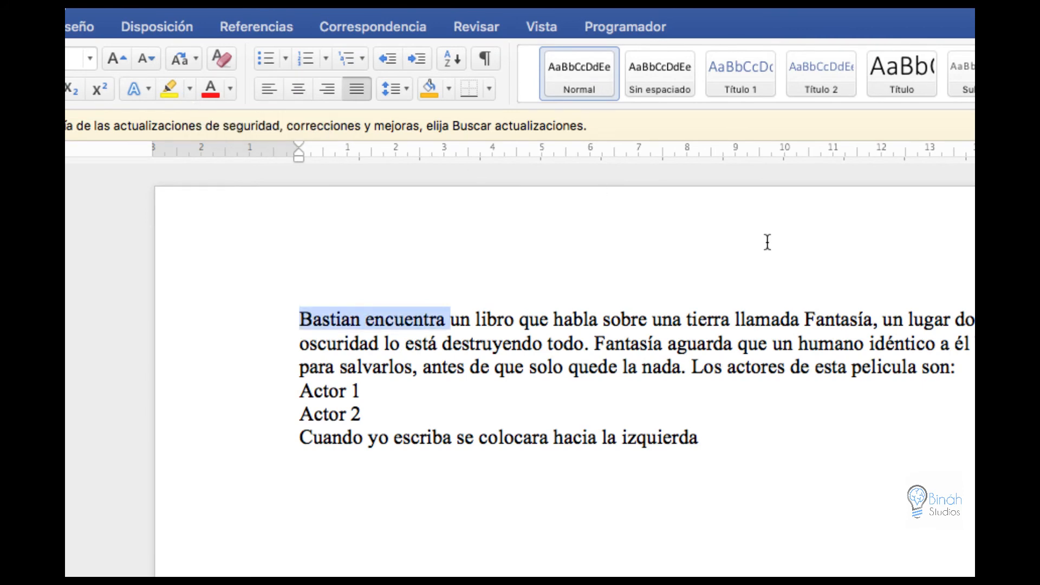
{"action": "left_click", "coordinate": [589, 320]}
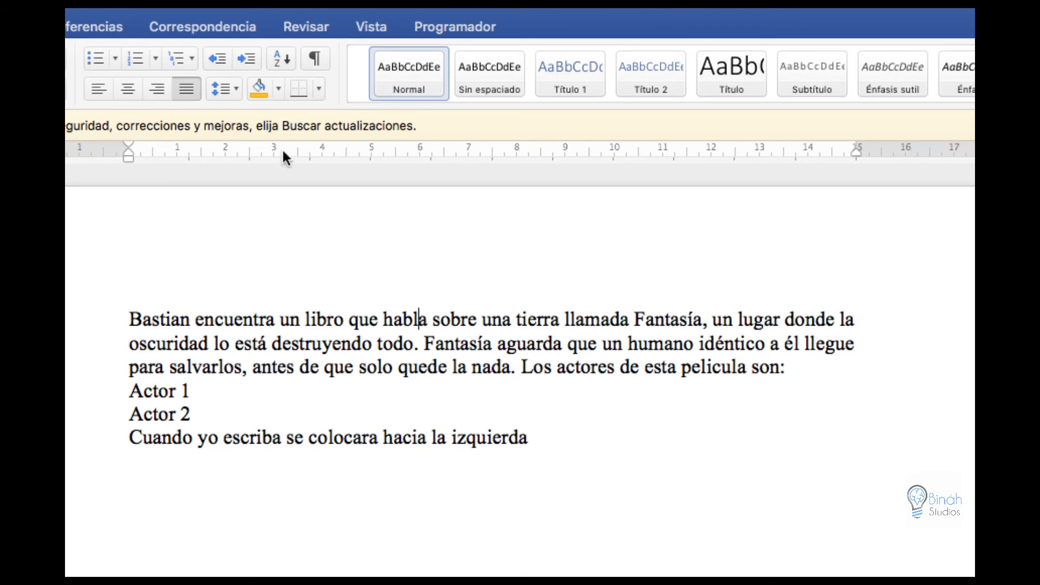
- Try a bottom border and a top border on the whole story paragraph, and remove both
{"action": "left_click_drag", "start_coordinate": [129, 320], "coordinate": [811, 365]}
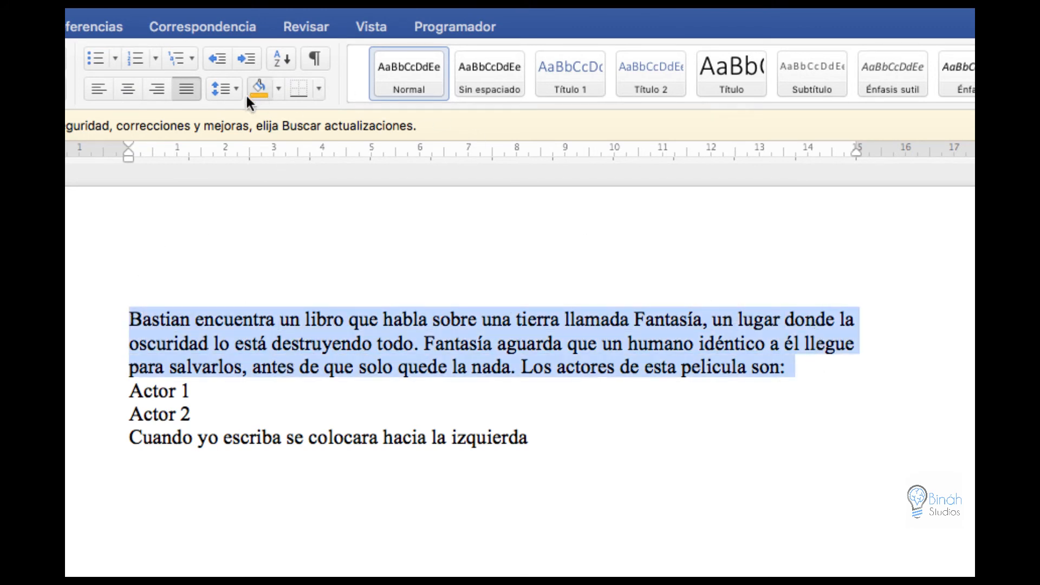
{"action": "left_click", "coordinate": [278, 91]}
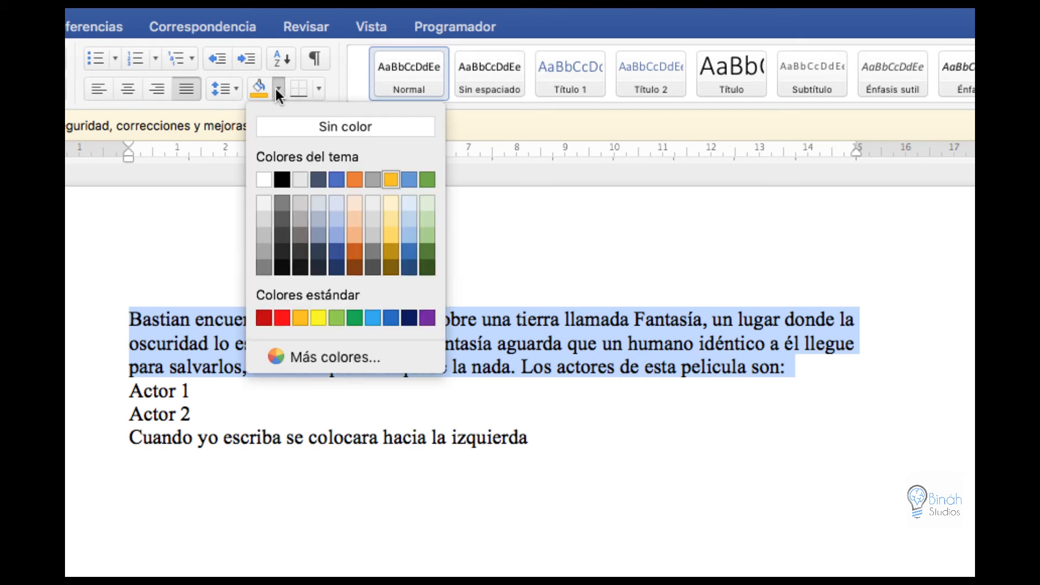
{"action": "left_click", "coordinate": [324, 86]}
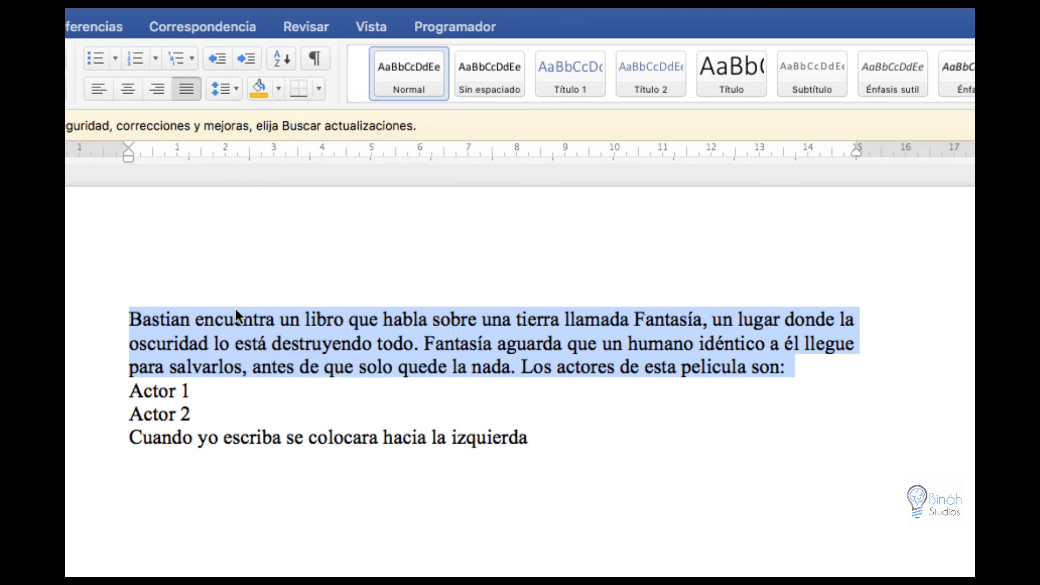
{"action": "left_click", "coordinate": [300, 90]}
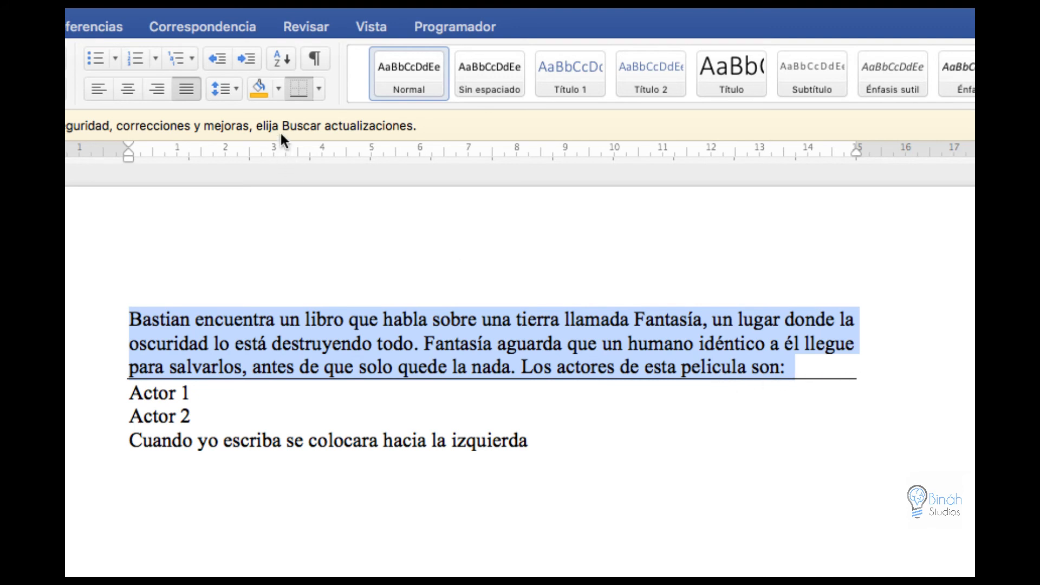
{"action": "left_click", "coordinate": [319, 88]}
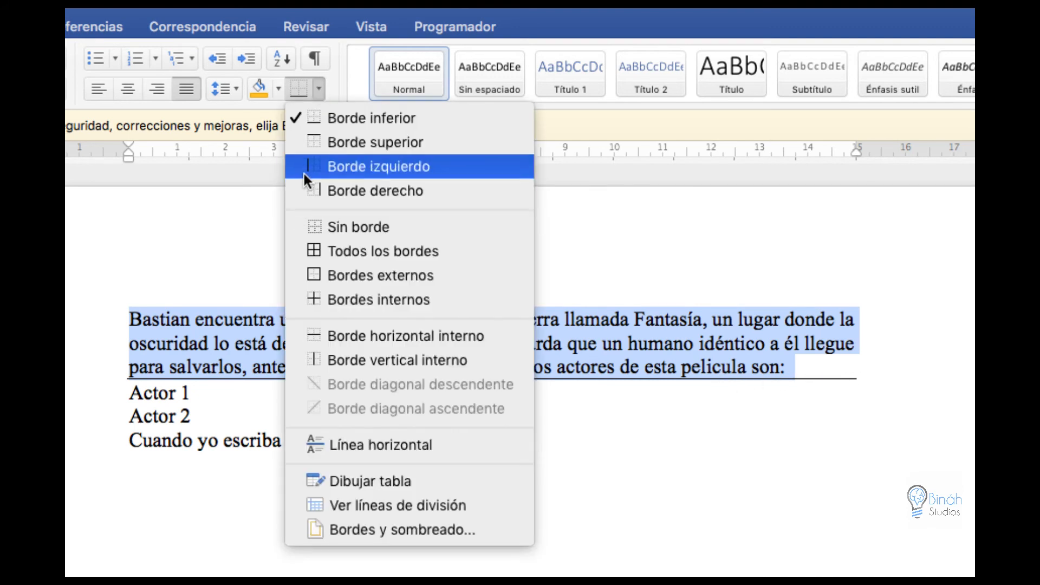
{"action": "left_click", "coordinate": [312, 142]}
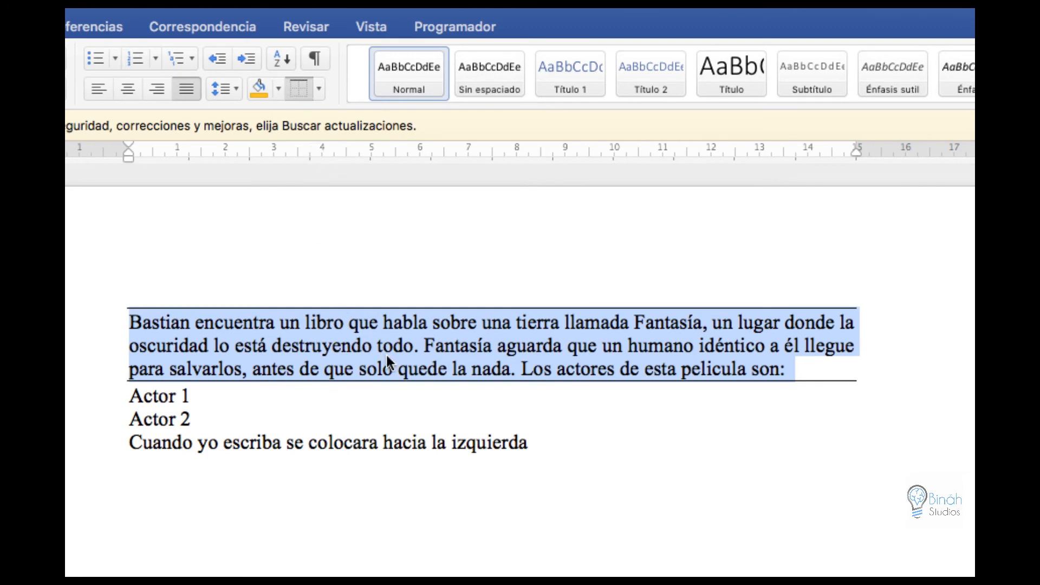
{"action": "left_click", "coordinate": [317, 88]}
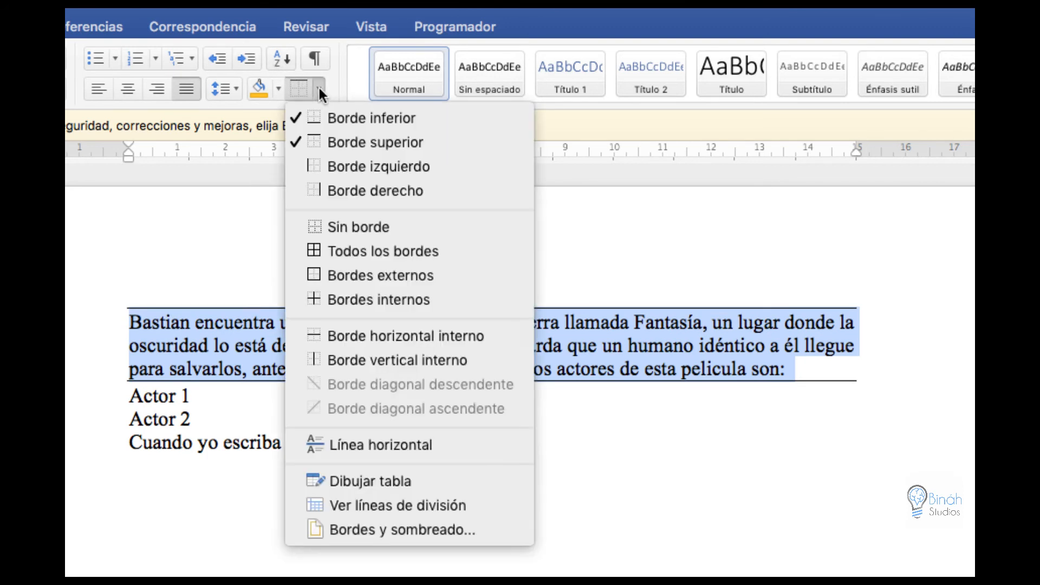
{"action": "left_click", "coordinate": [295, 121]}
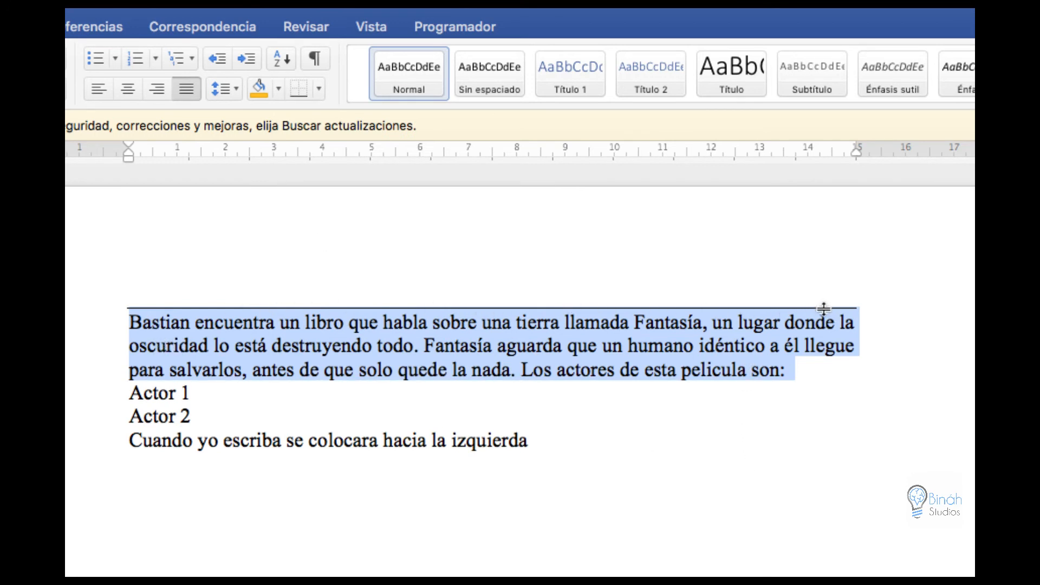
{"action": "left_click", "coordinate": [319, 88]}
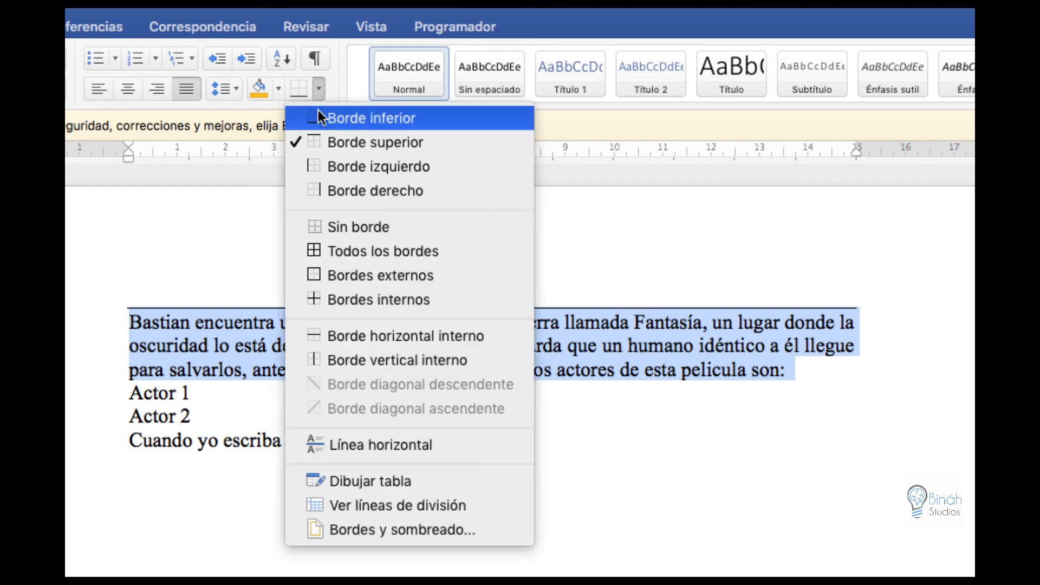
{"action": "left_click", "coordinate": [340, 141]}
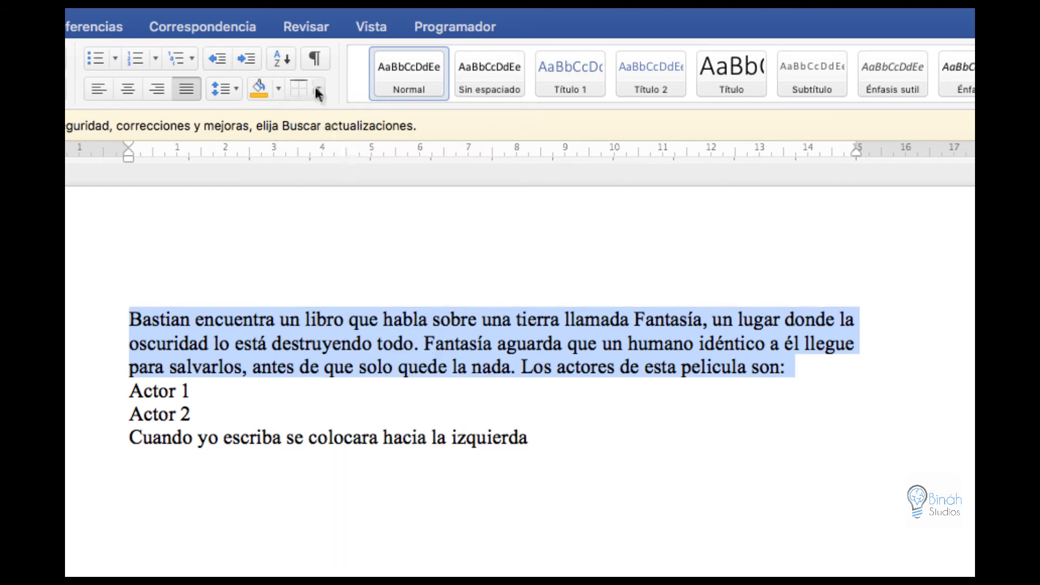
- Try a left border on the story paragraph, and remove it
{"action": "left_click", "coordinate": [319, 88]}
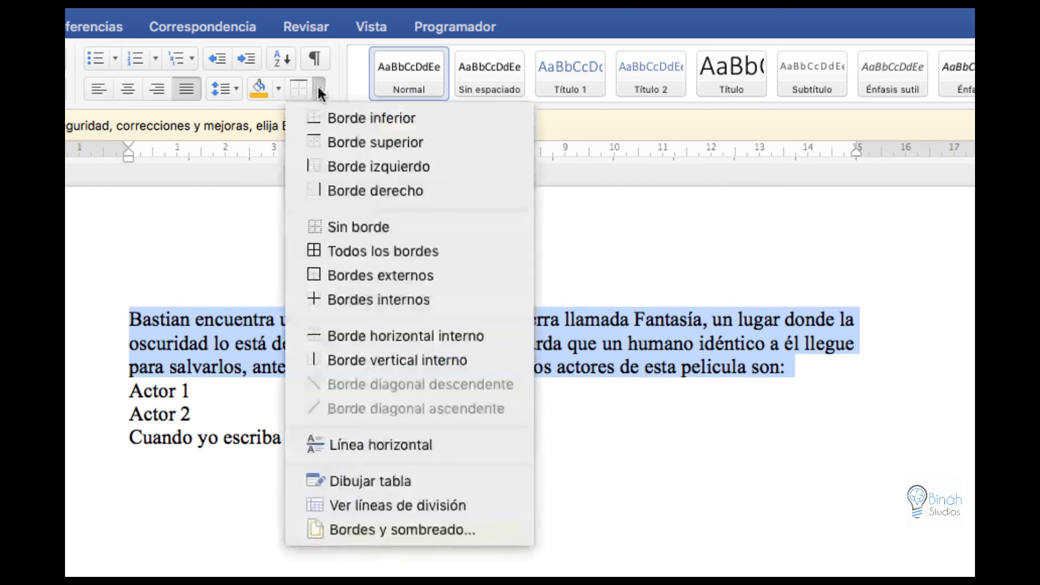
{"action": "left_click", "coordinate": [311, 168]}
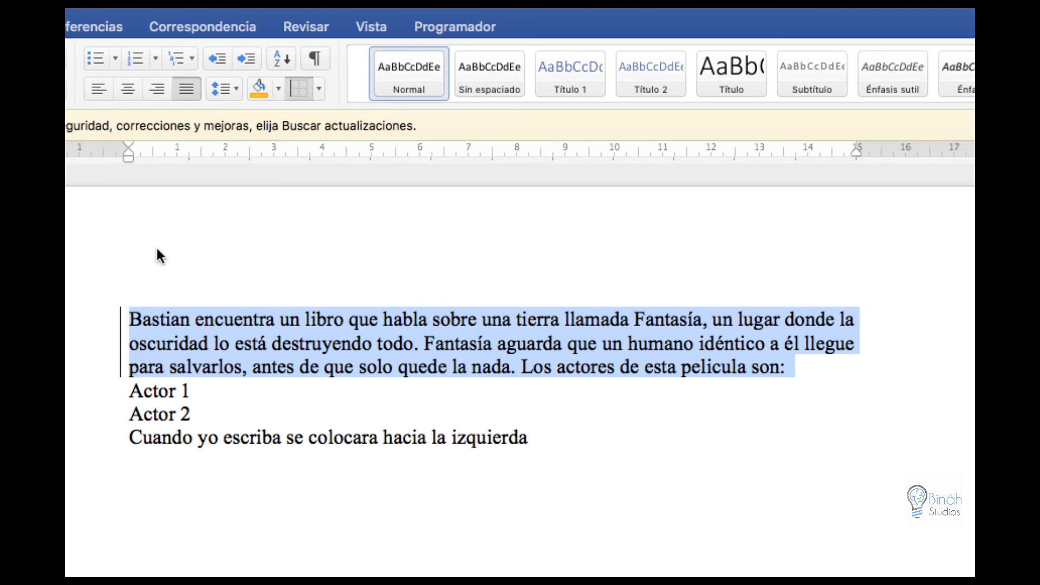
{"action": "left_click", "coordinate": [319, 90]}
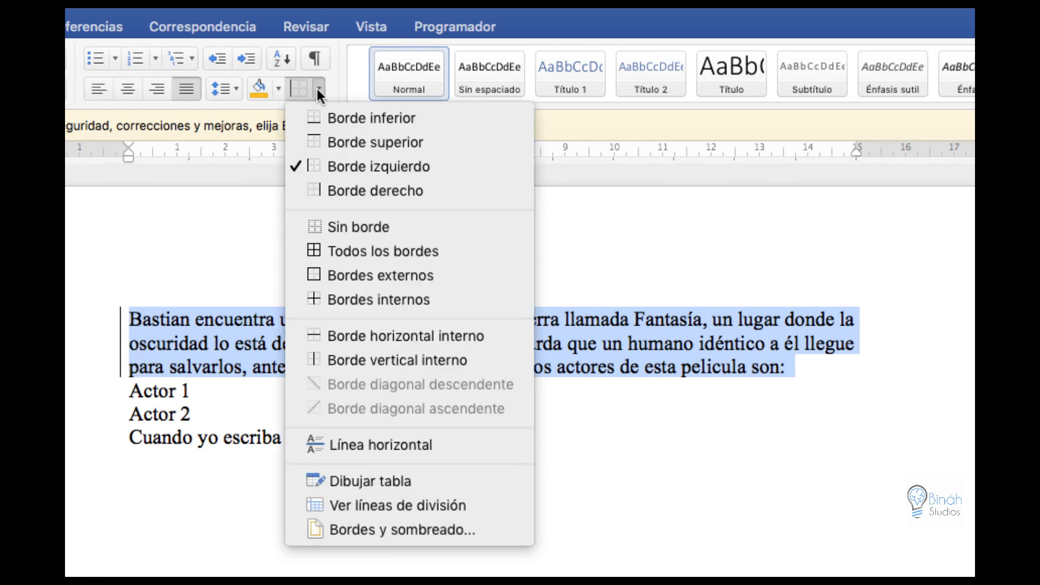
{"action": "left_click", "coordinate": [300, 164]}
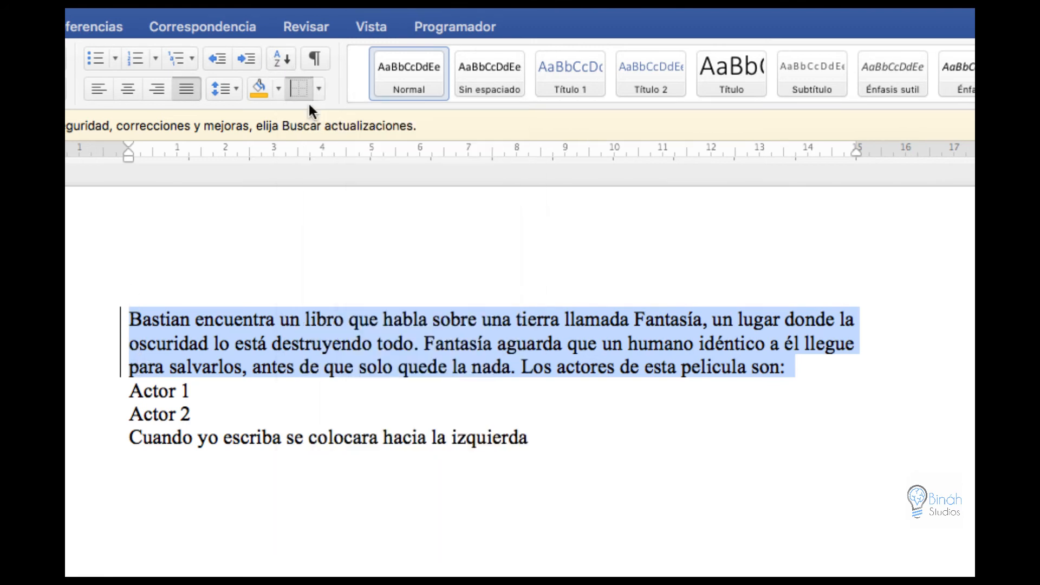
- Try outside borders around the story paragraph, and remove them
{"action": "left_click", "coordinate": [319, 88]}
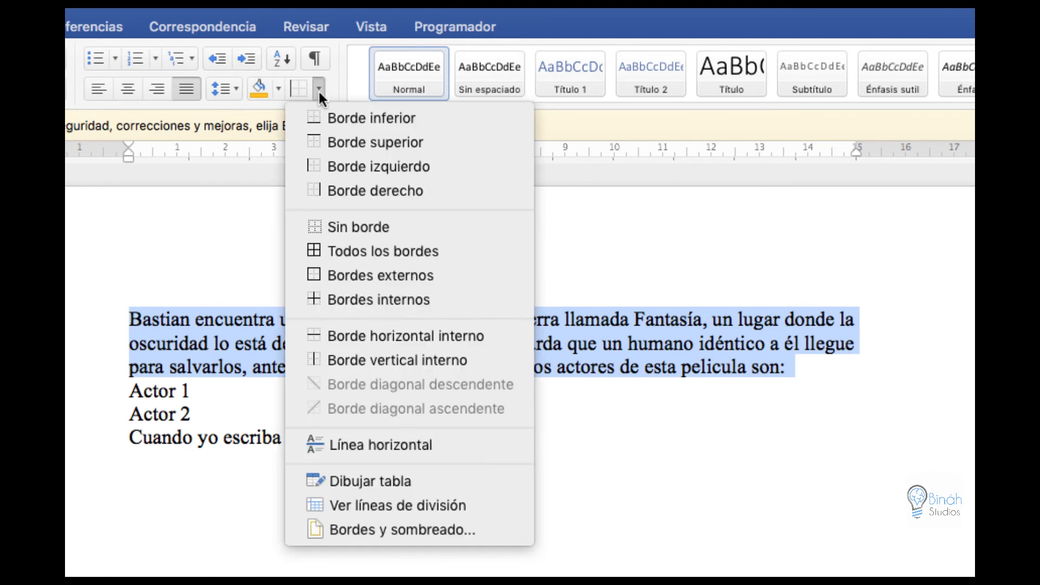
{"action": "left_click", "coordinate": [351, 274]}
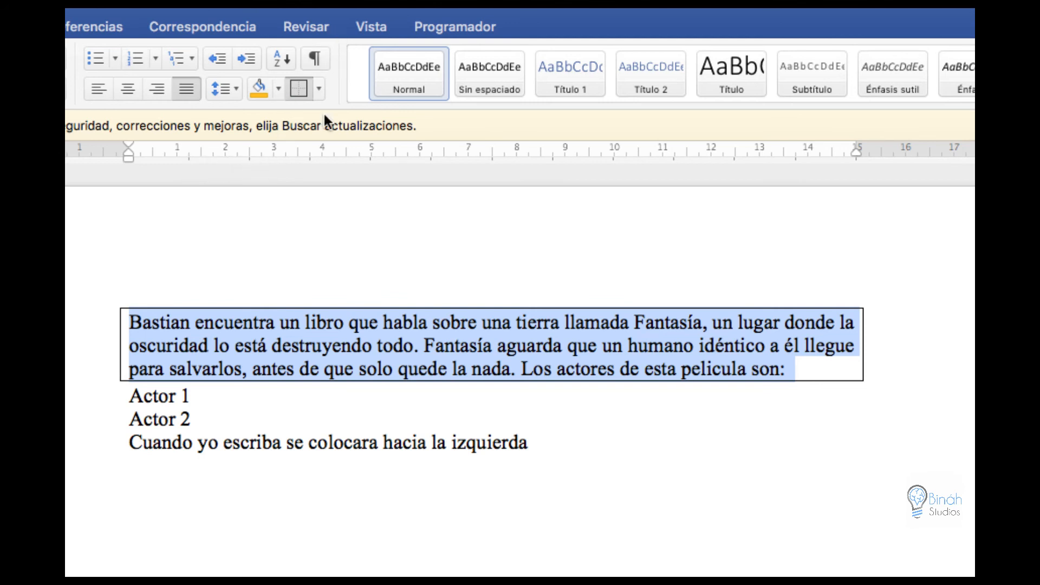
{"action": "left_click", "coordinate": [320, 87]}
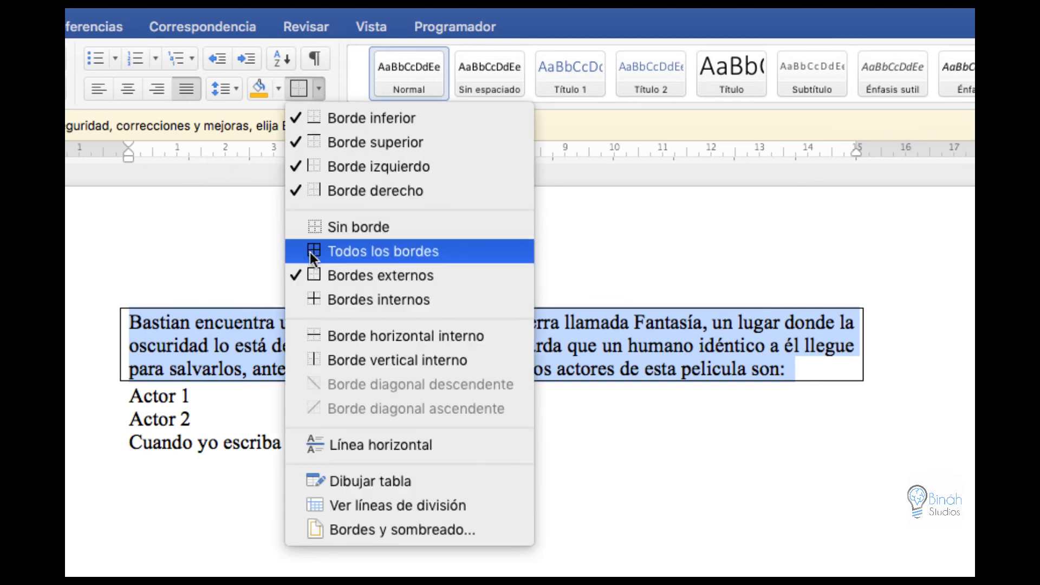
{"action": "left_click", "coordinate": [311, 273]}
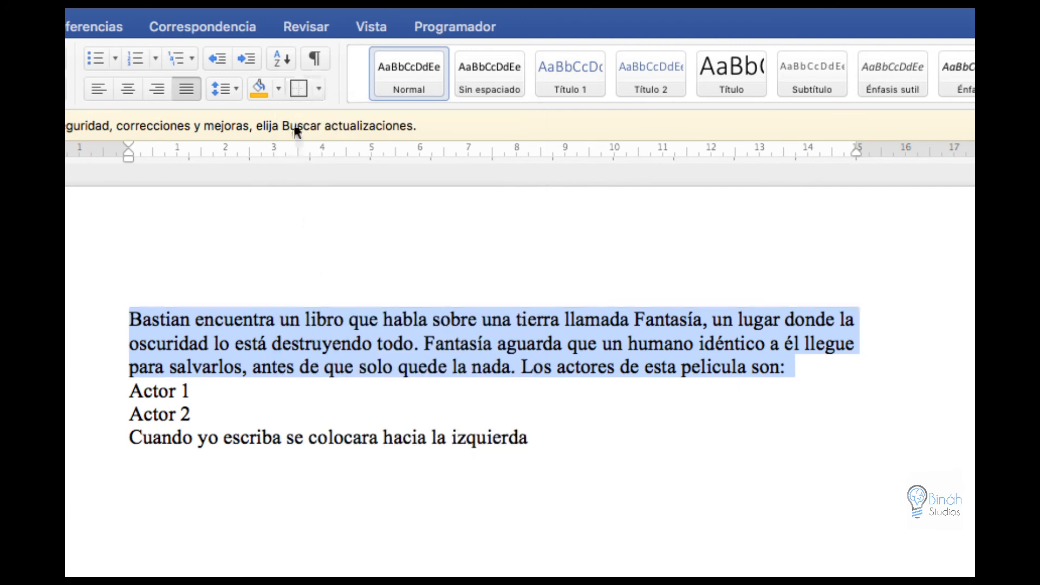
- Try inside borders on the story paragraph, and apply all borders to it
{"action": "left_click", "coordinate": [319, 87]}
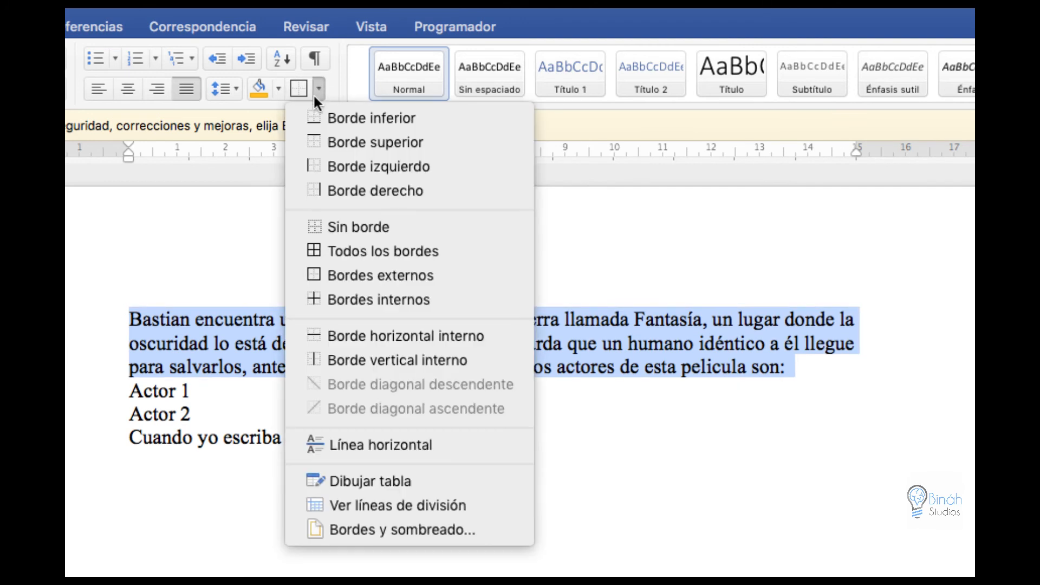
{"action": "left_click", "coordinate": [317, 298]}
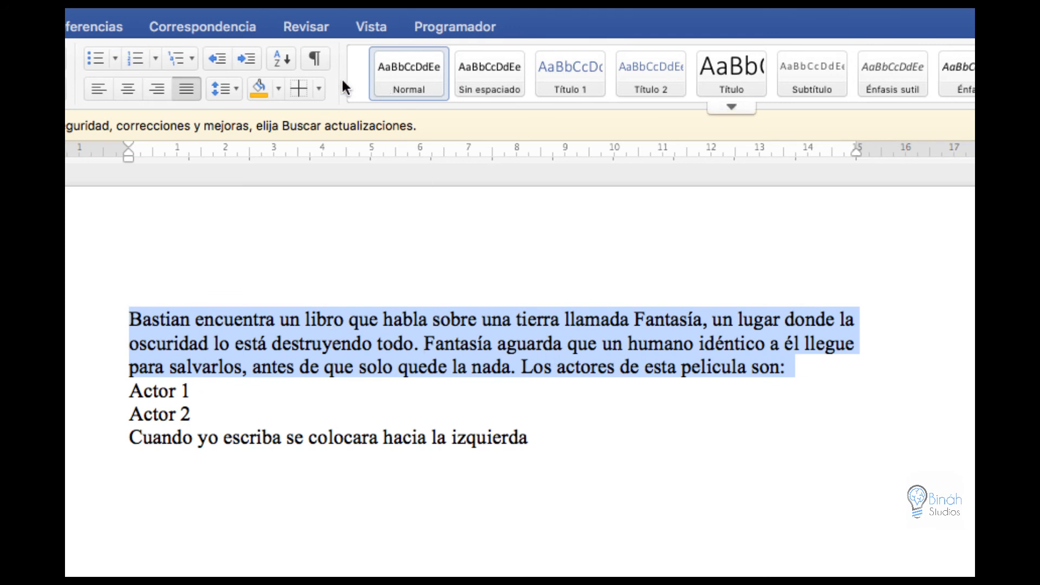
{"action": "left_click", "coordinate": [314, 85]}
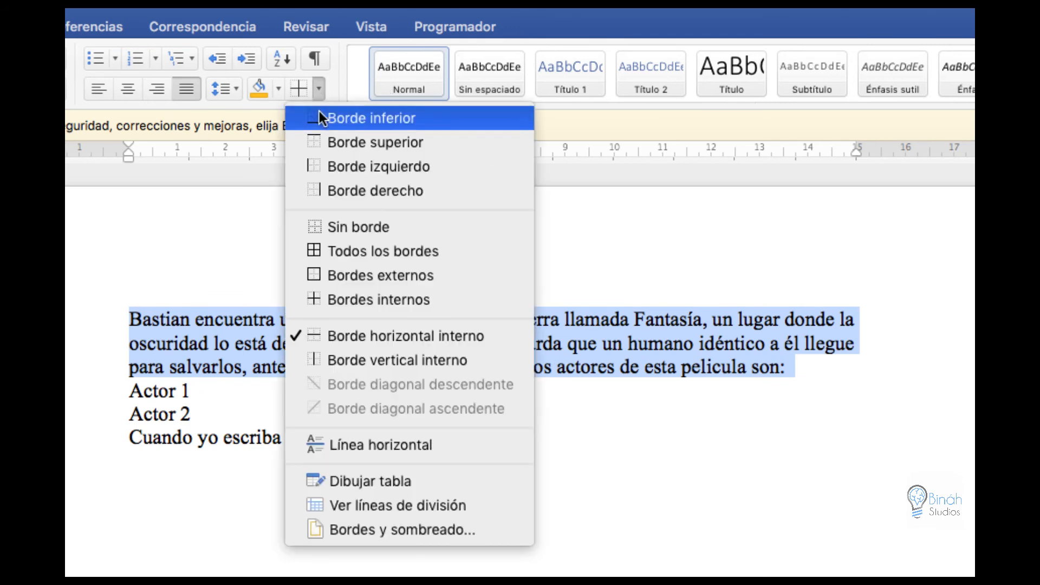
{"action": "left_click", "coordinate": [321, 253]}
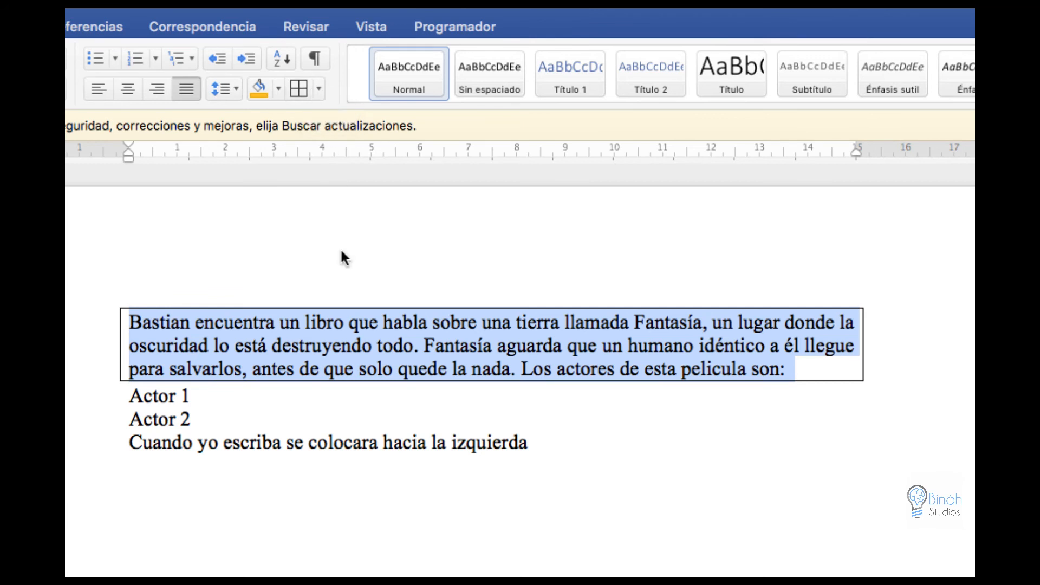
- Toggle the inner horizontal border on the story paragraph, and remove all borders from it
{"action": "left_click", "coordinate": [318, 88]}
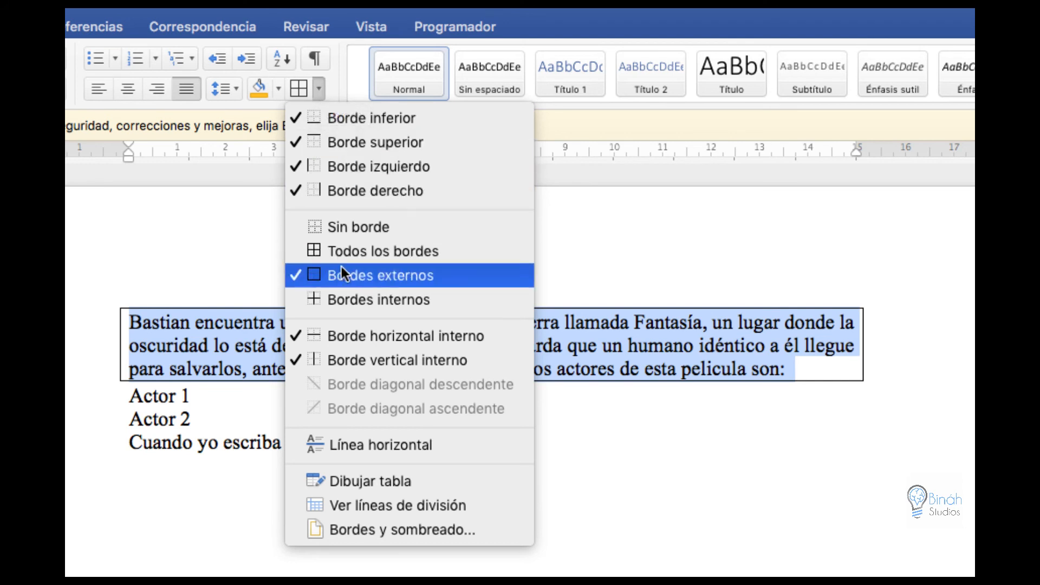
{"action": "left_click", "coordinate": [333, 325]}
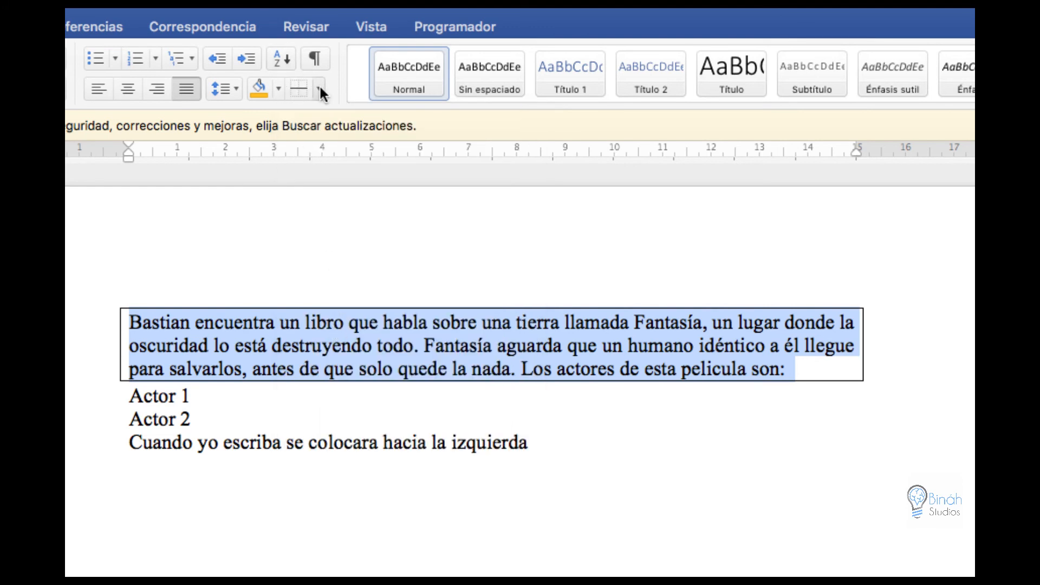
{"action": "left_click", "coordinate": [318, 88]}
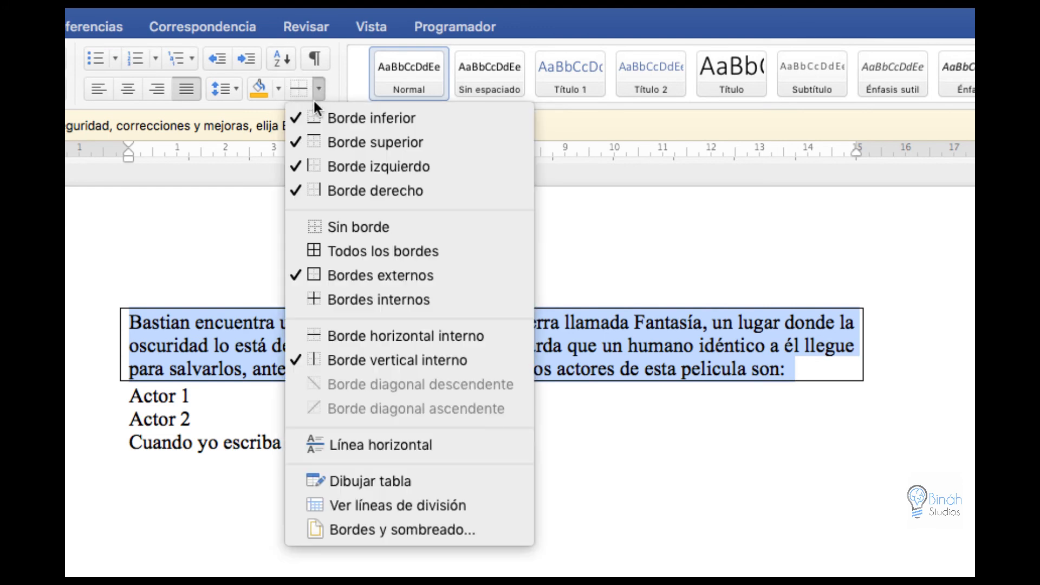
{"action": "left_click", "coordinate": [358, 225]}
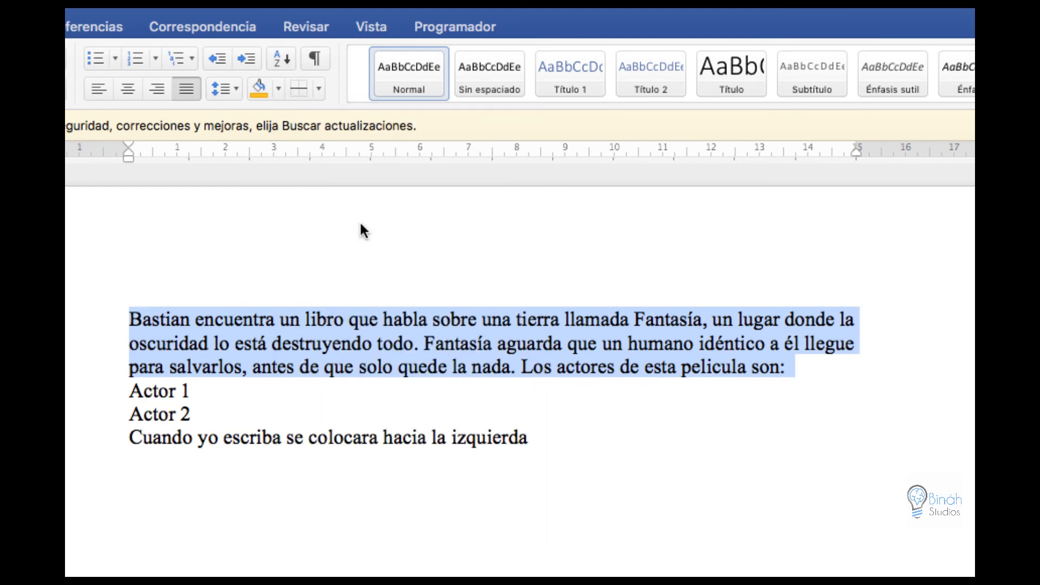
- Try inserting a horizontal line with the whole story paragraph selected, and undo it
{"action": "left_click", "coordinate": [318, 89]}
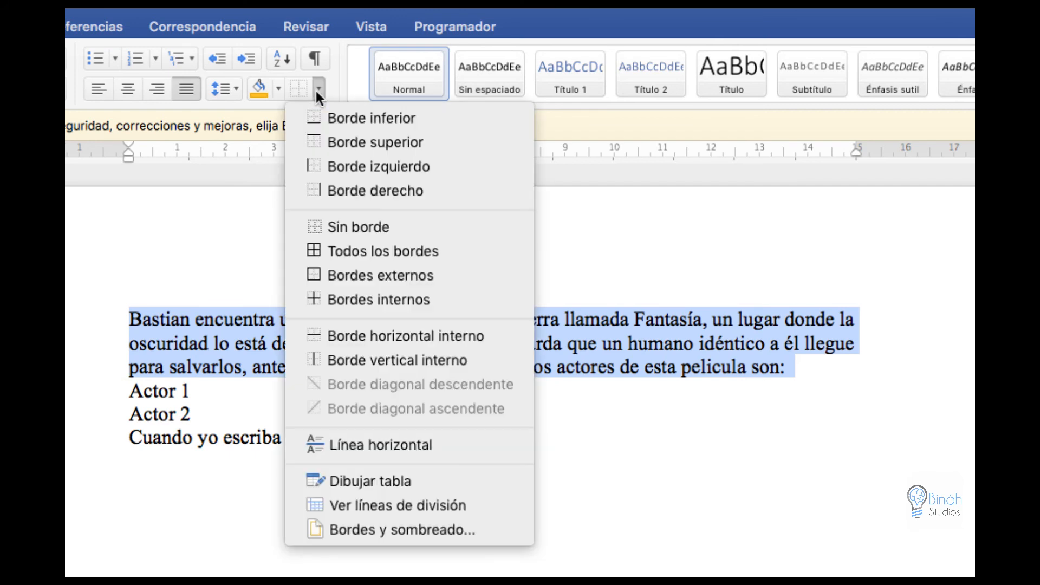
{"action": "left_click", "coordinate": [365, 444]}
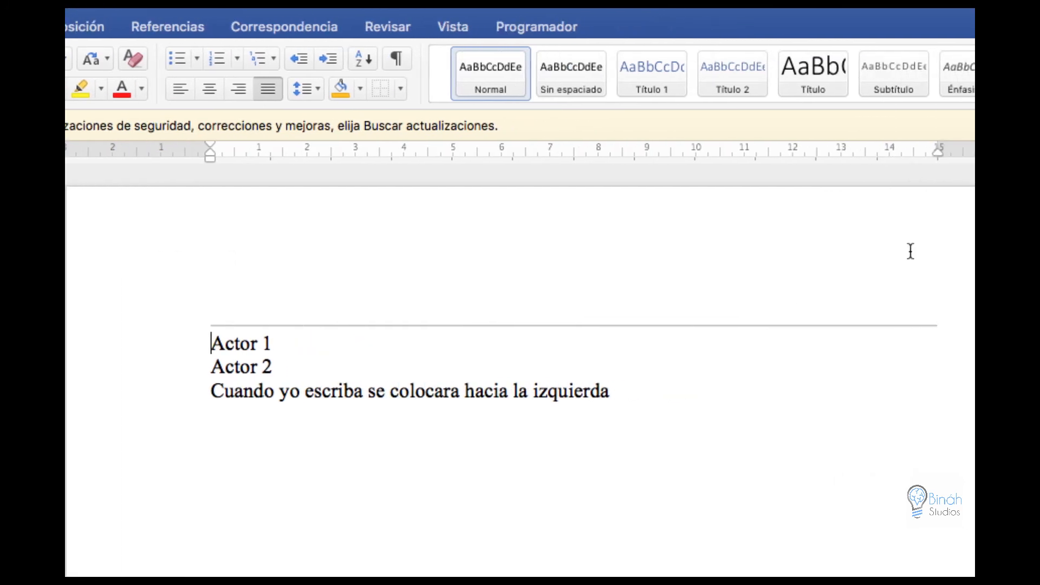
{"action": "scroll", "coordinate": [604, 384], "scroll_direction": "down", "scroll_amount": 1}
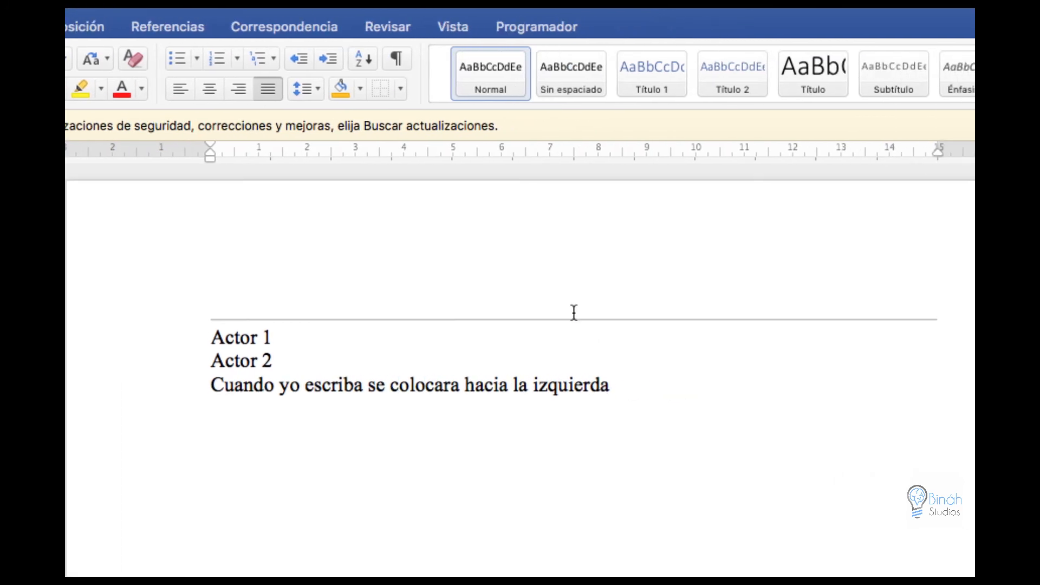
{"action": "key", "text": "super+z"}
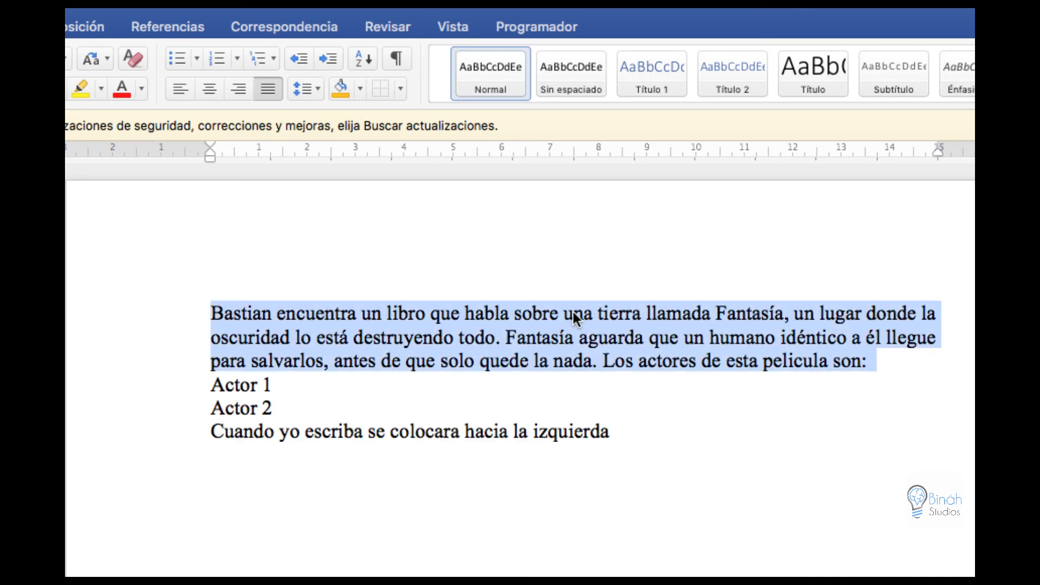
- Try inserting a horizontal line inside the story paragraph after "Fantasía aguarda", and delete it
{"action": "left_click", "coordinate": [639, 339]}
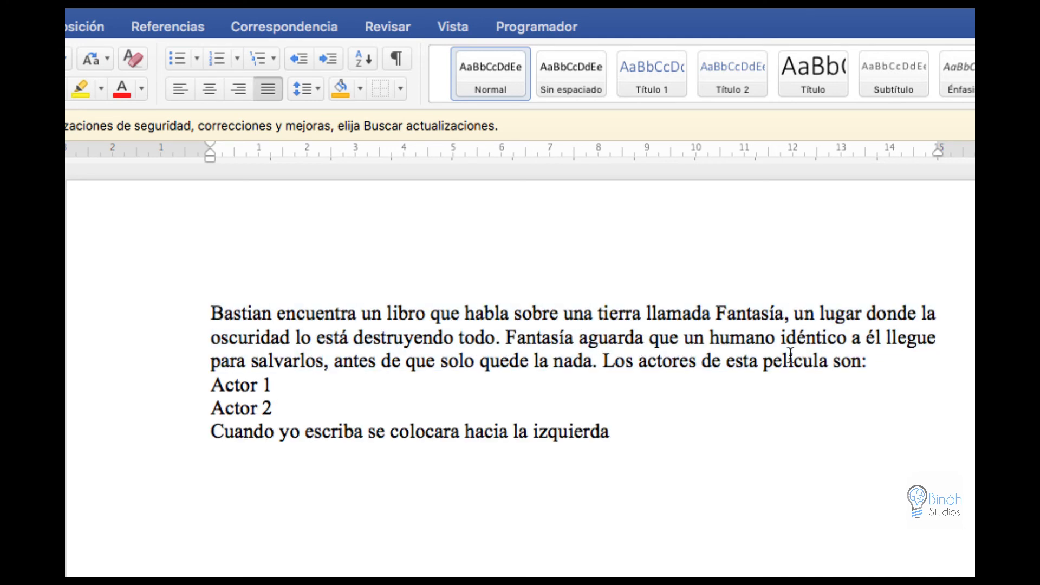
{"action": "left_click", "coordinate": [399, 87]}
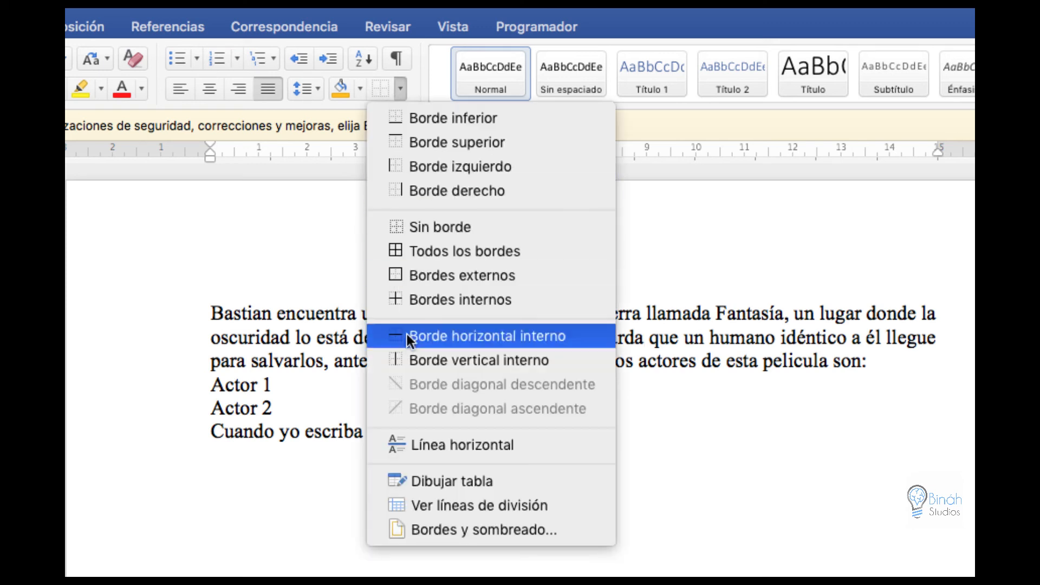
{"action": "left_click", "coordinate": [442, 445]}
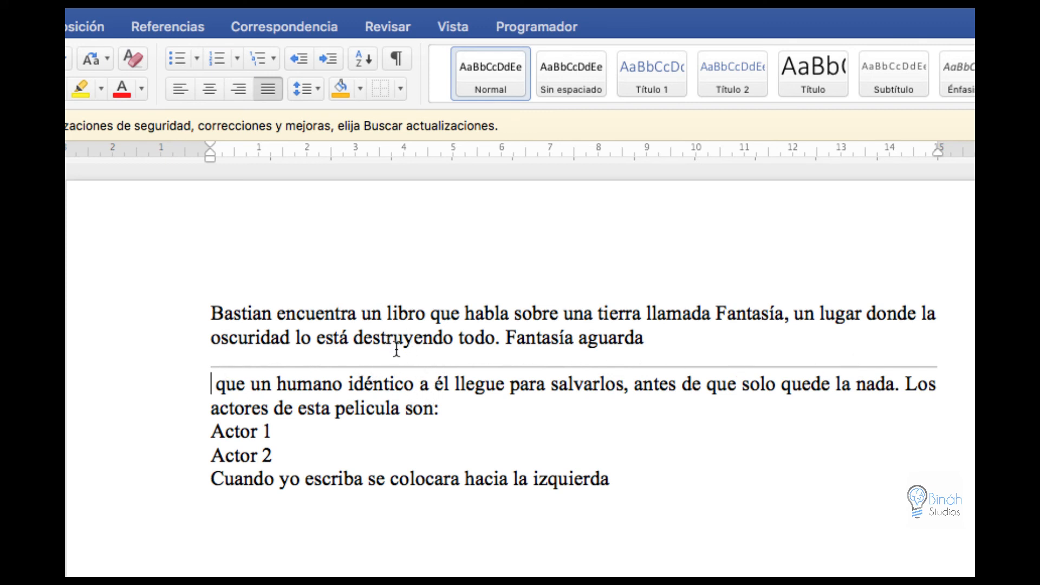
{"action": "key", "text": "BackSpace"}
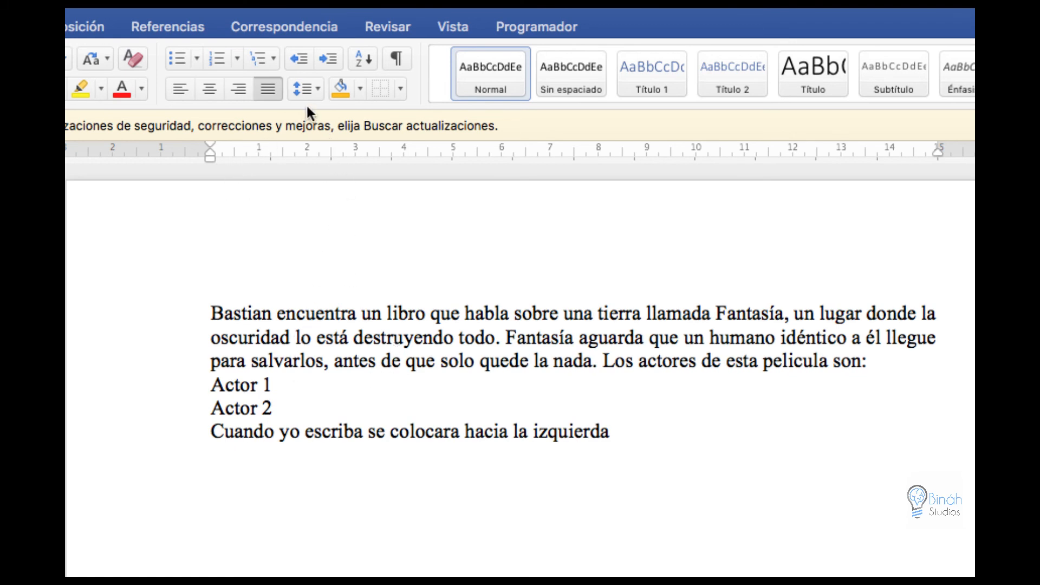
- Try increasing the whole story paragraph's indent by one level, and return it to the margin
{"action": "left_click", "coordinate": [224, 317]}
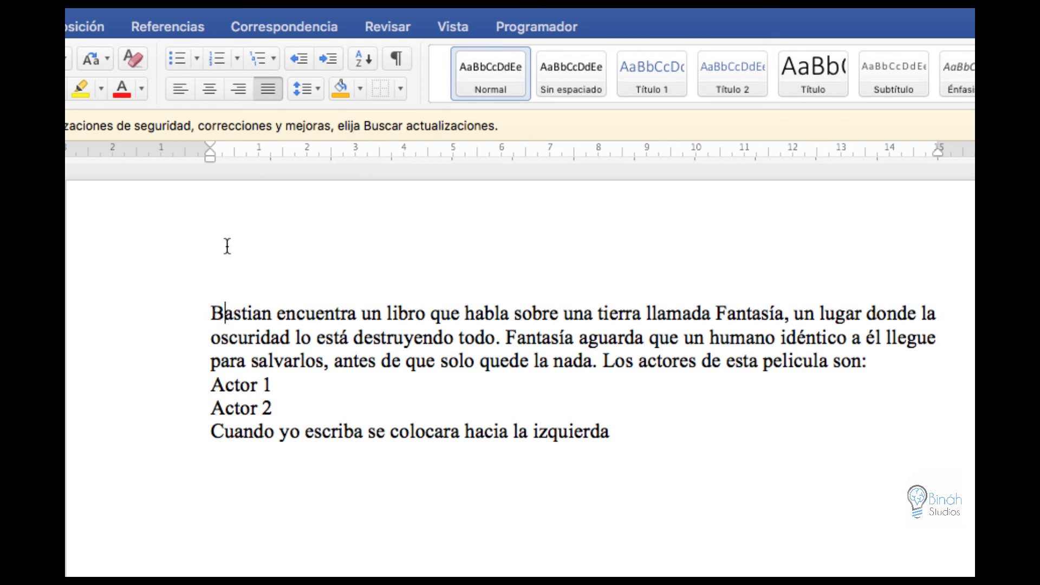
{"action": "left_click", "coordinate": [327, 59]}
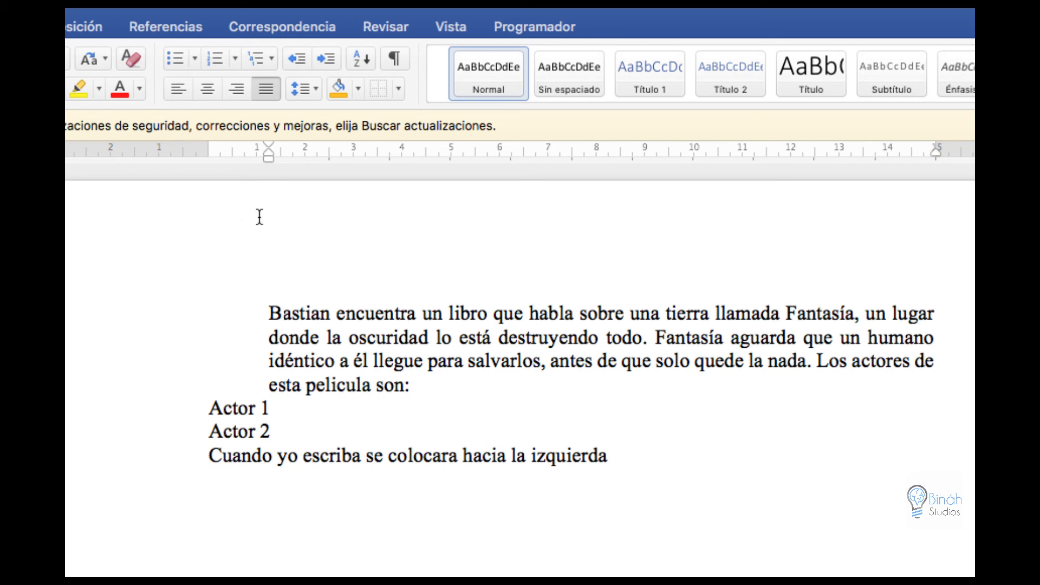
{"action": "key", "text": "super+shift+m"}
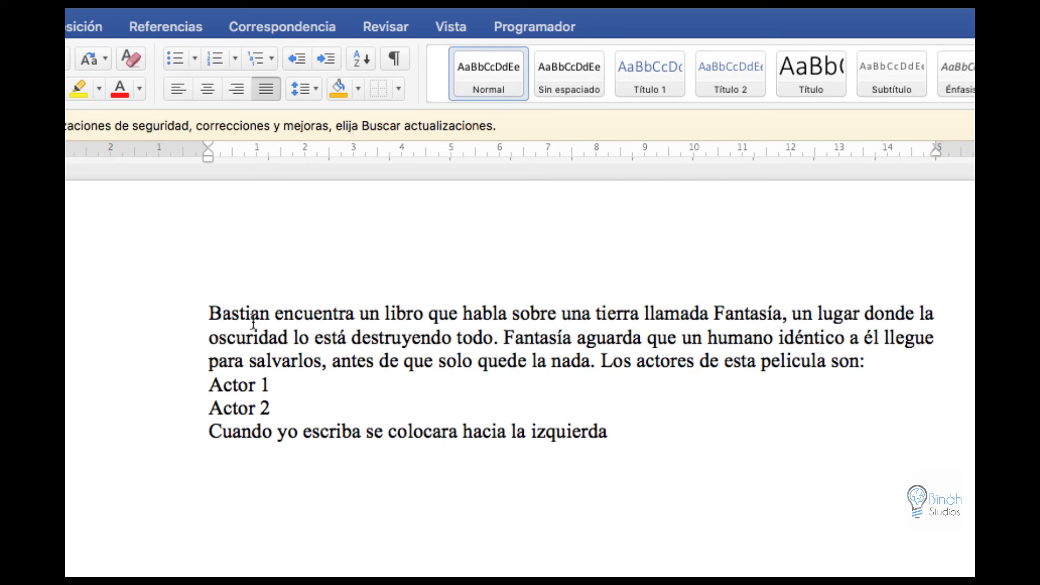
- Try indenting the story paragraph's first line to 1 cm and by one tab, removing the indent each time
{"action": "left_click", "coordinate": [208, 311]}
{"action": "left_click_drag", "start_coordinate": [208, 143], "coordinate": [253, 156]}
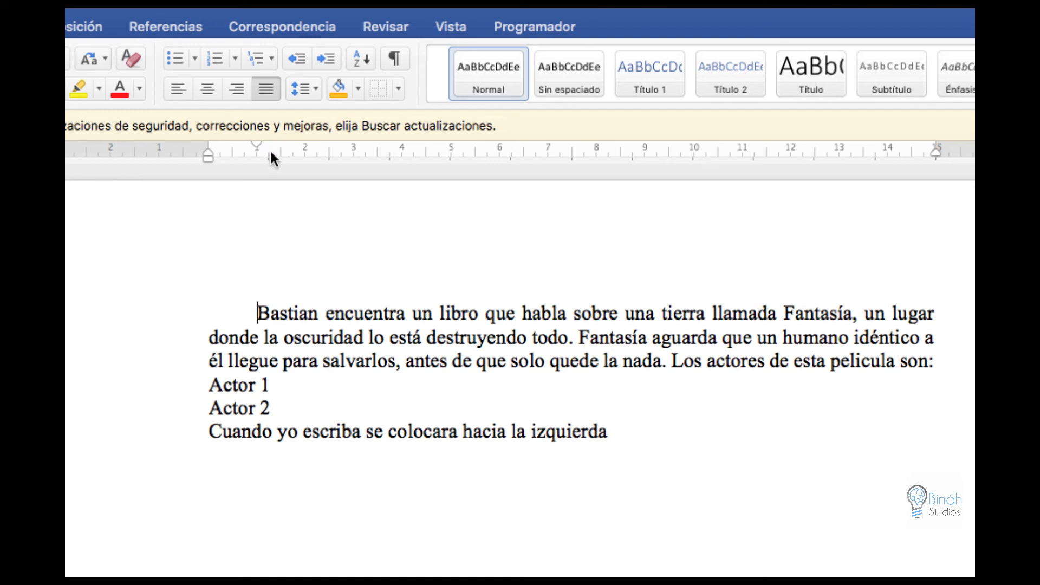
{"action": "key", "text": "BackSpace"}
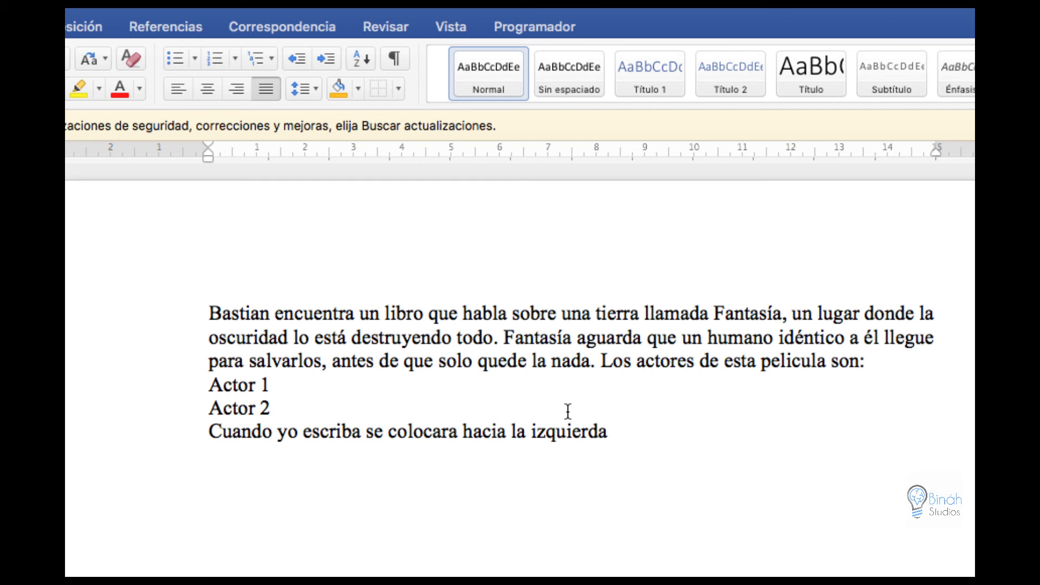
{"action": "key", "text": "Tab"}
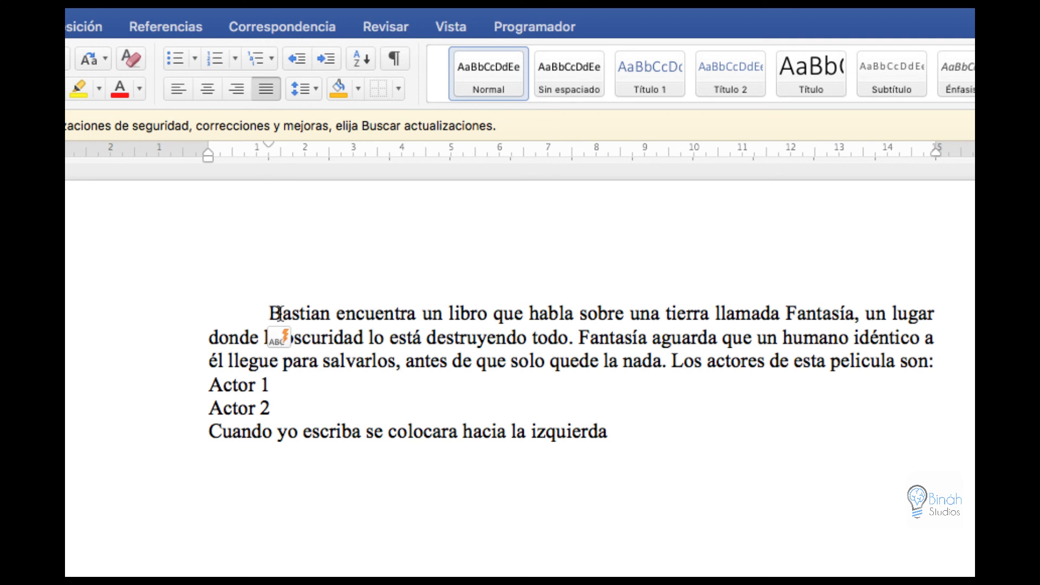
{"action": "key", "text": "BackSpace"}
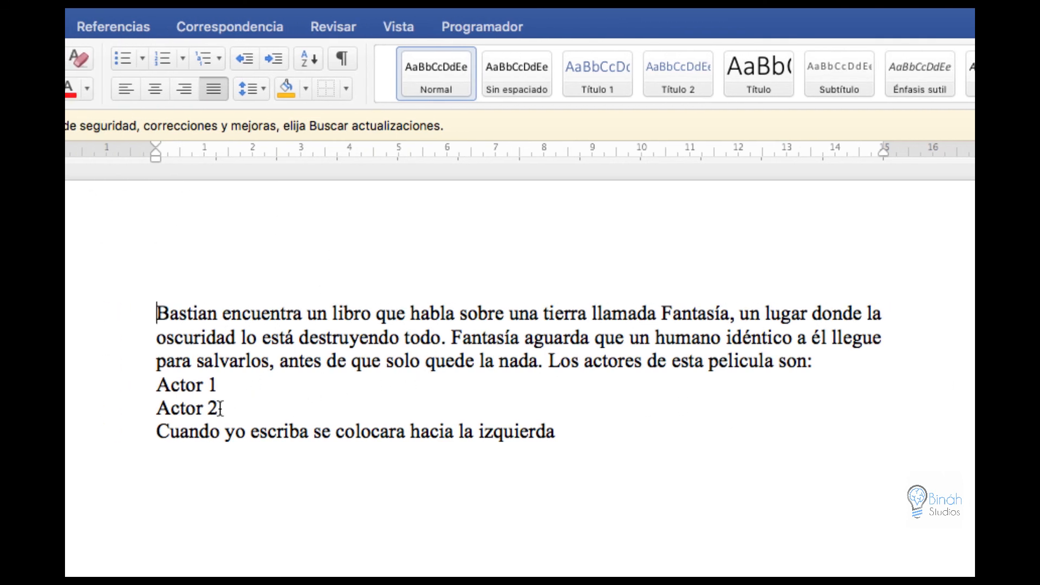
- Sort the Actor 1 and Actor 2 lines by paragraphs as text in ascending order
{"action": "left_click_drag", "start_coordinate": [220, 407], "coordinate": [156, 388]}
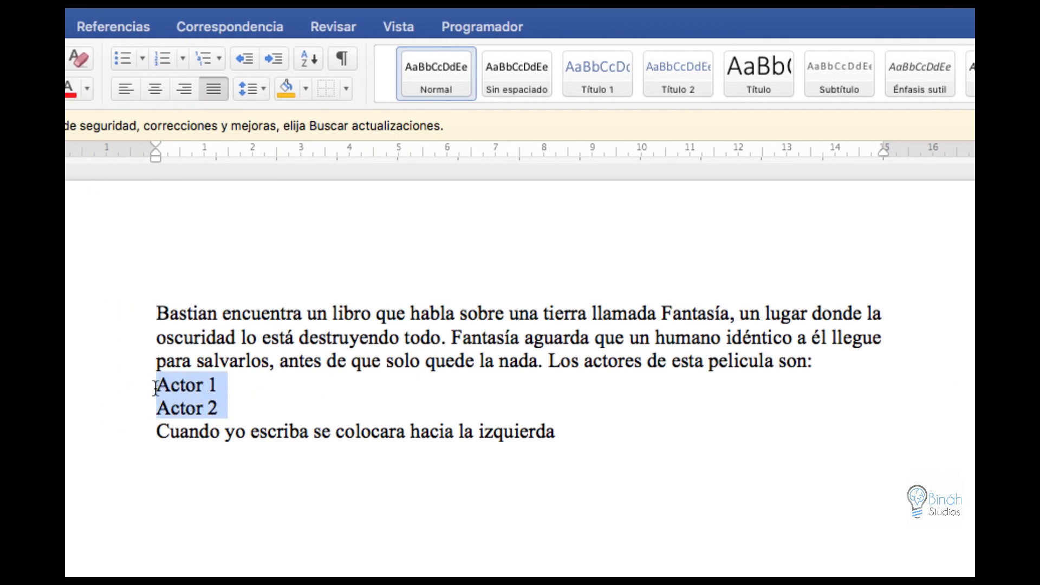
{"action": "left_click", "coordinate": [311, 59]}
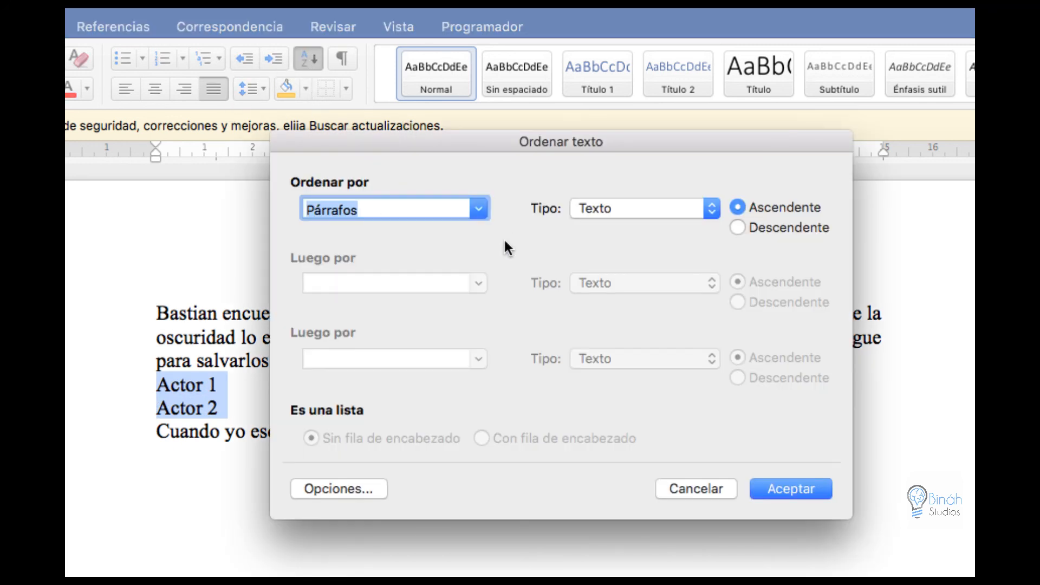
{"action": "left_click", "coordinate": [482, 213]}
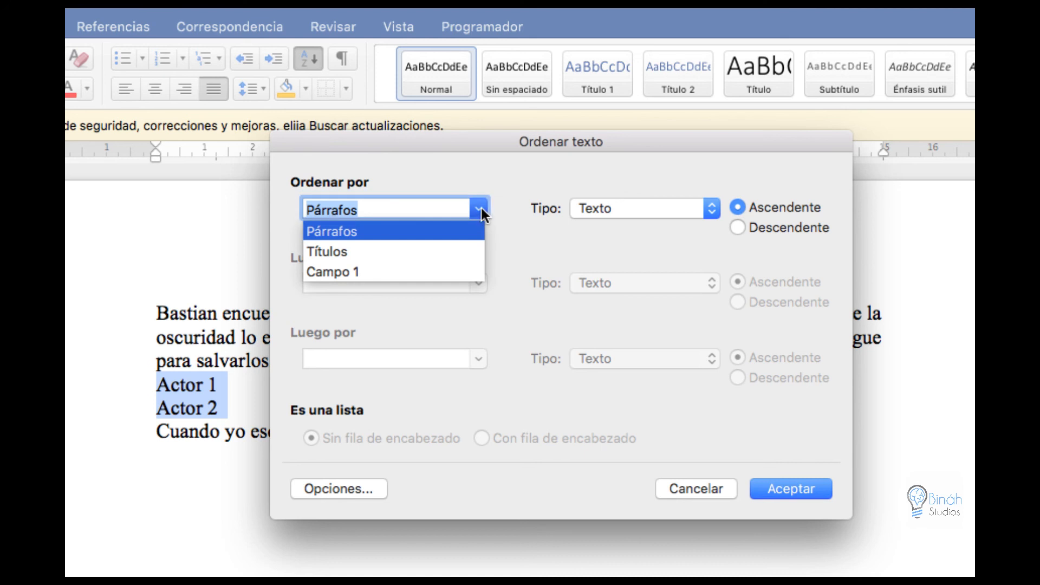
{"action": "left_click", "coordinate": [604, 161]}
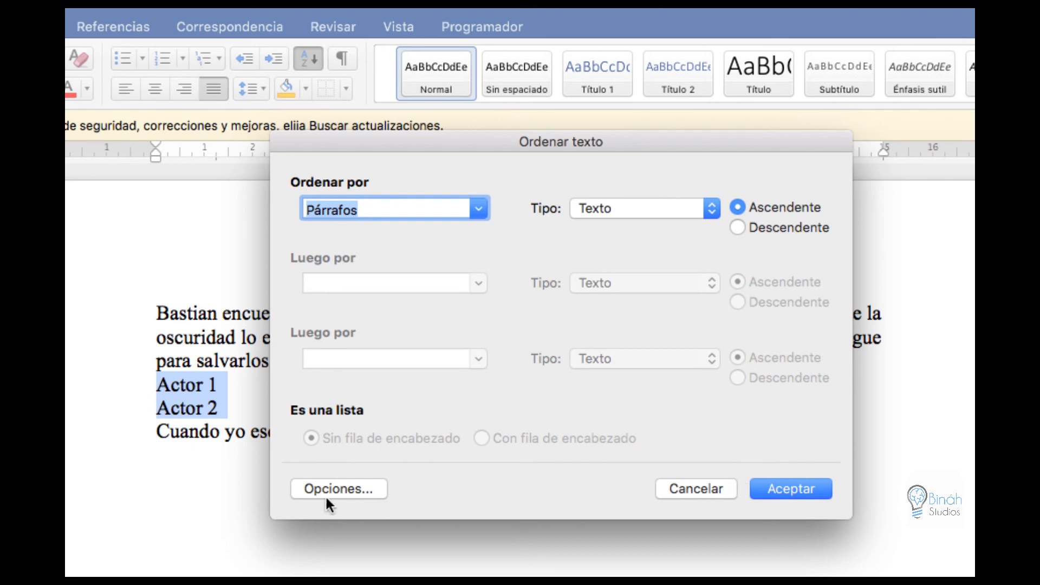
{"action": "left_click", "coordinate": [715, 206]}
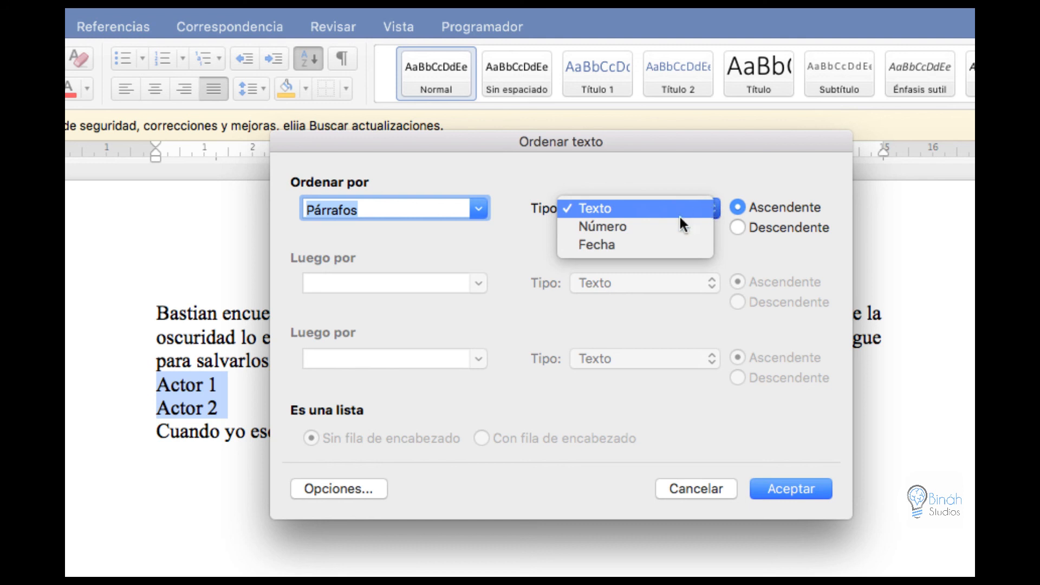
{"action": "left_click", "coordinate": [641, 208]}
{"action": "left_click", "coordinate": [790, 486]}
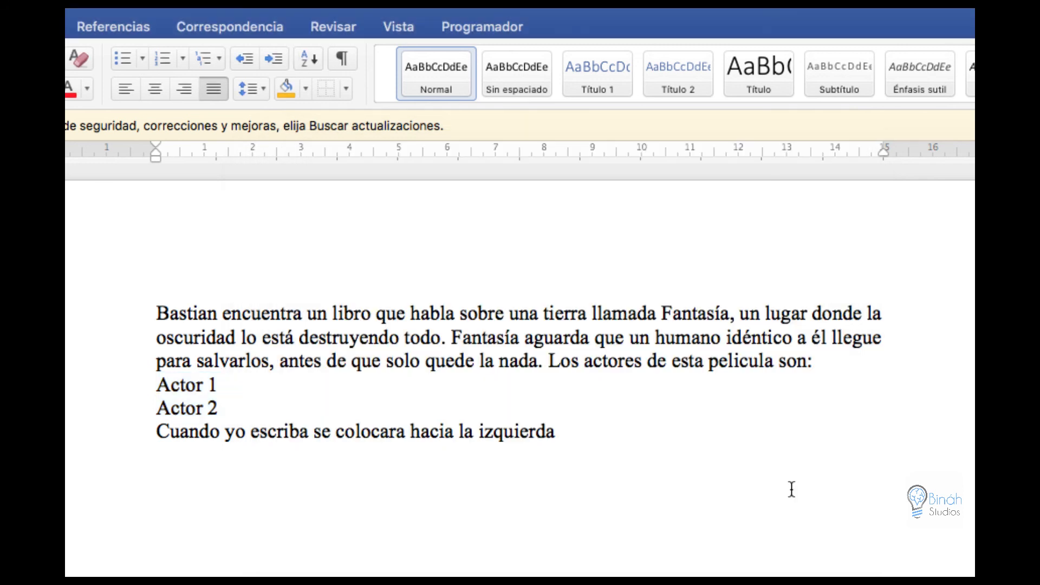
- Try sorting the story paragraph by paragraphs as text in descending order
{"action": "left_click_drag", "start_coordinate": [812, 358], "coordinate": [155, 314]}
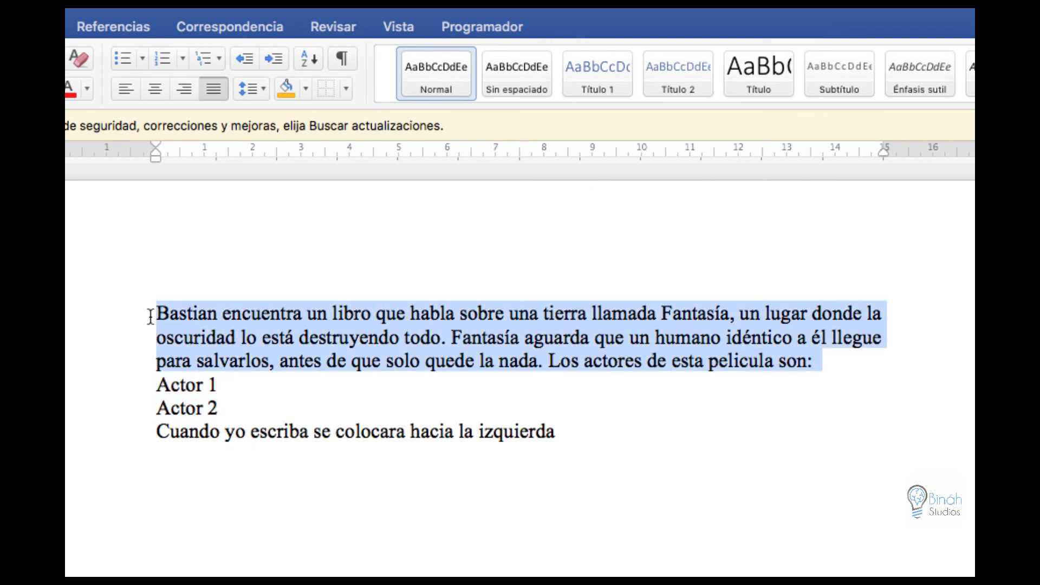
{"action": "left_click", "coordinate": [310, 58]}
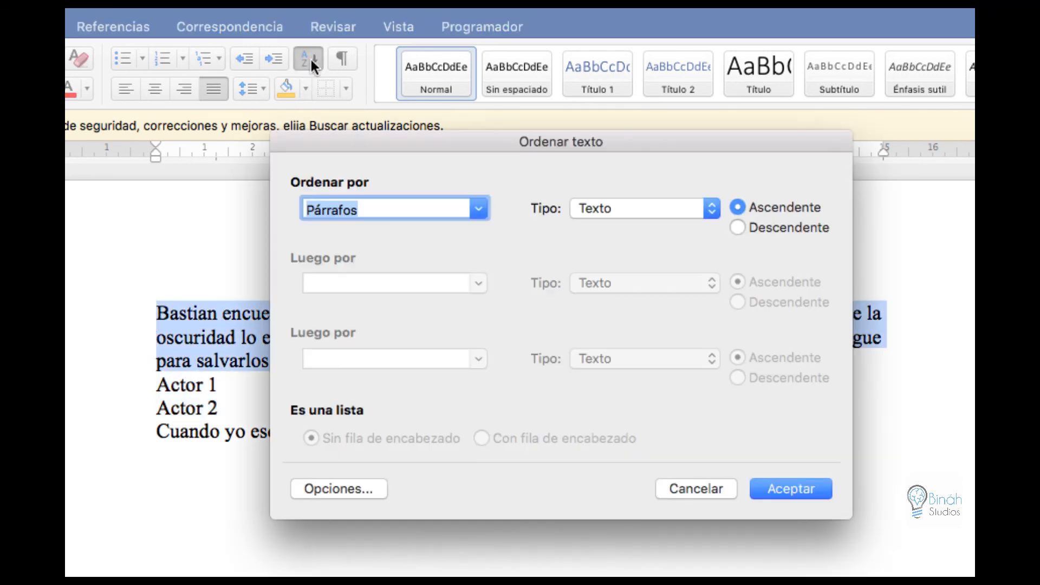
{"action": "left_click", "coordinate": [737, 226]}
{"action": "left_click", "coordinate": [776, 489]}
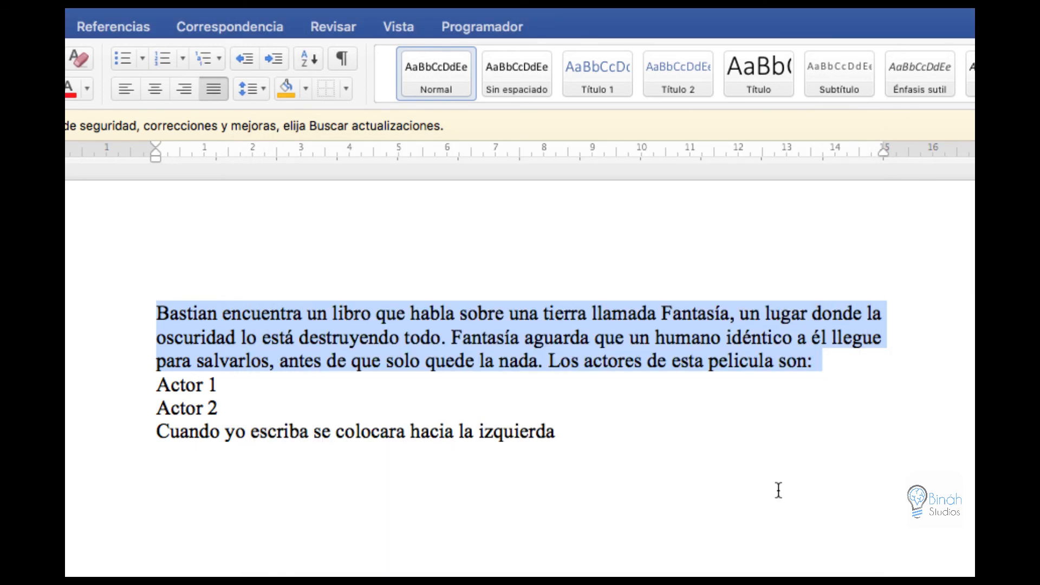
- Sort the story paragraph as text in ascending order, with comma as field separator and no sorting language
{"action": "left_click", "coordinate": [317, 57]}
{"action": "left_click", "coordinate": [738, 207]}
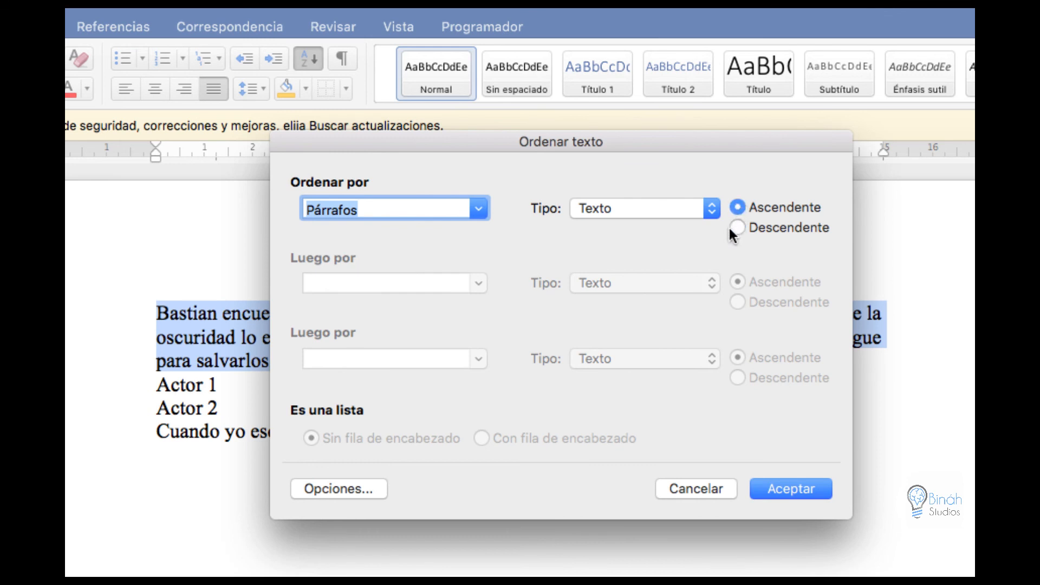
{"action": "left_click", "coordinate": [330, 490]}
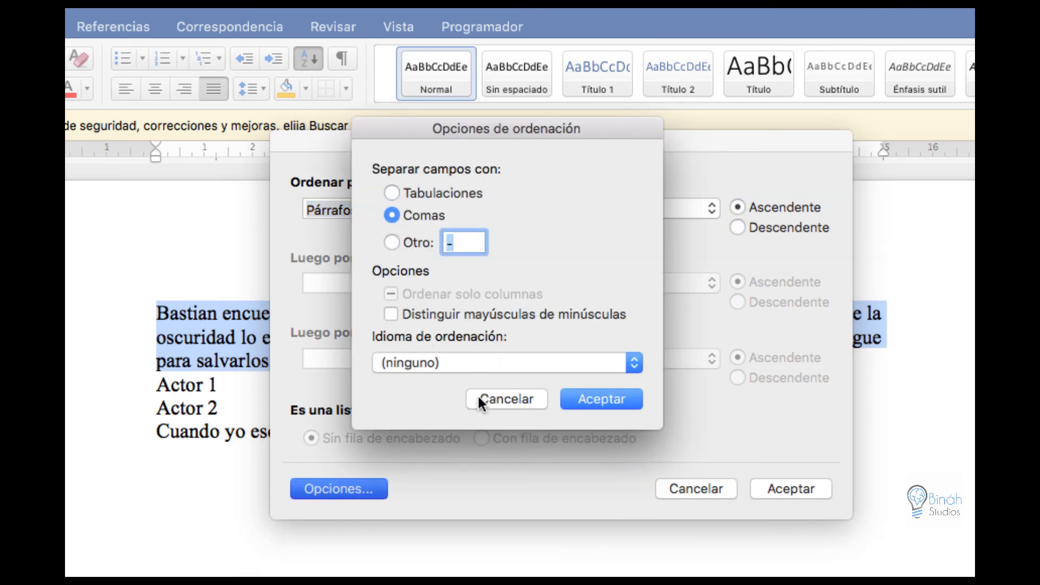
{"action": "left_click", "coordinate": [473, 365]}
{"action": "left_click", "coordinate": [474, 366]}
{"action": "left_click", "coordinate": [609, 401]}
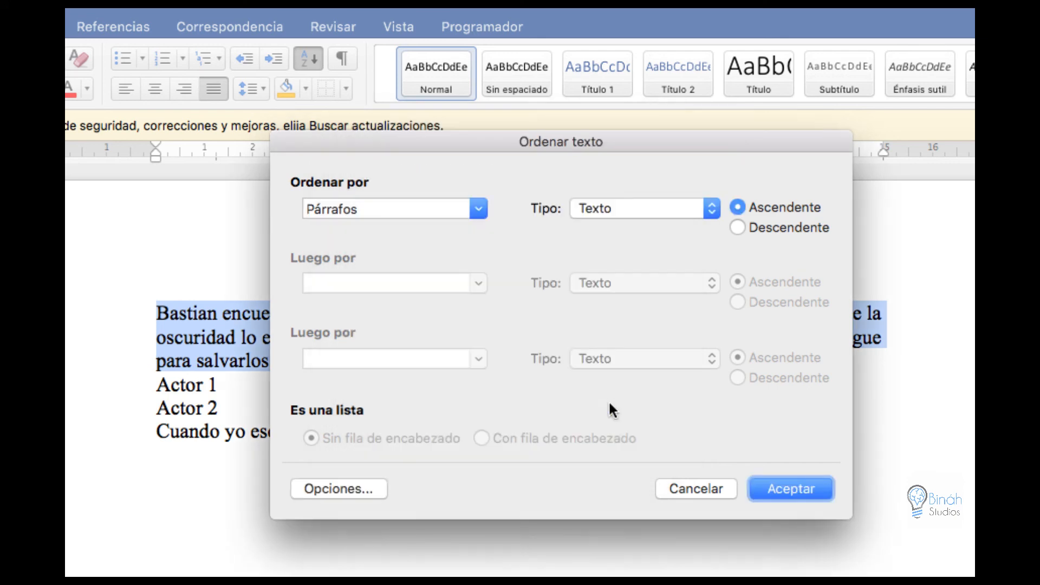
{"action": "left_click", "coordinate": [789, 489]}
{"action": "left_click", "coordinate": [618, 360]}
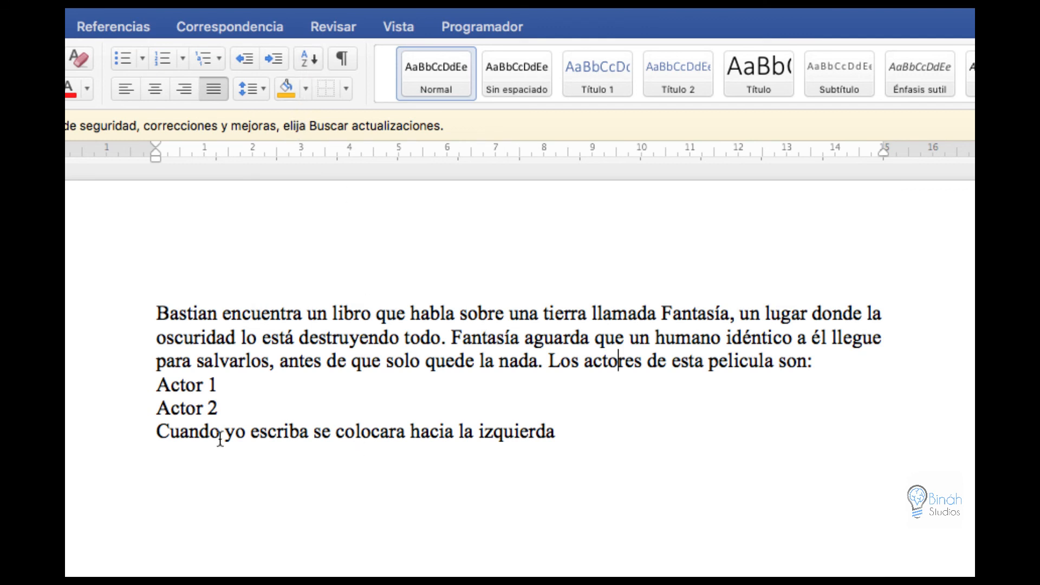
- Show the document's paragraph marks and hidden formatting symbols, and hide them again
{"action": "left_click_drag", "start_coordinate": [225, 407], "coordinate": [160, 390]}
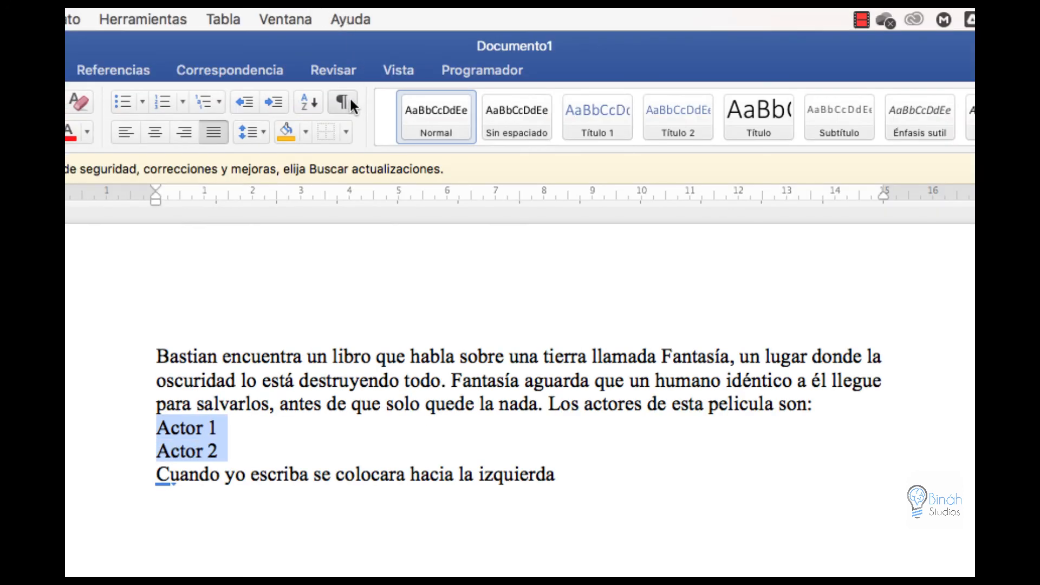
{"action": "left_click", "coordinate": [350, 100]}
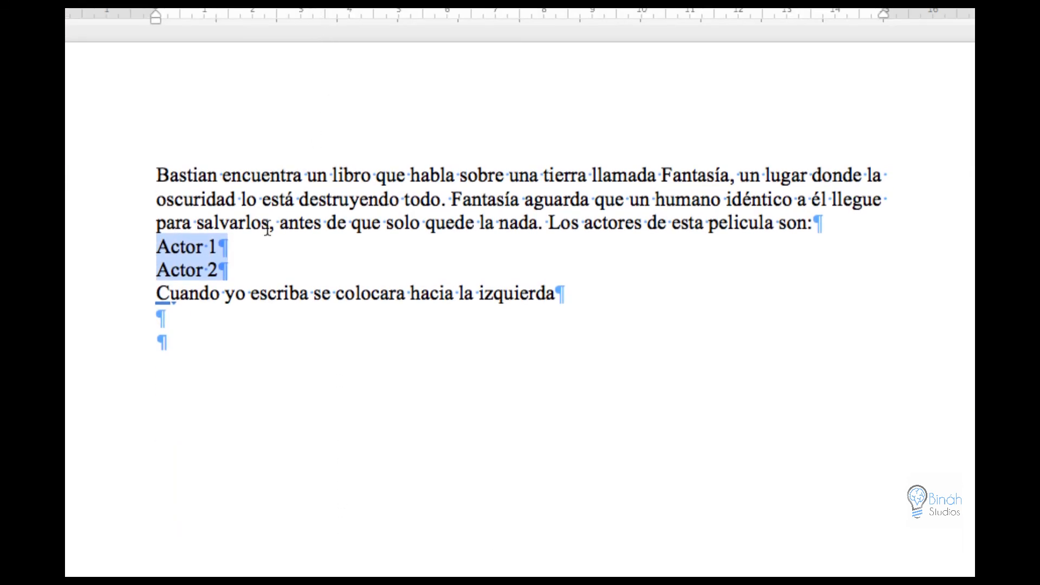
{"action": "left_click", "coordinate": [243, 261]}
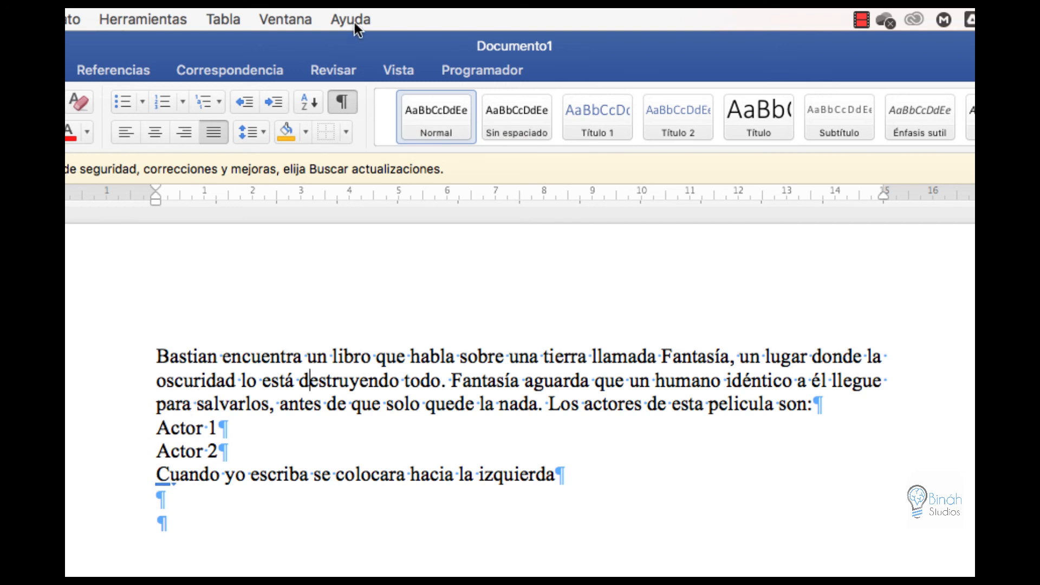
{"action": "left_click", "coordinate": [342, 102]}
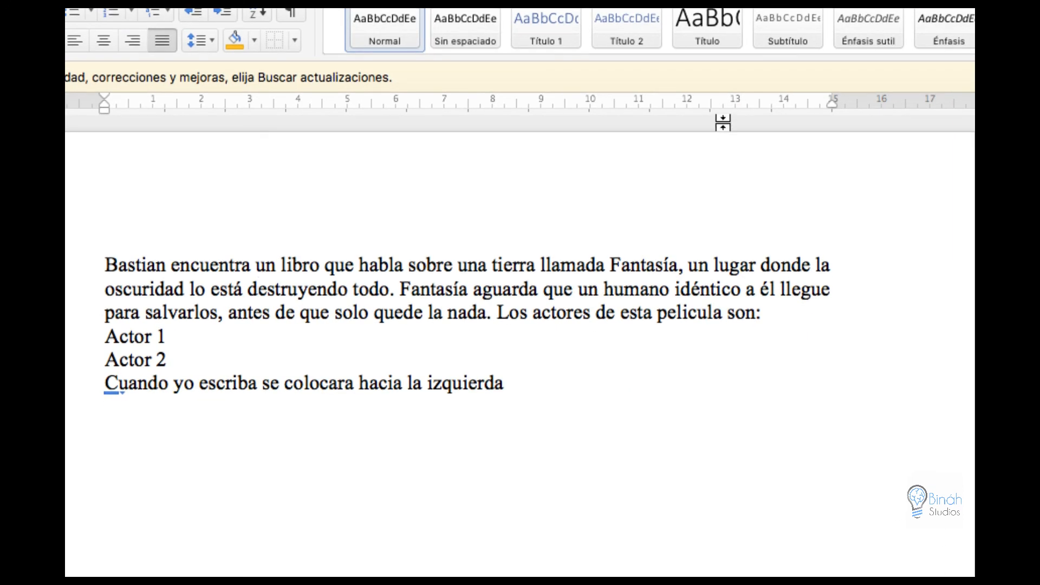